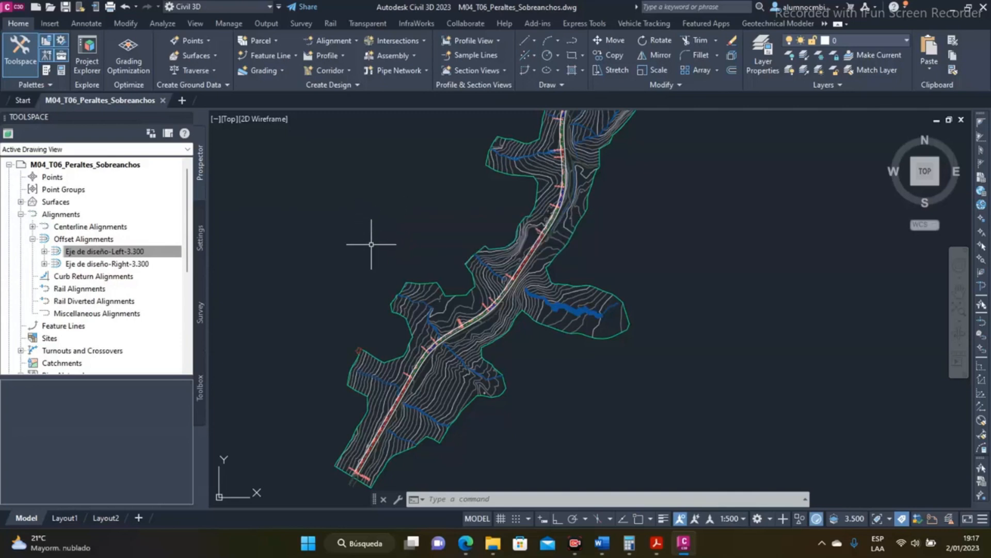
- Select the Eje de diseño alignment and examine its route and the design speed label at station 100+000
{"action": "scroll", "coordinate": [443, 328], "scroll_direction": "up", "scroll_amount": 5}
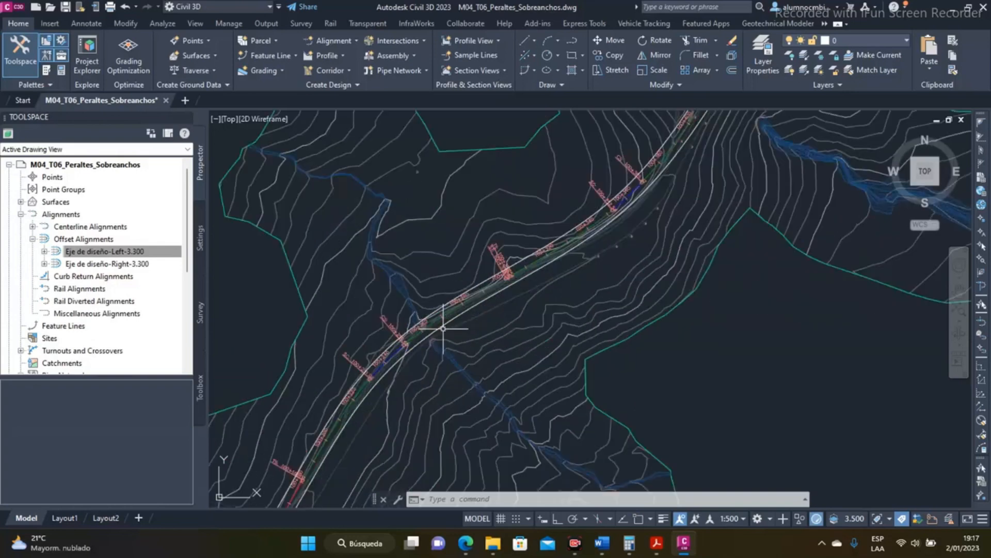
{"action": "scroll", "coordinate": [443, 328], "scroll_direction": "up", "scroll_amount": 3}
{"action": "left_click", "coordinate": [452, 292]}
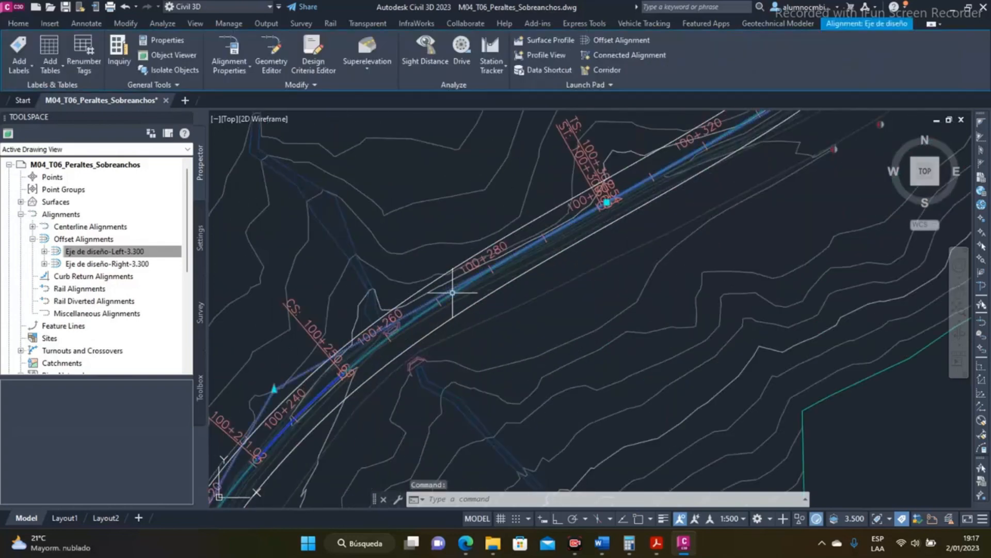
{"action": "scroll", "coordinate": [452, 292], "scroll_direction": "down", "scroll_amount": 5}
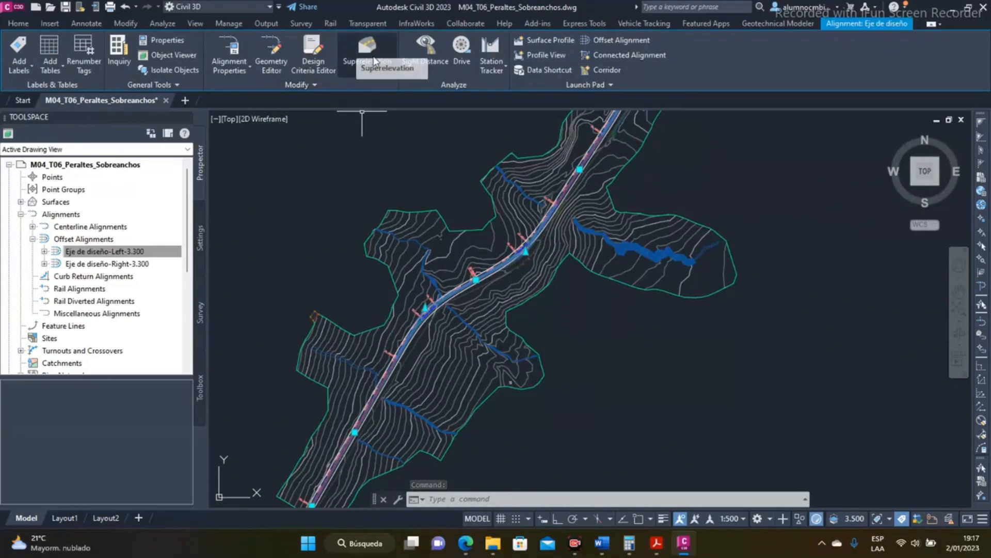
{"action": "scroll", "coordinate": [331, 356], "scroll_direction": "up", "scroll_amount": 6}
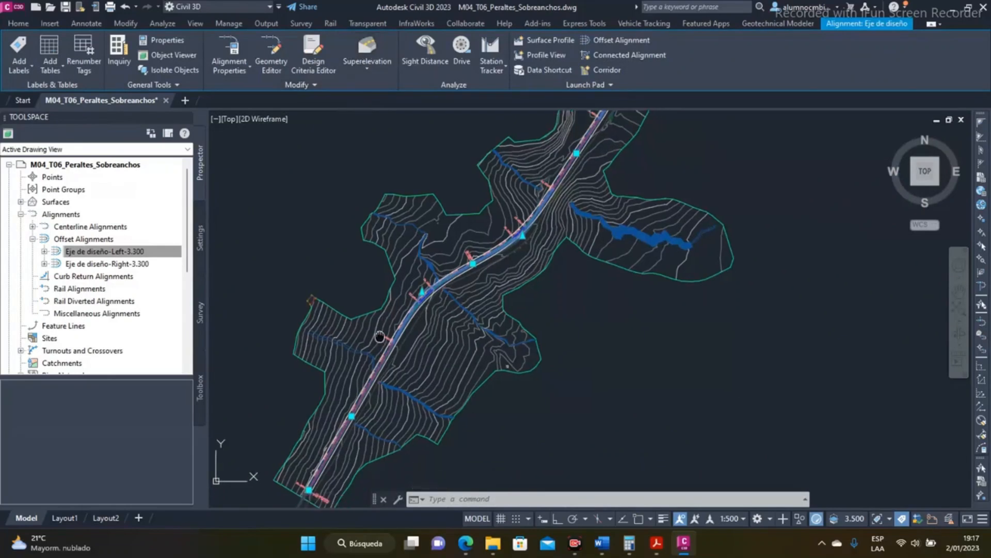
{"action": "scroll", "coordinate": [321, 349], "scroll_direction": "up", "scroll_amount": 4}
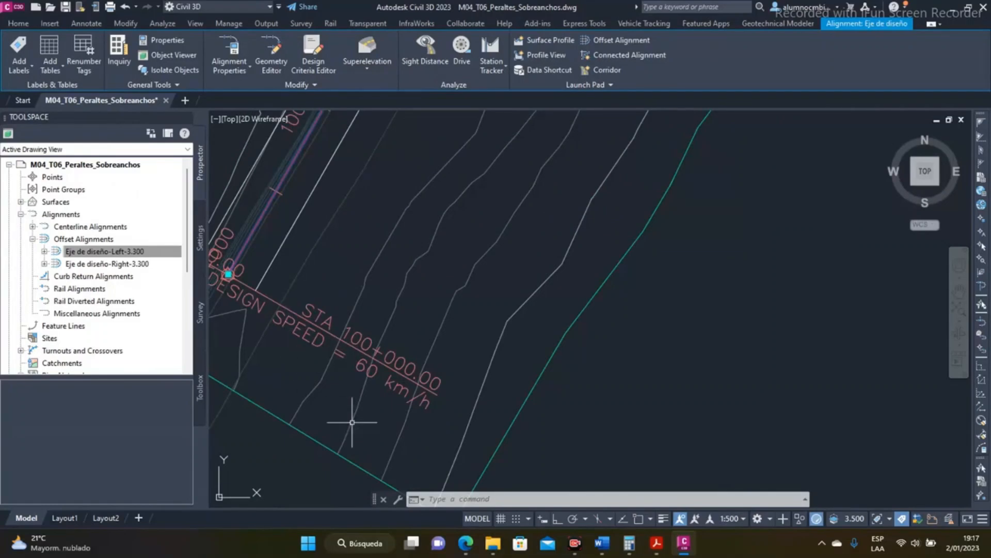
{"action": "scroll", "coordinate": [340, 326], "scroll_direction": "down", "scroll_amount": 4}
{"action": "middle_click_drag", "start_coordinate": [379, 298], "coordinate": [337, 373]}
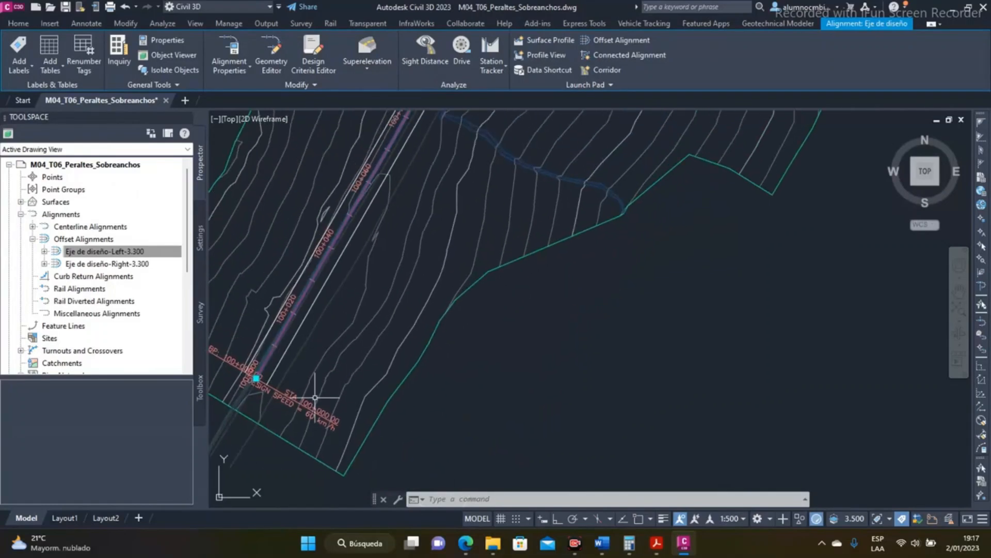
{"action": "scroll", "coordinate": [315, 398], "scroll_direction": "up", "scroll_amount": 2}
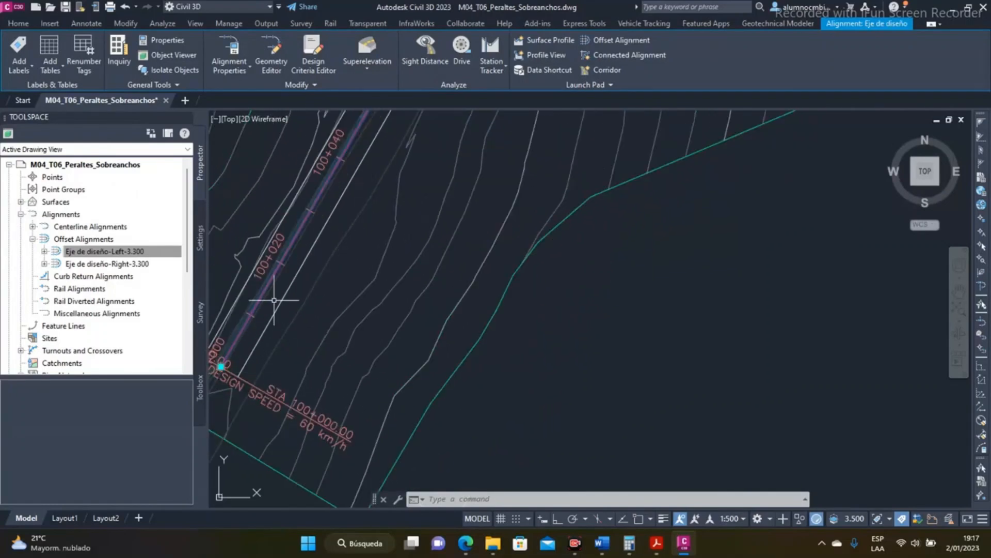
{"action": "scroll", "coordinate": [279, 294], "scroll_direction": "down", "scroll_amount": 2}
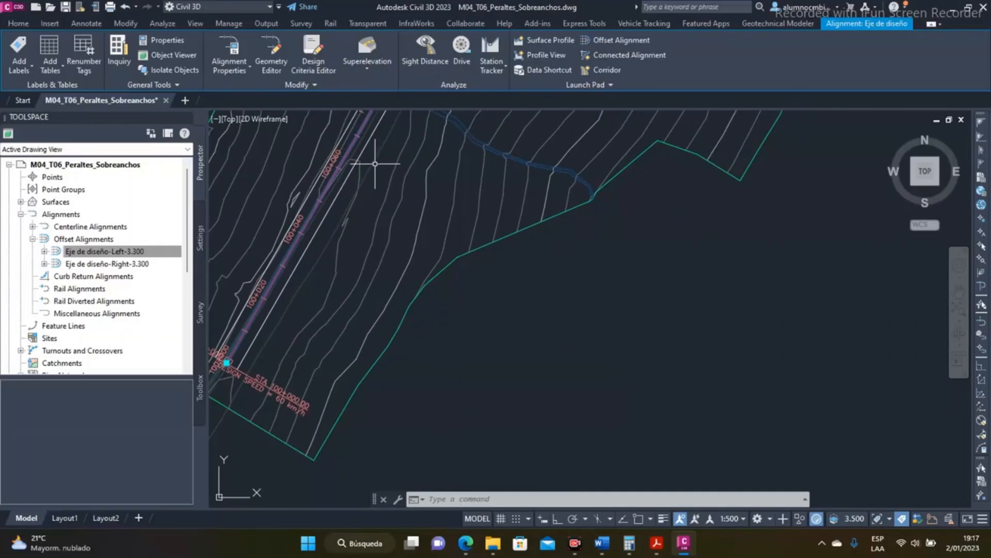
- Open the alignment's design criteria properties and set the Sector 2 design speed's start station to 101+400
{"action": "left_click", "coordinate": [229, 54]}
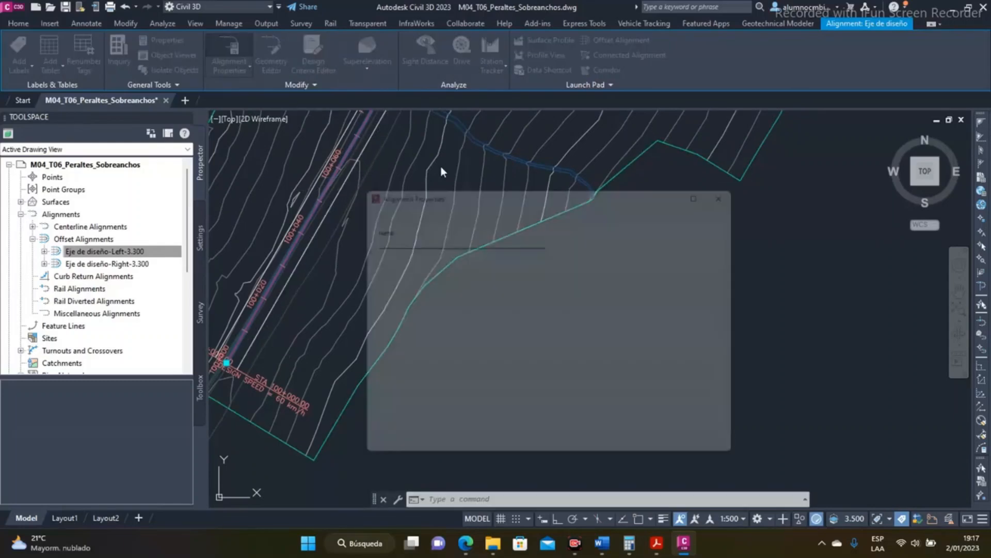
{"action": "left_click", "coordinate": [629, 205]}
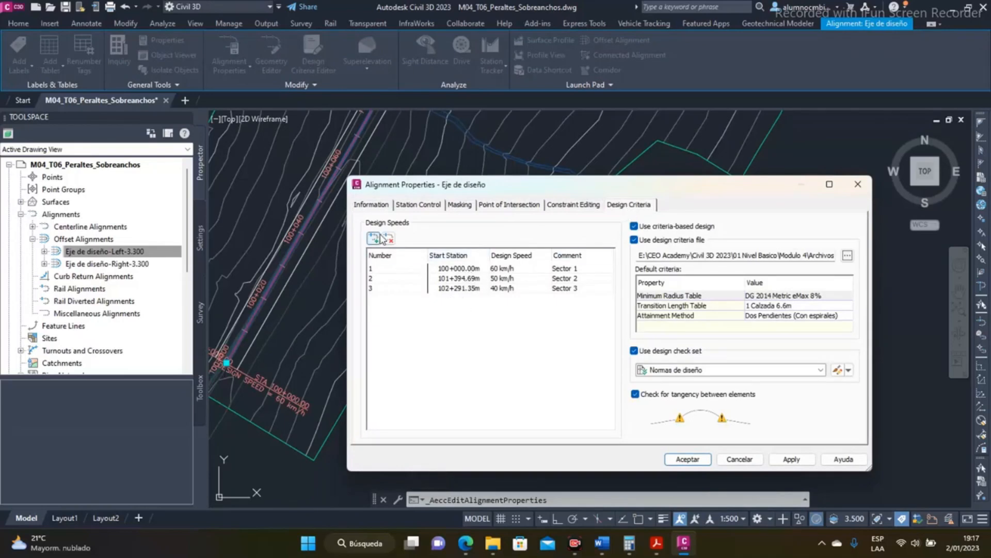
{"action": "left_click", "coordinate": [465, 283]}
{"action": "left_click", "coordinate": [464, 281]}
{"action": "left_click_drag", "start_coordinate": [464, 279], "coordinate": [450, 280]}
{"action": "type", "text": "400"}
{"action": "key", "text": "Return"}
- Set the Sector 3 design speed's start station to 102+300 and accept the alignment properties
{"action": "left_click", "coordinate": [463, 293]}
{"action": "left_click", "coordinate": [462, 290]}
{"action": "left_click_drag", "start_coordinate": [465, 288], "coordinate": [448, 287]}
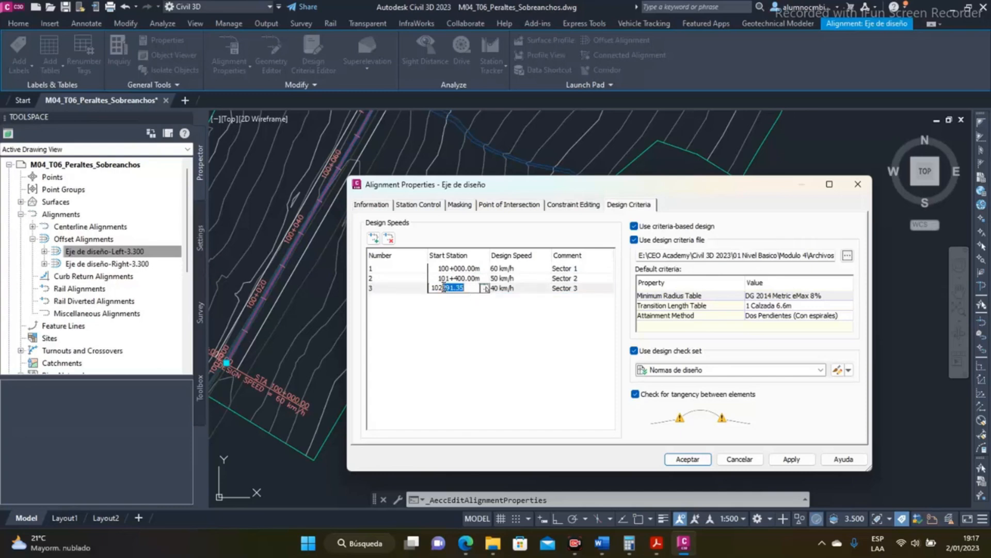
{"action": "type", "text": "300"}
{"action": "key", "text": "Return"}
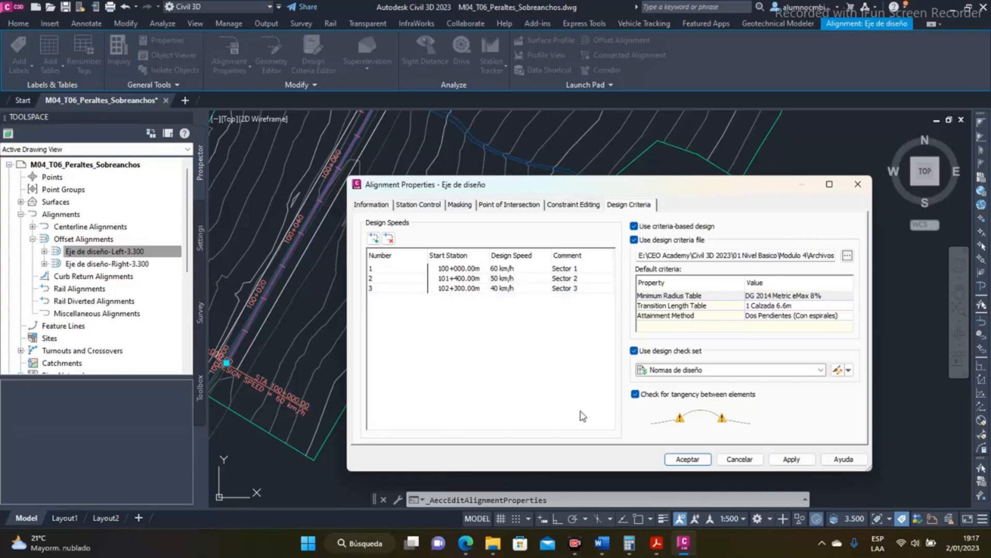
{"action": "left_click", "coordinate": [687, 459]}
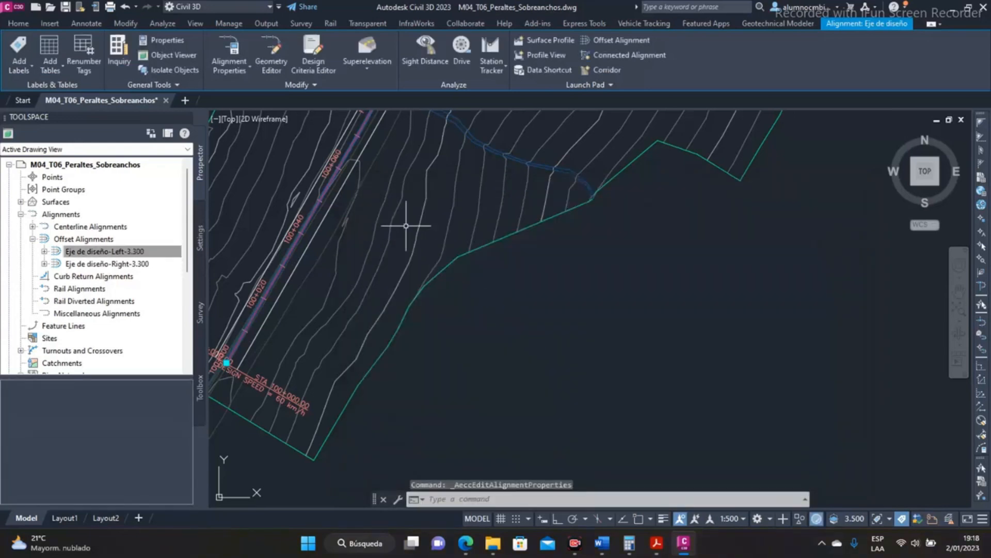
- Reselect the design alignment and start the wizard that calculates its superelevation
{"action": "scroll", "coordinate": [420, 215], "scroll_direction": "down", "scroll_amount": 3}
{"action": "key", "text": "Escape"}
{"action": "scroll", "coordinate": [419, 216], "scroll_direction": "up", "scroll_amount": 6}
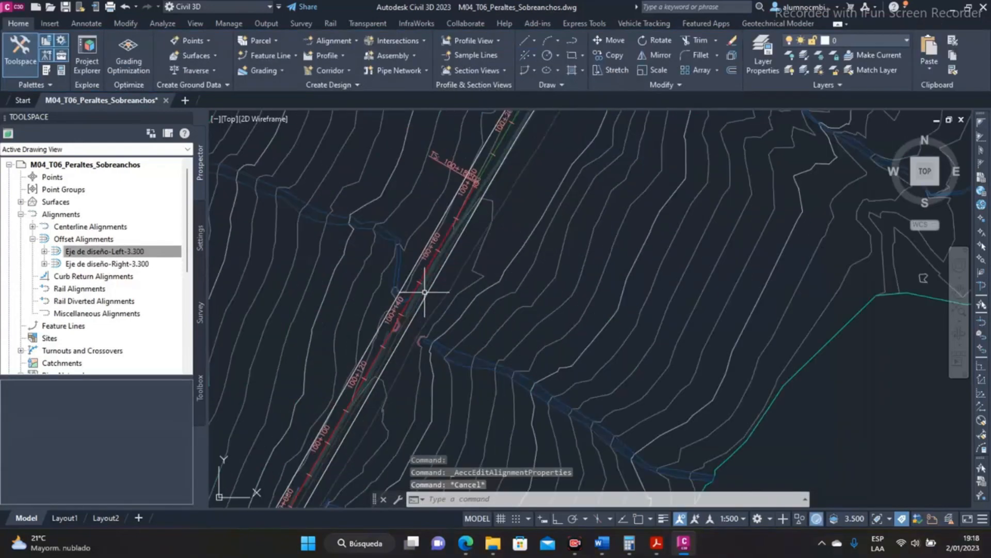
{"action": "left_click", "coordinate": [428, 267]}
{"action": "scroll", "coordinate": [428, 271], "scroll_direction": "down", "scroll_amount": 3}
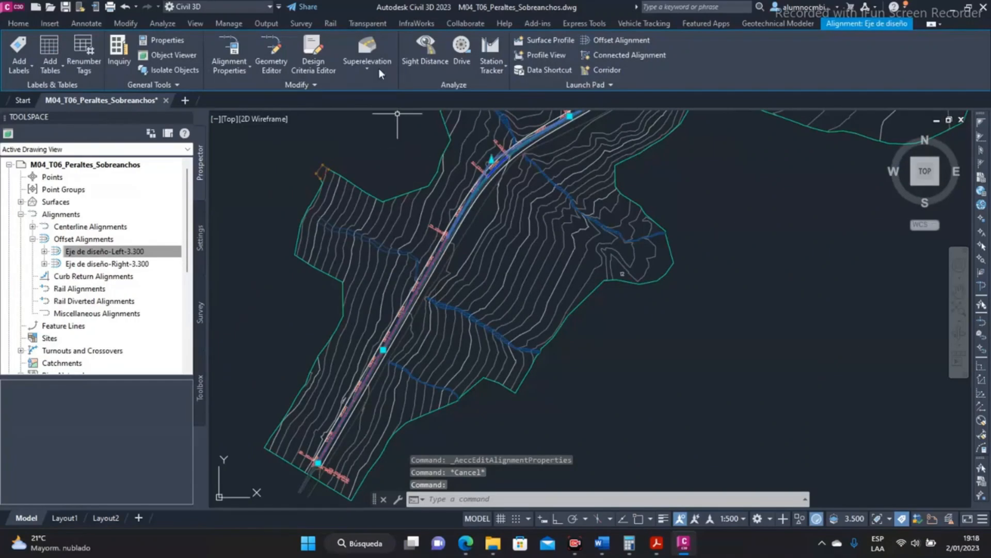
{"action": "left_click", "coordinate": [372, 58]}
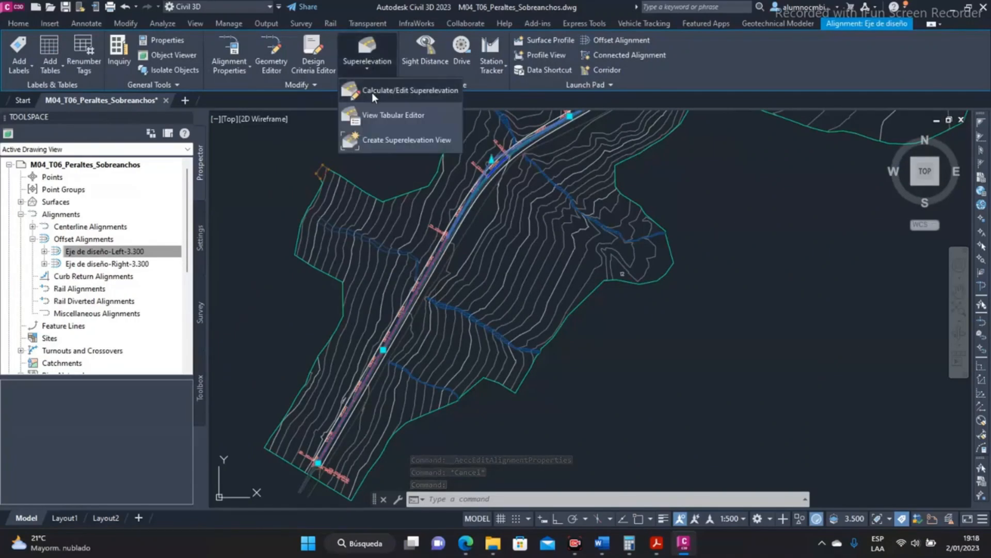
{"action": "left_click", "coordinate": [404, 89]}
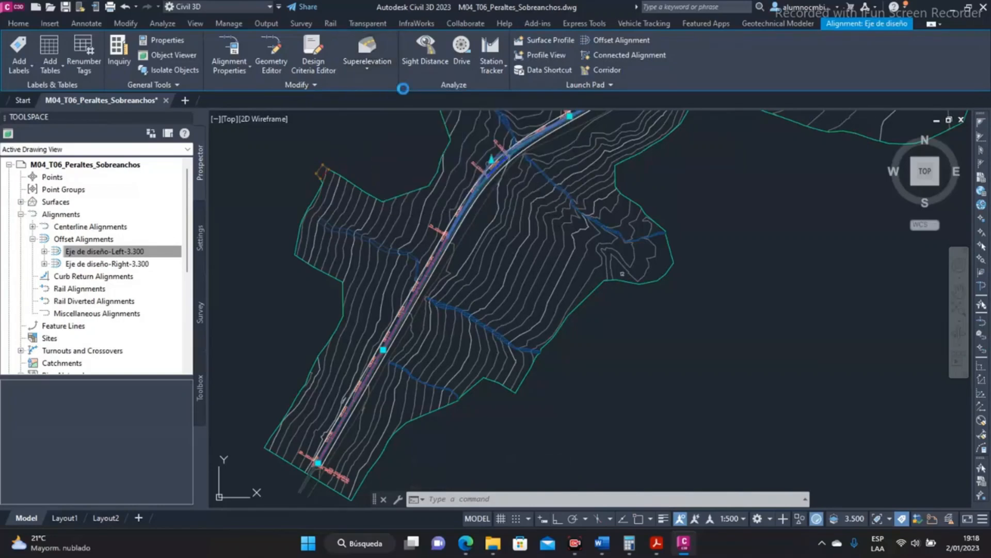
{"action": "left_click_drag", "start_coordinate": [443, 166], "coordinate": [653, 181]}
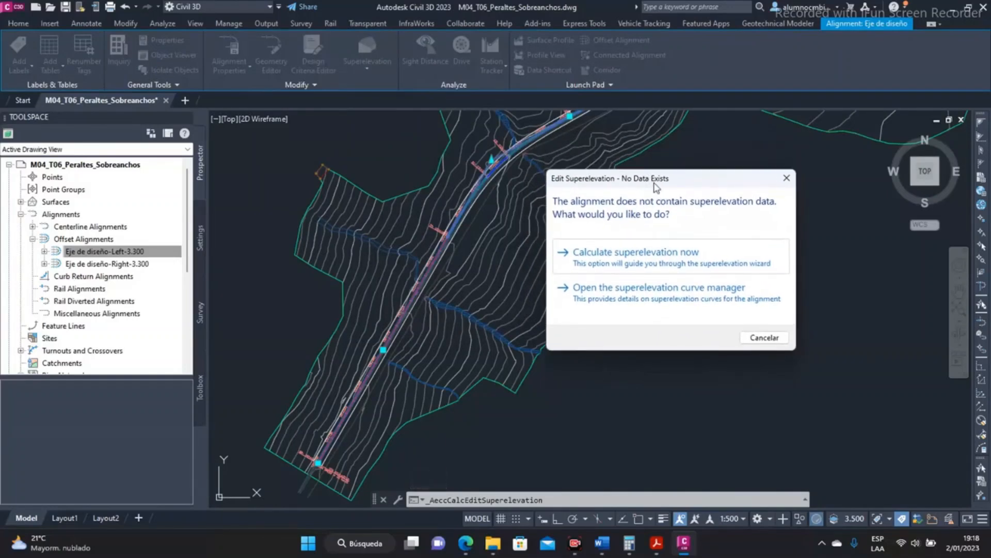
{"action": "left_click", "coordinate": [610, 254]}
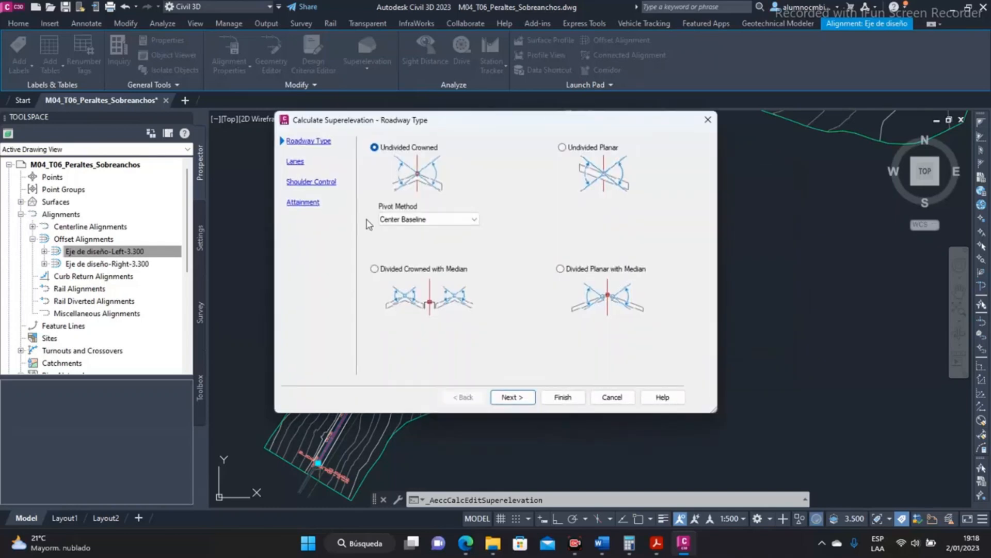
- Keep the Undivided Crowned roadway type with the Center Baseline pivot method and continue to the lane settings
{"action": "left_click_drag", "start_coordinate": [447, 125], "coordinate": [450, 141]}
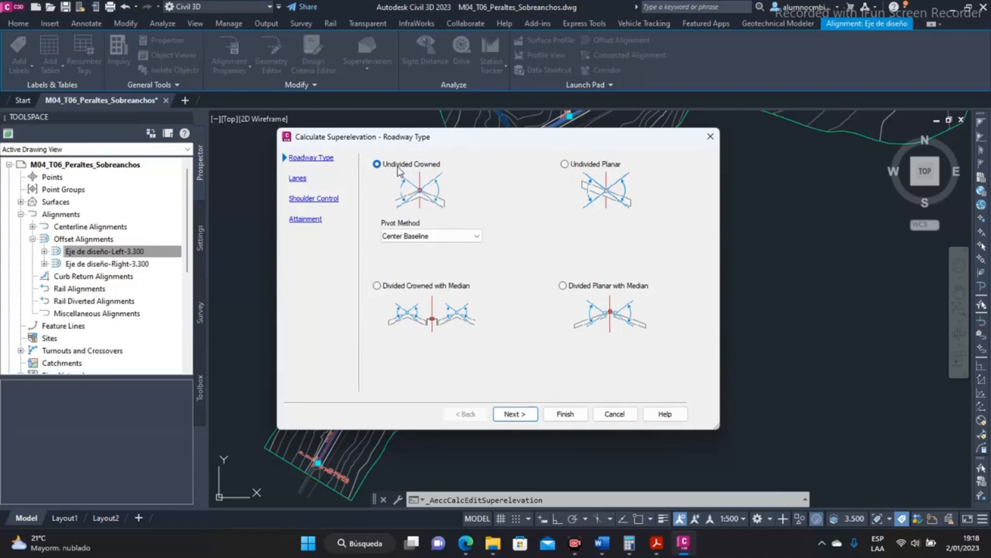
{"action": "left_click_drag", "start_coordinate": [428, 142], "coordinate": [437, 146]}
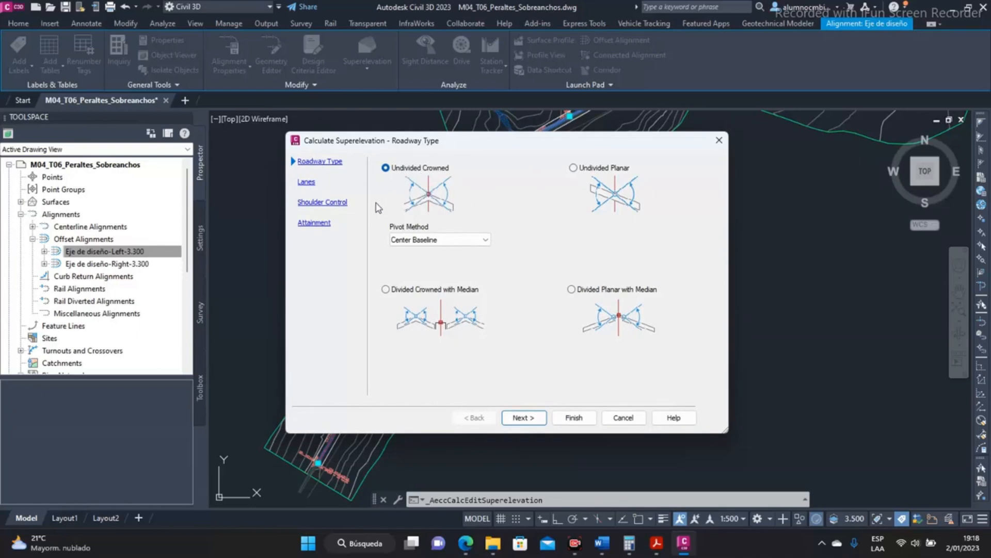
{"action": "left_click", "coordinate": [413, 239]}
{"action": "mouse_move", "coordinate": [429, 142]}
{"action": "left_mouse_down"}
{"action": "mouse_move", "coordinate": [637, 176]}
{"action": "mouse_move", "coordinate": [500, 176]}
{"action": "left_mouse_up"}
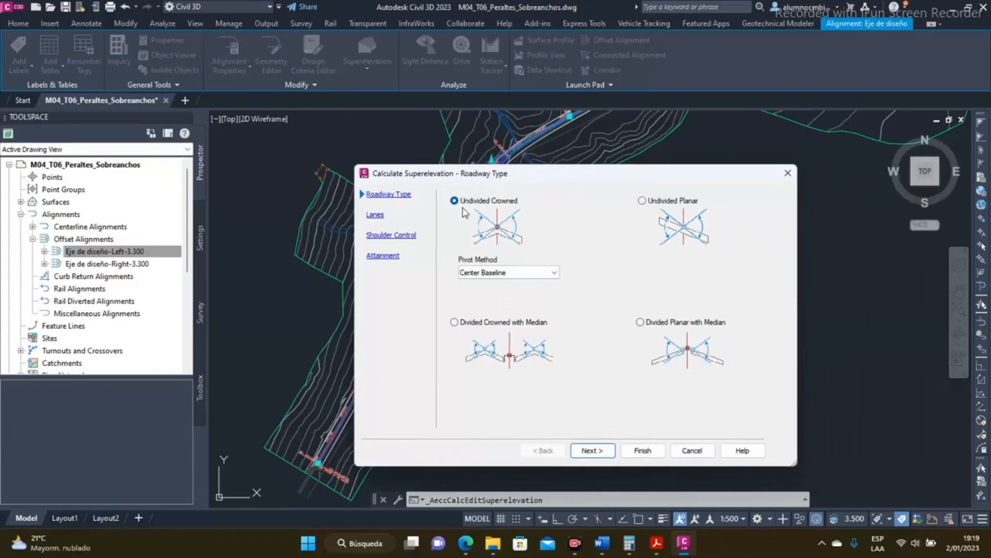
{"action": "left_click", "coordinate": [594, 450]}
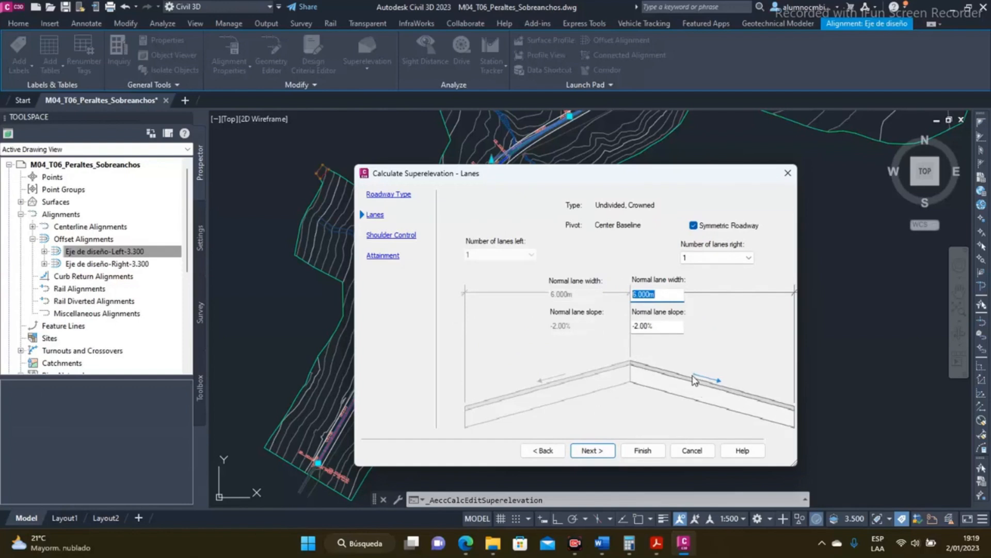
- Set the normal lane width to 3.3 m, keep the lane slope at -2%, and continue to the shoulder settings
{"action": "type", "text": "3.3"}
{"action": "left_click", "coordinate": [664, 328]}
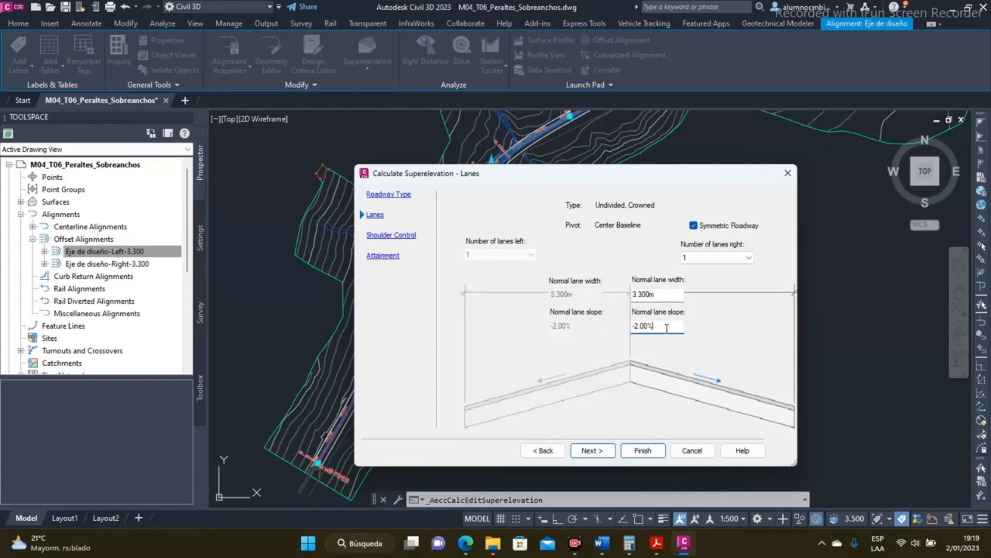
{"action": "left_click", "coordinate": [663, 327]}
{"action": "left_click_drag", "start_coordinate": [672, 327], "coordinate": [607, 328]}
{"action": "left_click", "coordinate": [674, 328]}
{"action": "left_click", "coordinate": [603, 456]}
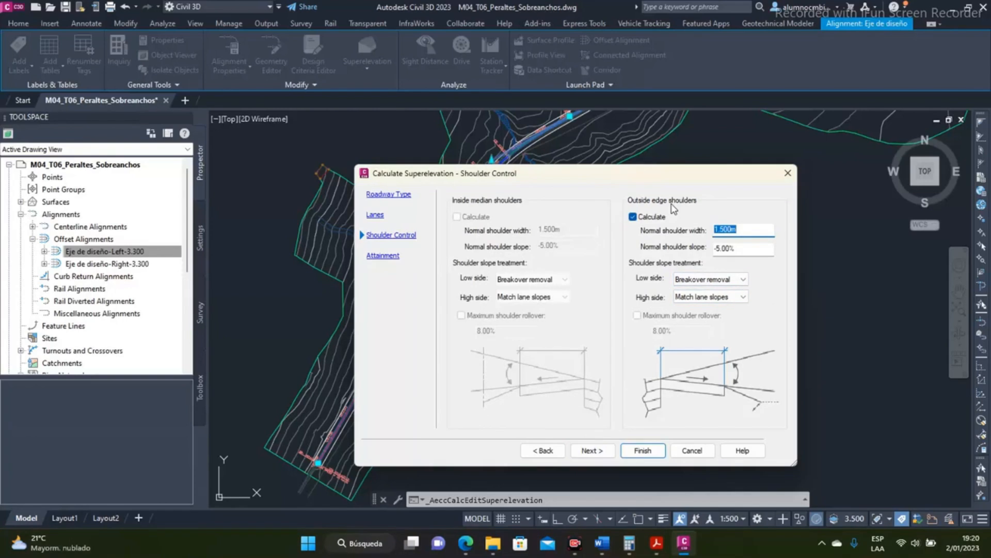
- Set the normal slope of the outside edge shoulders to -2%
{"action": "mouse_move", "coordinate": [688, 175]}
{"action": "left_mouse_down"}
{"action": "mouse_move", "coordinate": [464, 142]}
{"action": "mouse_move", "coordinate": [423, 150]}
{"action": "left_mouse_up"}
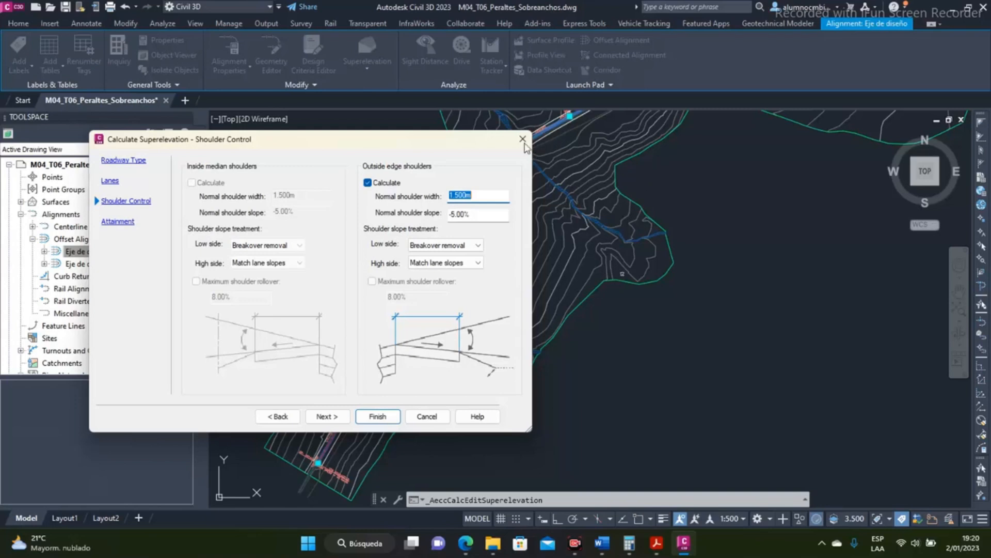
{"action": "left_click_drag", "start_coordinate": [455, 144], "coordinate": [591, 148]}
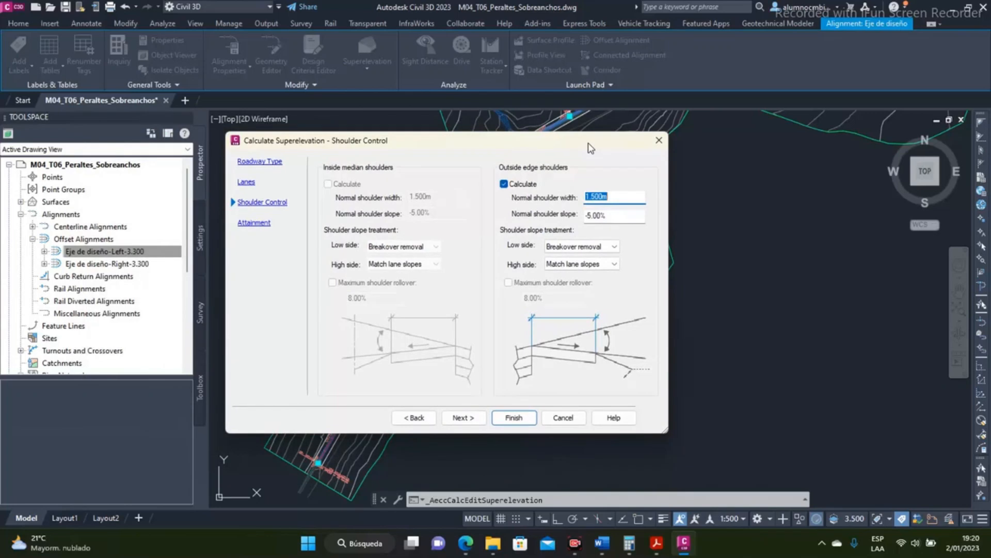
{"action": "left_click_drag", "start_coordinate": [607, 150], "coordinate": [691, 160]}
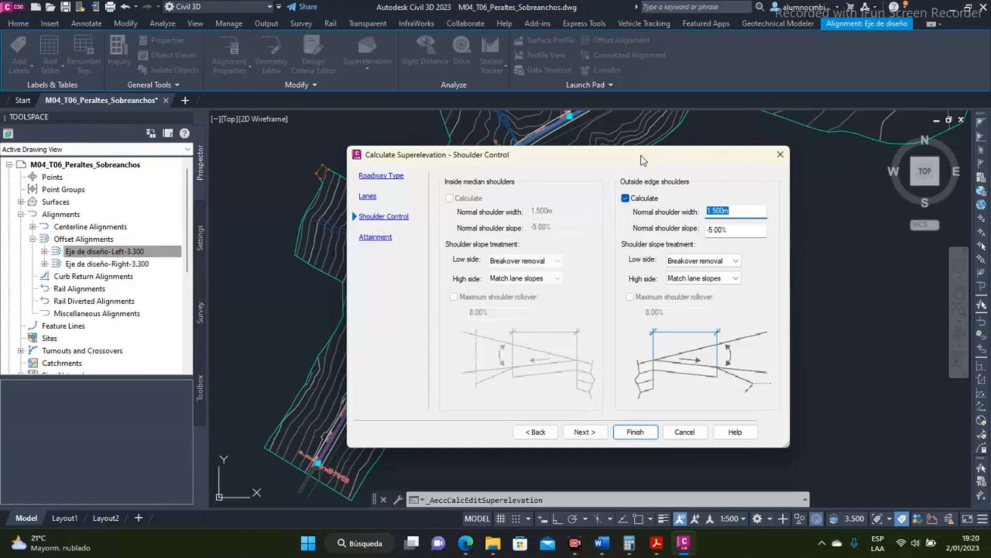
{"action": "left_click_drag", "start_coordinate": [640, 155], "coordinate": [638, 155]}
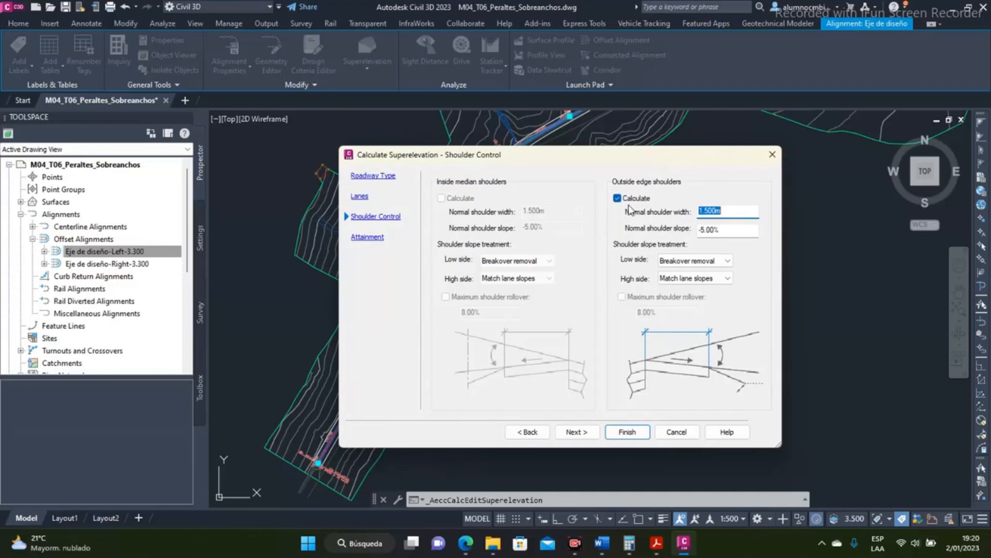
{"action": "key", "text": "Tab"}
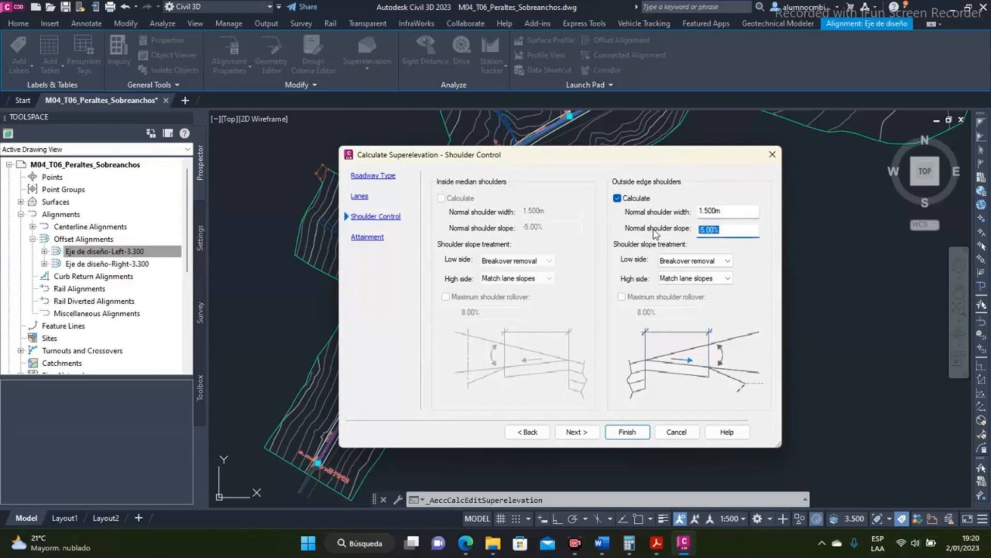
{"action": "type", "text": "-"}
{"action": "type", "text": "5"}
{"action": "type", "text": "2"}
- Set the normal width of the outside edge shoulders to 1.2 m
{"action": "left_click", "coordinate": [734, 212]}
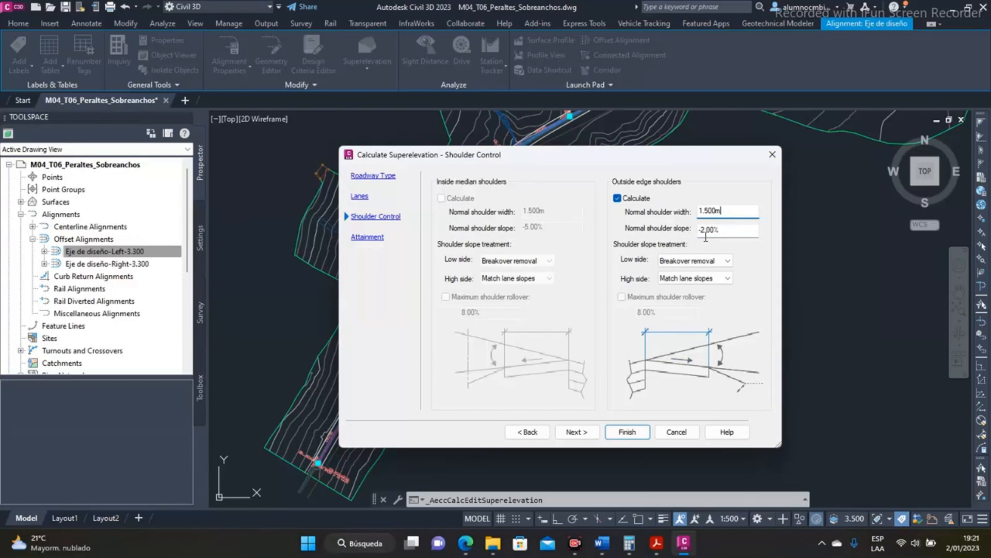
{"action": "double_click", "coordinate": [726, 209]}
{"action": "left_click_drag", "start_coordinate": [671, 156], "coordinate": [673, 161]}
{"action": "type", "text": "1.2"}
{"action": "left_click", "coordinate": [748, 238]}
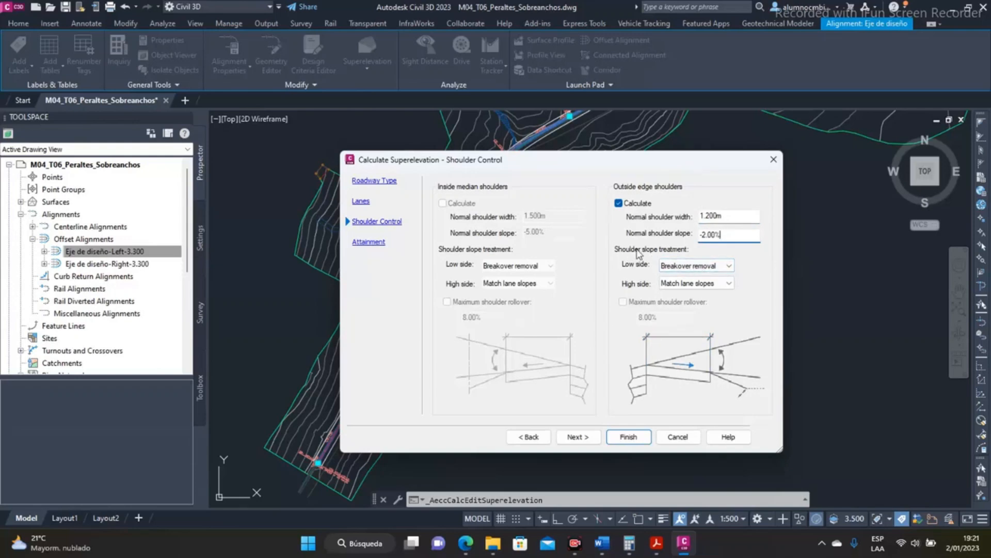
- Set the outside shoulders' low side slope treatment to Match lane slopes and continue to the attainment settings
{"action": "left_click", "coordinate": [686, 272]}
{"action": "left_click", "coordinate": [677, 290]}
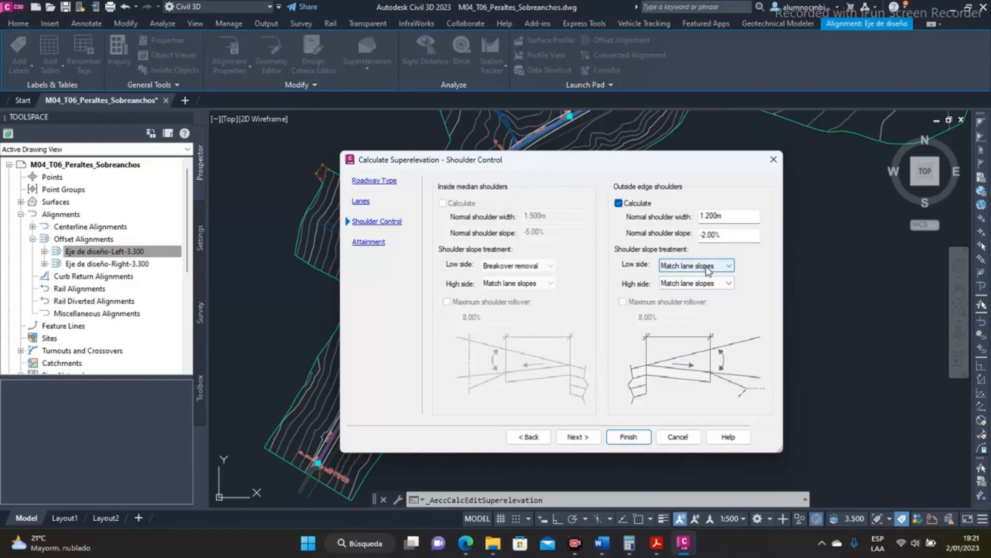
{"action": "left_click_drag", "start_coordinate": [700, 167], "coordinate": [720, 157]}
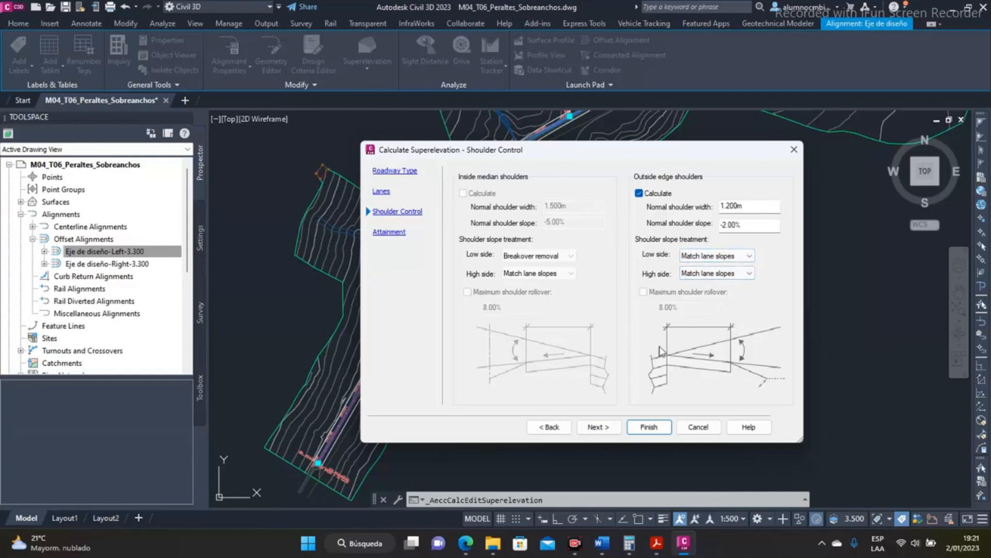
{"action": "left_click", "coordinate": [598, 427]}
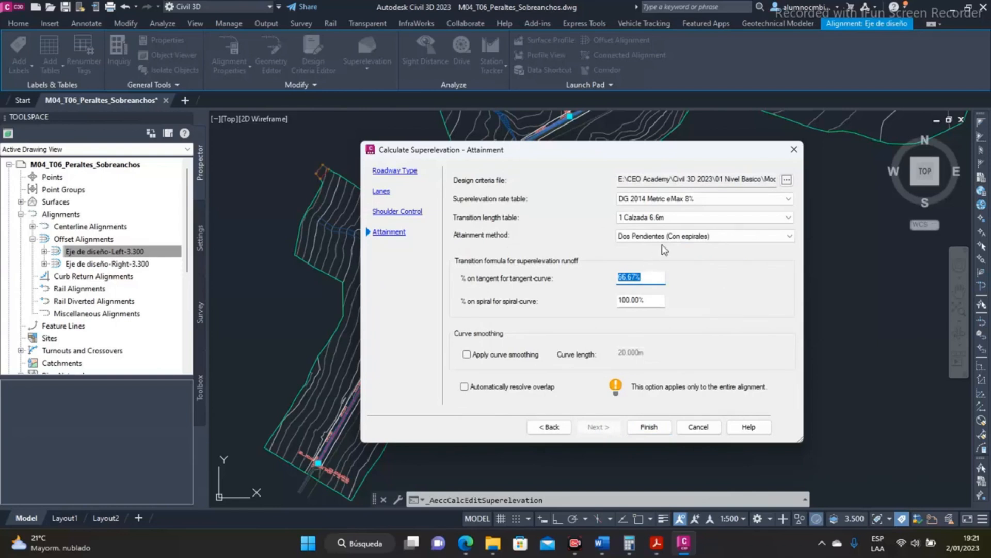
- Check the design criteria file path and keep the superelevation rate table at DG 2014 Metric eMax 8%
{"action": "left_click_drag", "start_coordinate": [712, 179], "coordinate": [798, 181]}
{"action": "left_click", "coordinate": [758, 179]}
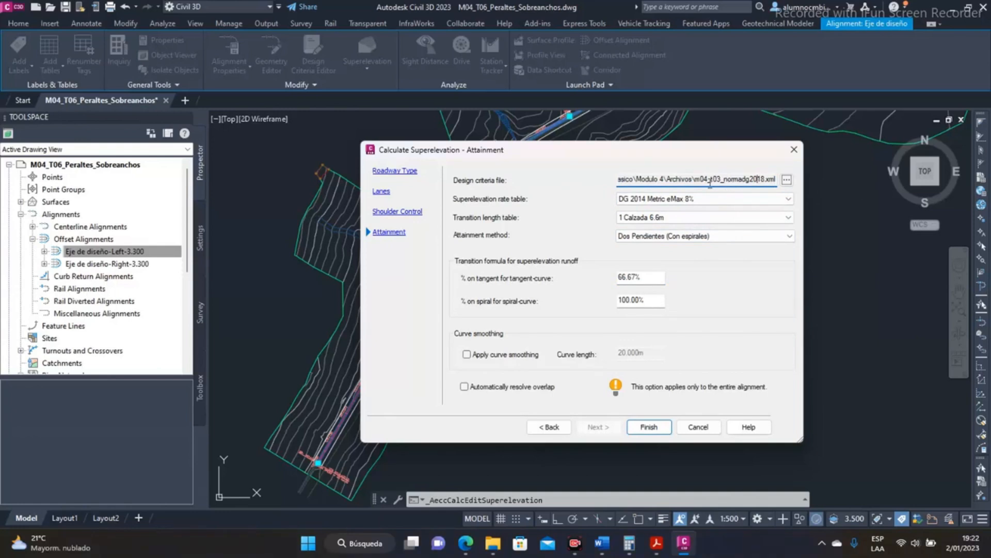
{"action": "left_click_drag", "start_coordinate": [698, 179], "coordinate": [758, 179]}
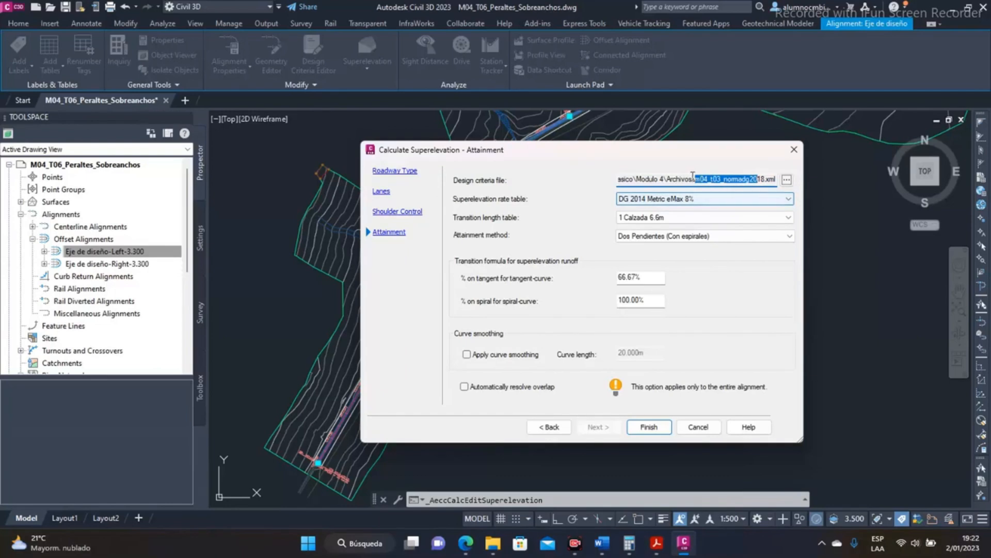
{"action": "left_click", "coordinate": [692, 201]}
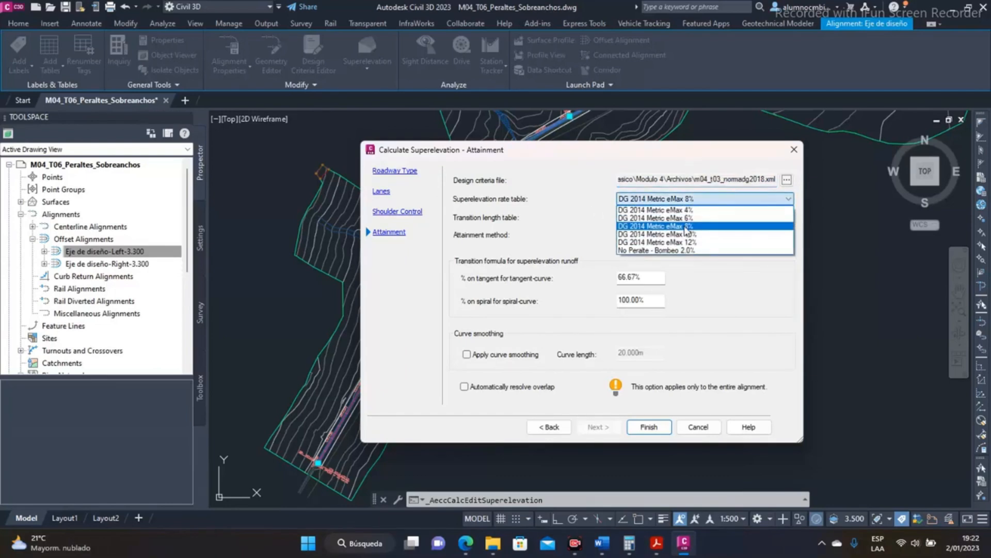
{"action": "left_click", "coordinate": [671, 212]}
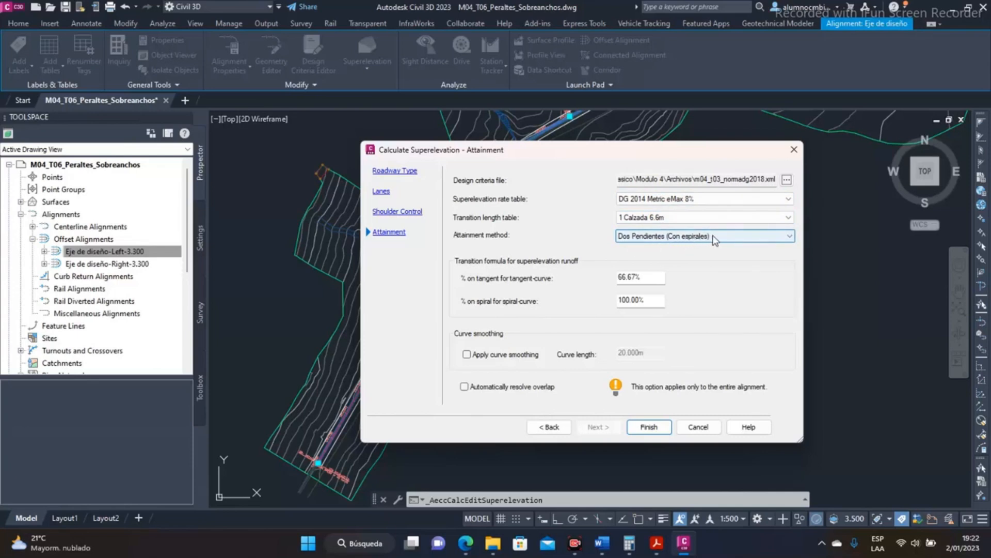
{"action": "mouse_move", "coordinate": [694, 155]}
{"action": "left_mouse_down"}
{"action": "mouse_move", "coordinate": [732, 195]}
{"action": "mouse_move", "coordinate": [695, 181]}
{"action": "left_mouse_up"}
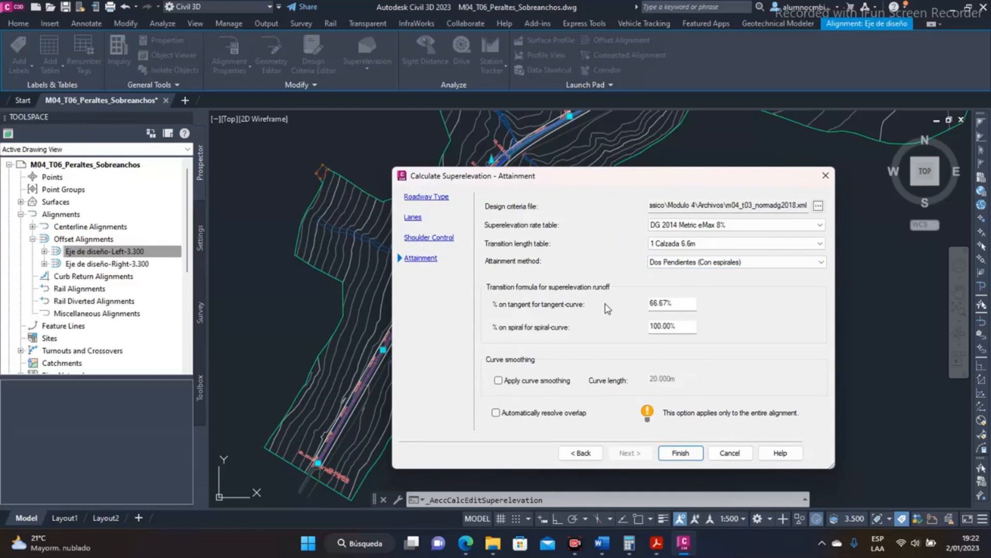
- Keep the runoff at 66.67% on tangent and 100% on spiral without curve smoothing, and finish the superelevation calculation
{"action": "left_click_drag", "start_coordinate": [682, 303], "coordinate": [631, 306]}
{"action": "left_click_drag", "start_coordinate": [655, 177], "coordinate": [613, 152]}
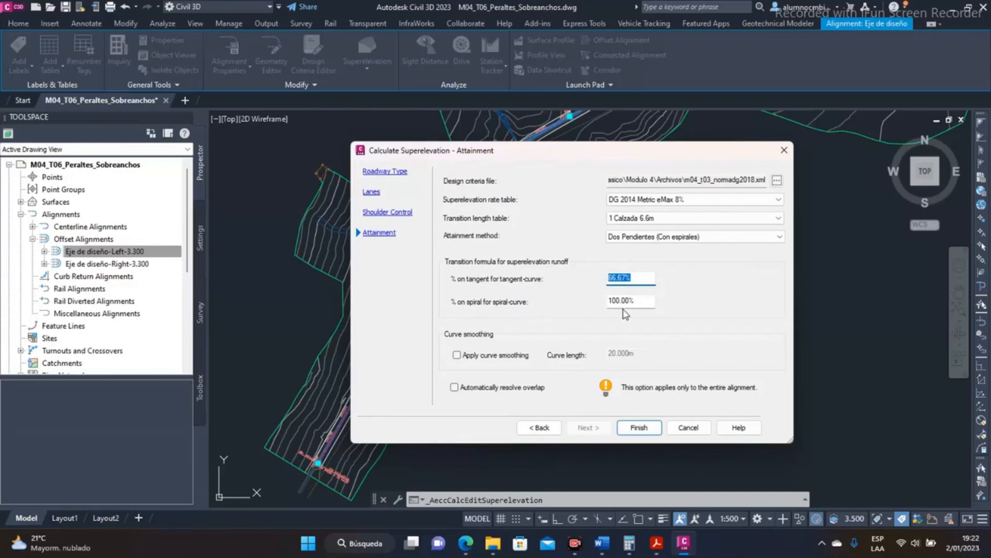
{"action": "left_click_drag", "start_coordinate": [640, 301], "coordinate": [605, 300]}
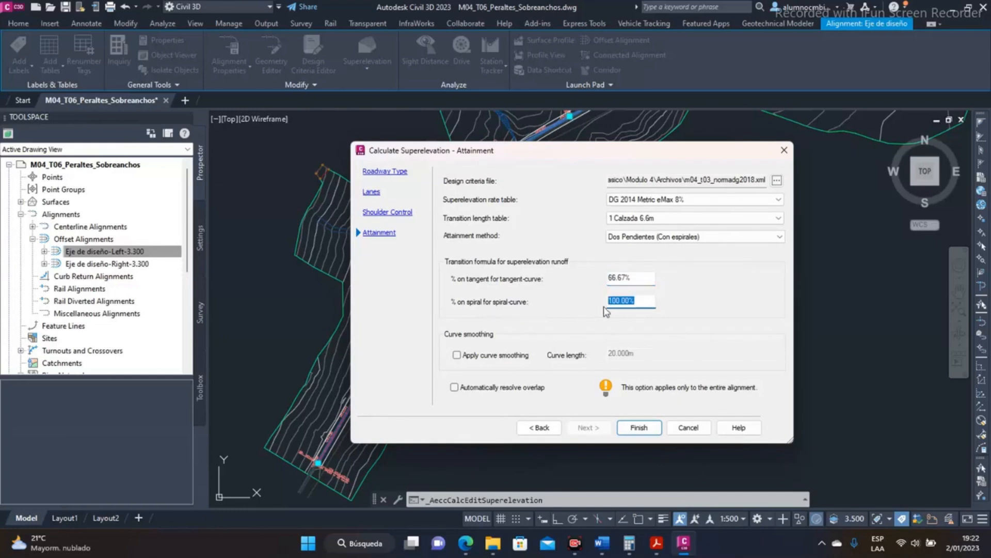
{"action": "left_click", "coordinate": [645, 302]}
{"action": "left_click_drag", "start_coordinate": [645, 303], "coordinate": [609, 302]}
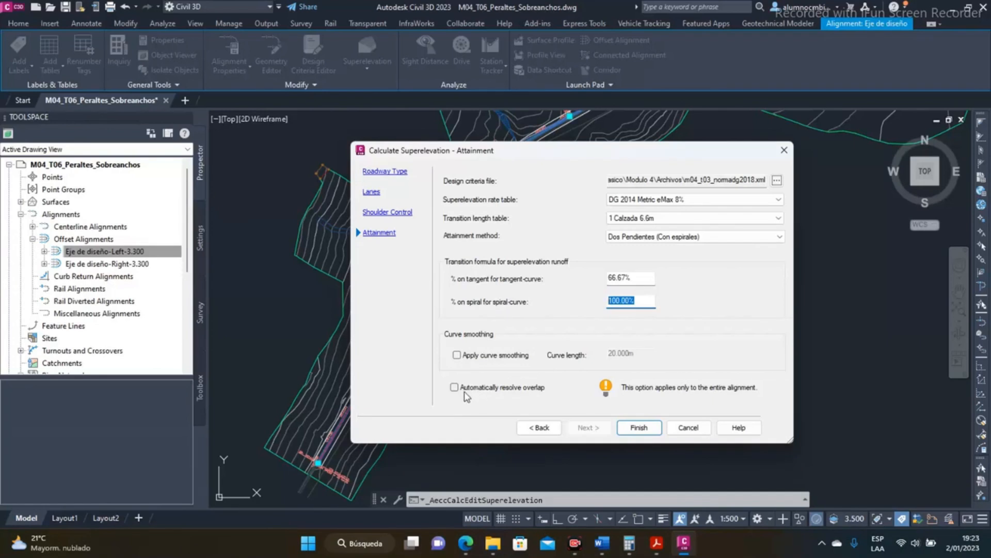
{"action": "left_click_drag", "start_coordinate": [574, 151], "coordinate": [558, 321]}
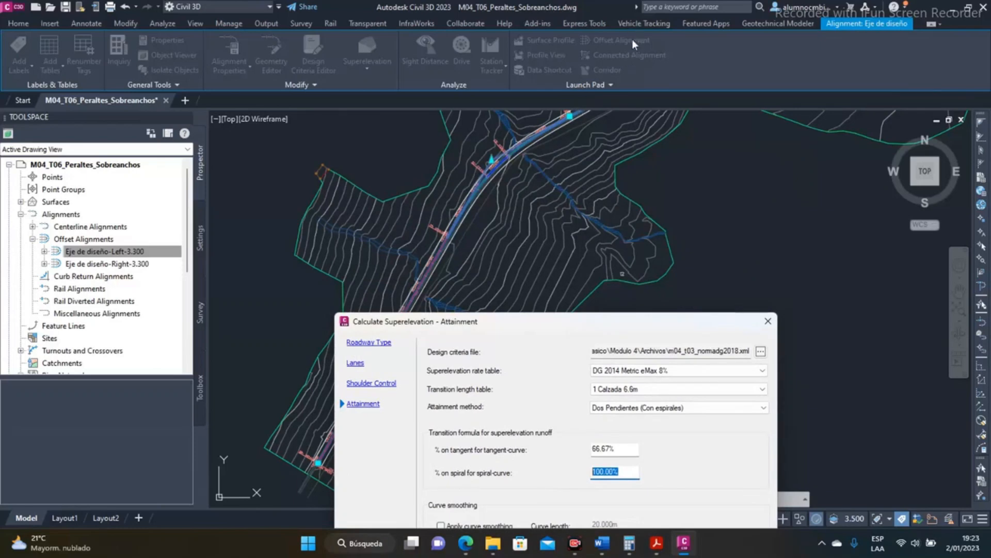
{"action": "left_click_drag", "start_coordinate": [569, 323], "coordinate": [571, 147]}
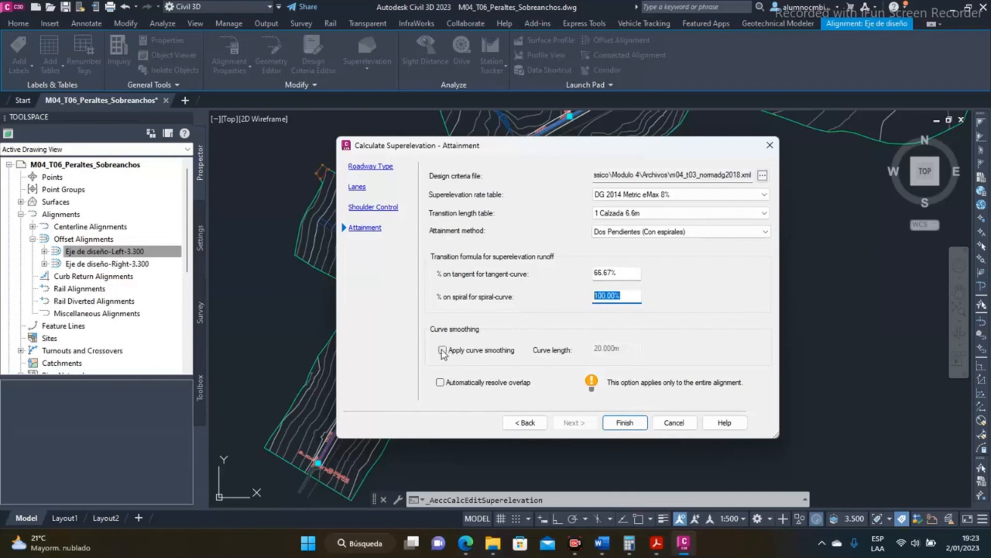
{"action": "left_click_drag", "start_coordinate": [552, 152], "coordinate": [597, 166]}
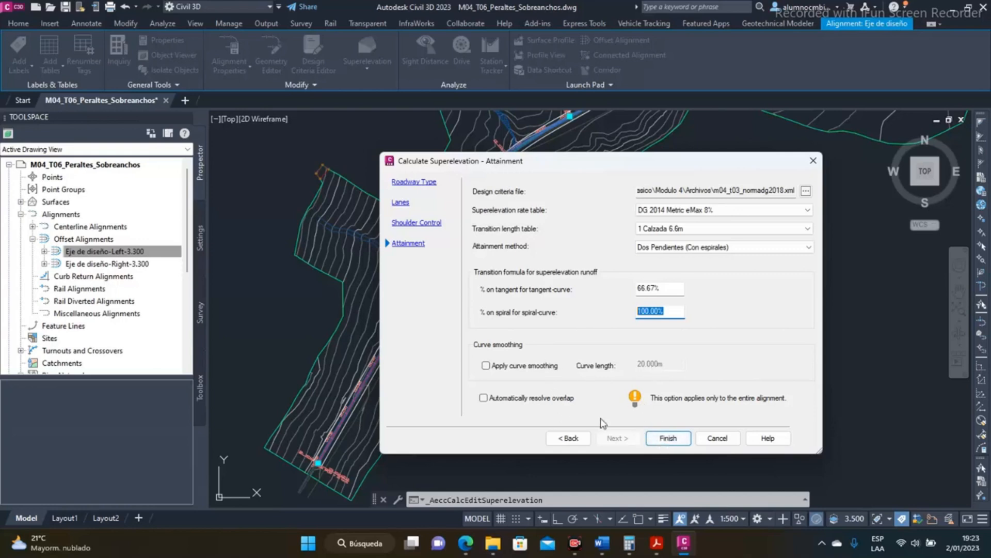
{"action": "left_click", "coordinate": [662, 440]}
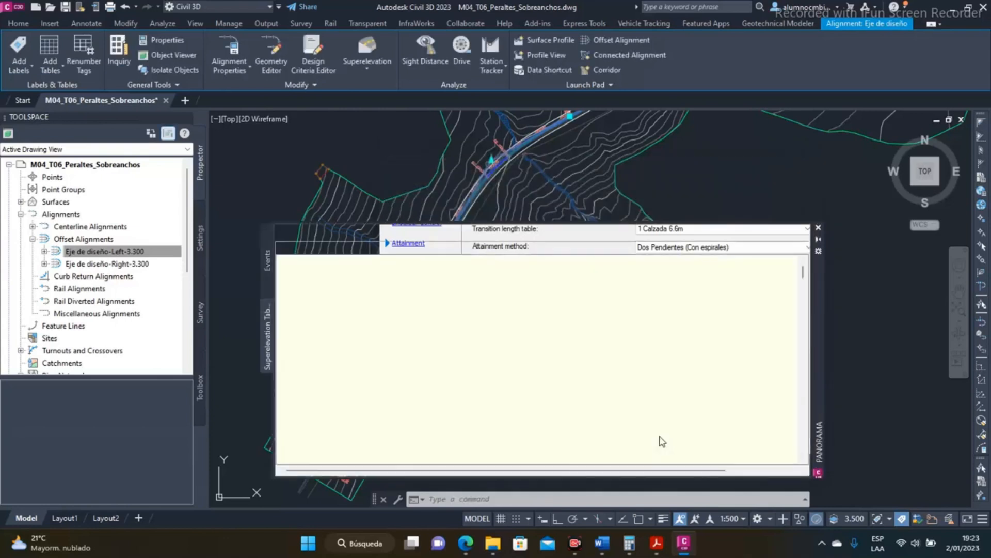
- Examine the runout and runoff rows of the first curves in the superelevation table, and close the table
{"action": "left_click", "coordinate": [371, 299]}
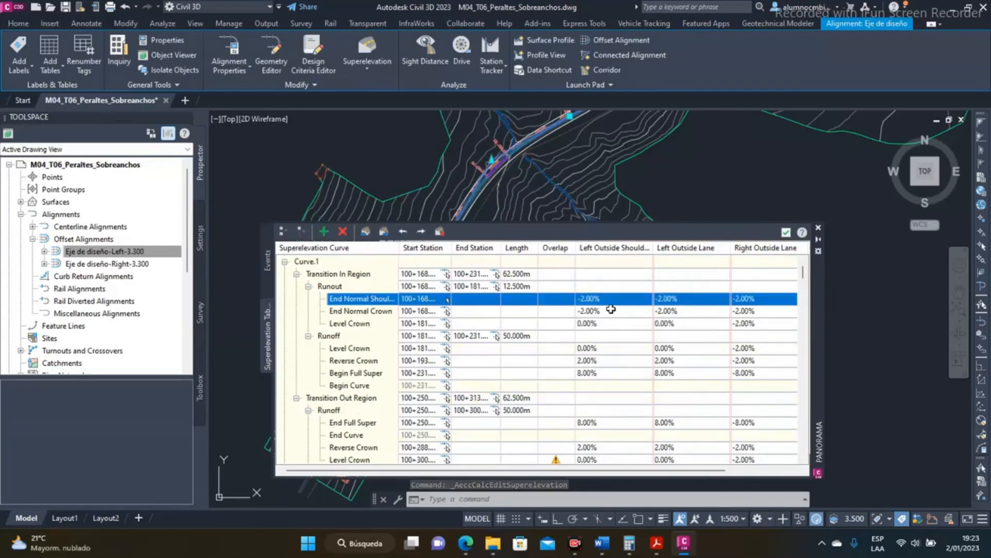
{"action": "left_click", "coordinate": [354, 288]}
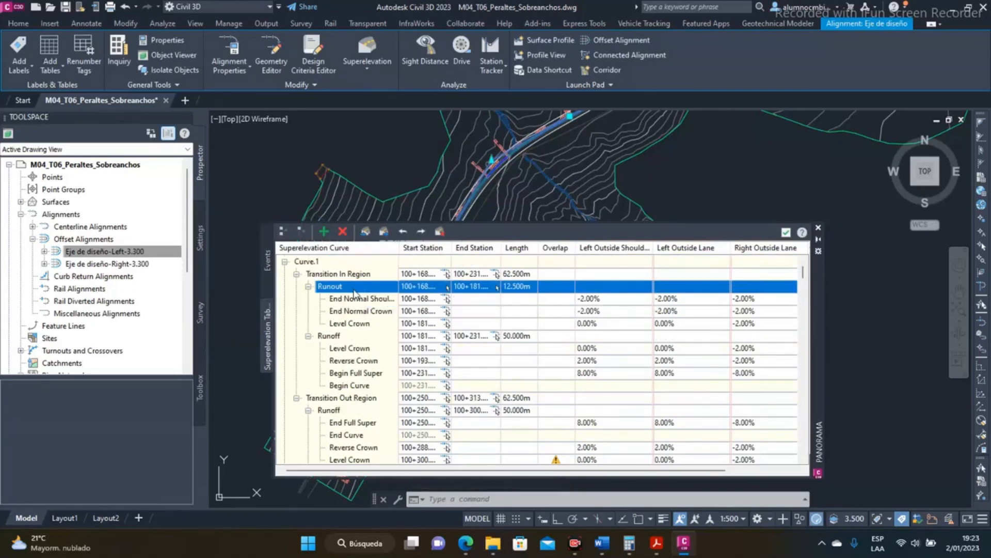
{"action": "left_click", "coordinate": [364, 336]}
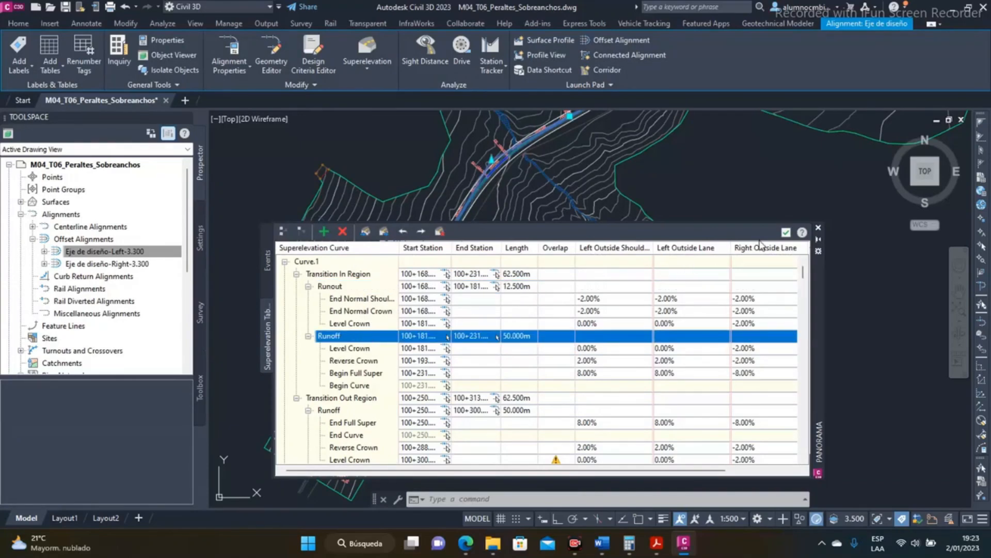
{"action": "scroll", "coordinate": [601, 339], "scroll_direction": "down", "scroll_amount": 6}
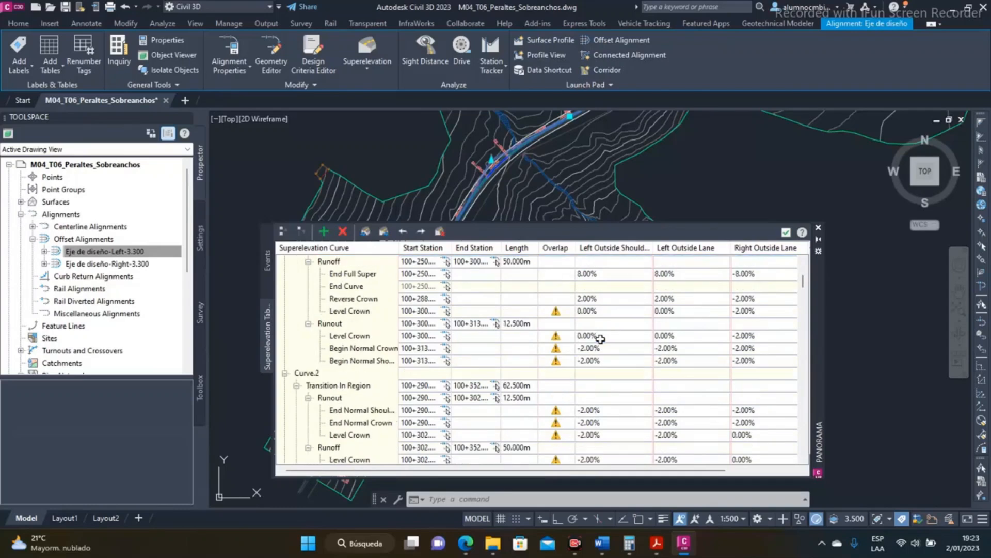
{"action": "left_click", "coordinate": [785, 232]}
{"action": "left_click", "coordinate": [818, 228]}
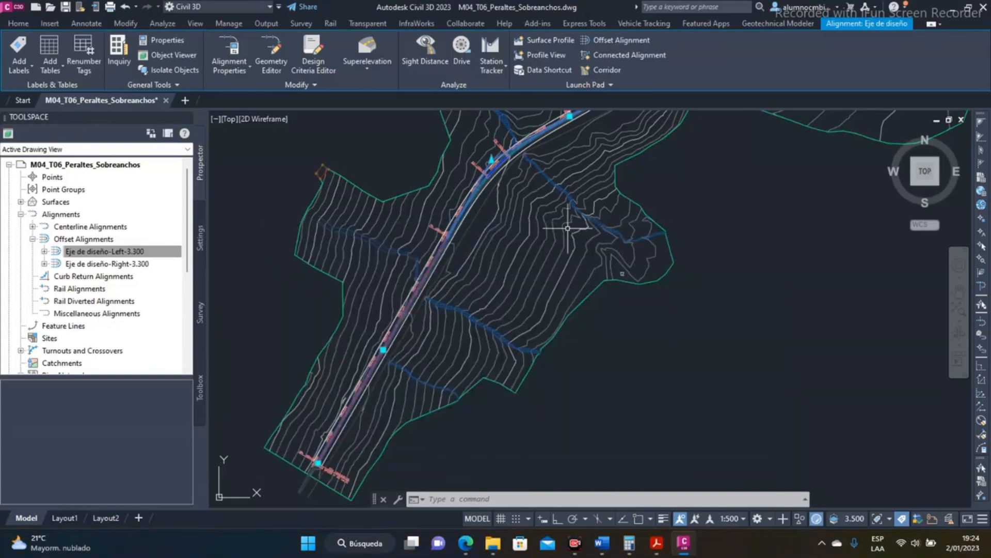
- Open the superelevation curve manager for the Eje de diseño alignment
{"action": "scroll", "coordinate": [517, 267], "scroll_direction": "down", "scroll_amount": 3}
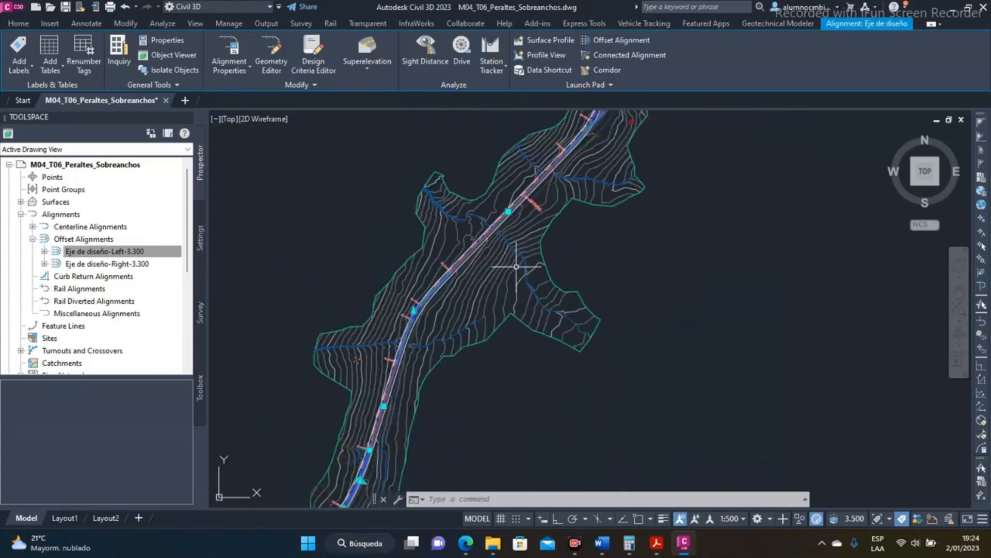
{"action": "scroll", "coordinate": [487, 324], "scroll_direction": "up", "scroll_amount": 5}
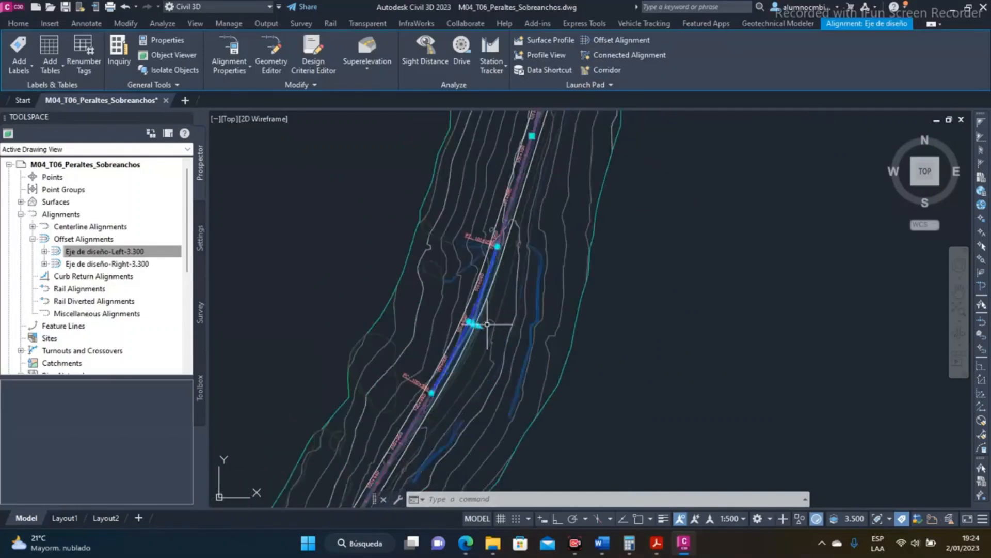
{"action": "scroll", "coordinate": [487, 324], "scroll_direction": "up", "scroll_amount": 2}
{"action": "middle_click_drag", "start_coordinate": [471, 330], "coordinate": [586, 261]}
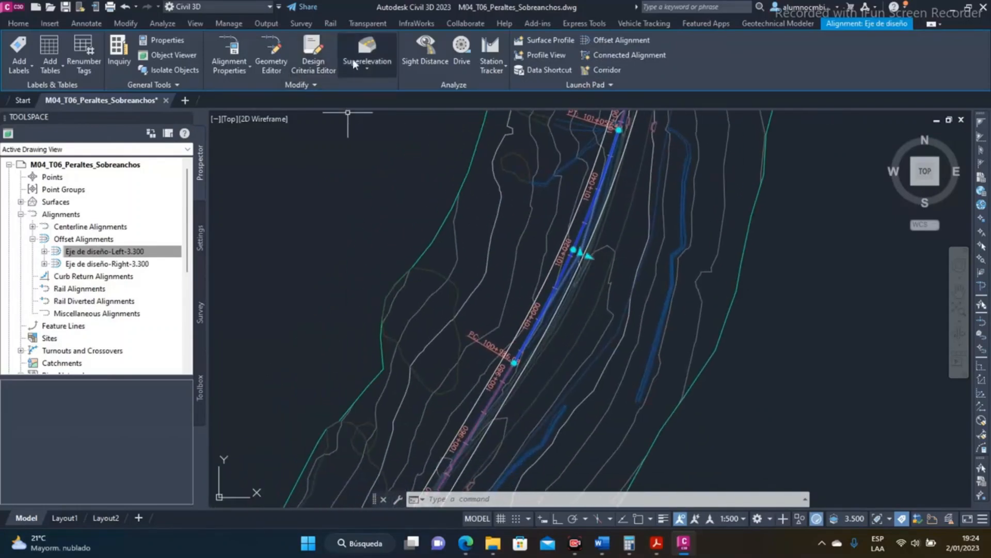
{"action": "left_click", "coordinate": [371, 57]}
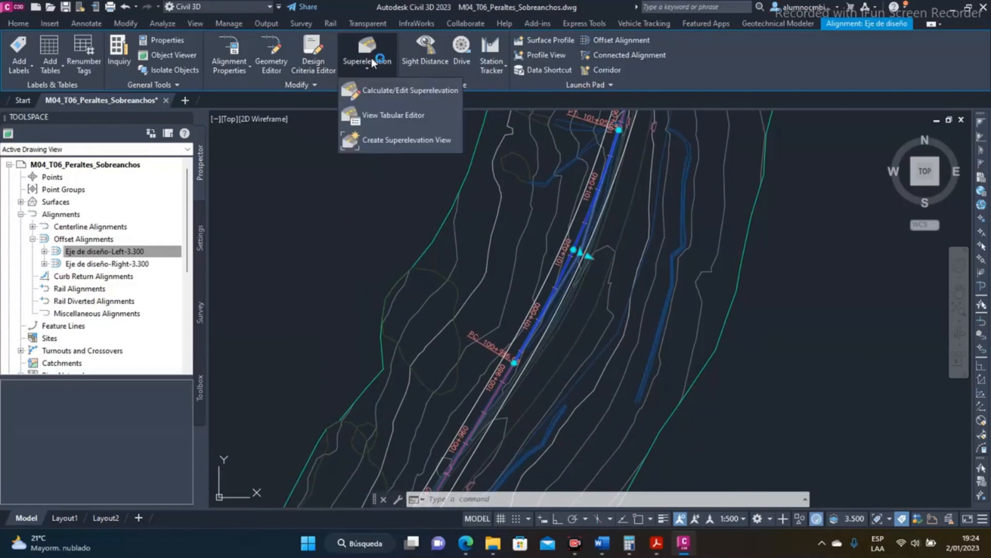
{"action": "left_click", "coordinate": [402, 92]}
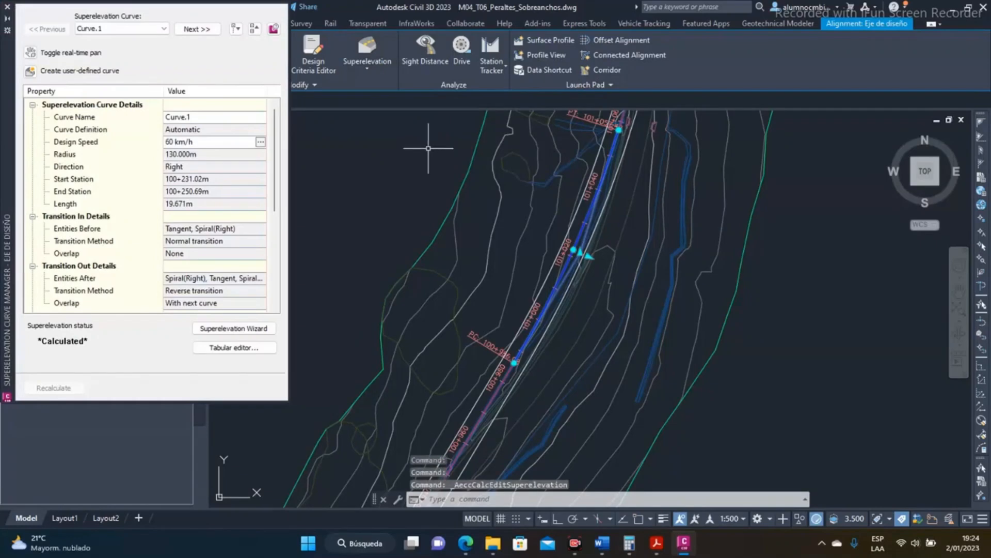
{"action": "left_click_drag", "start_coordinate": [8, 56], "coordinate": [55, 111]}
{"action": "left_click_drag", "start_coordinate": [237, 117], "coordinate": [170, 152]}
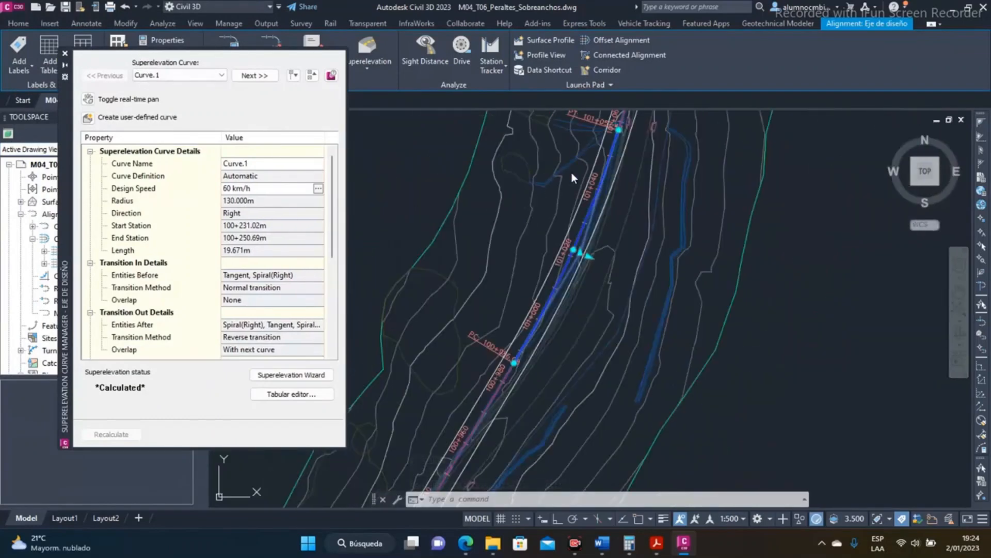
- Review the list of superelevation curves and keep Curve.1 as the current curve
{"action": "left_click", "coordinate": [181, 76]}
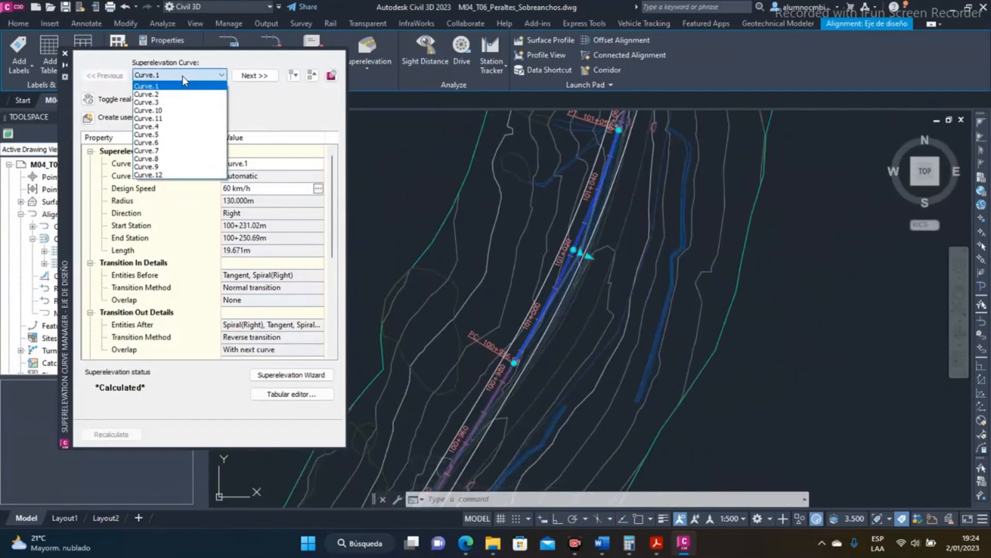
{"action": "left_click", "coordinate": [200, 62]}
{"action": "left_click", "coordinate": [176, 75]}
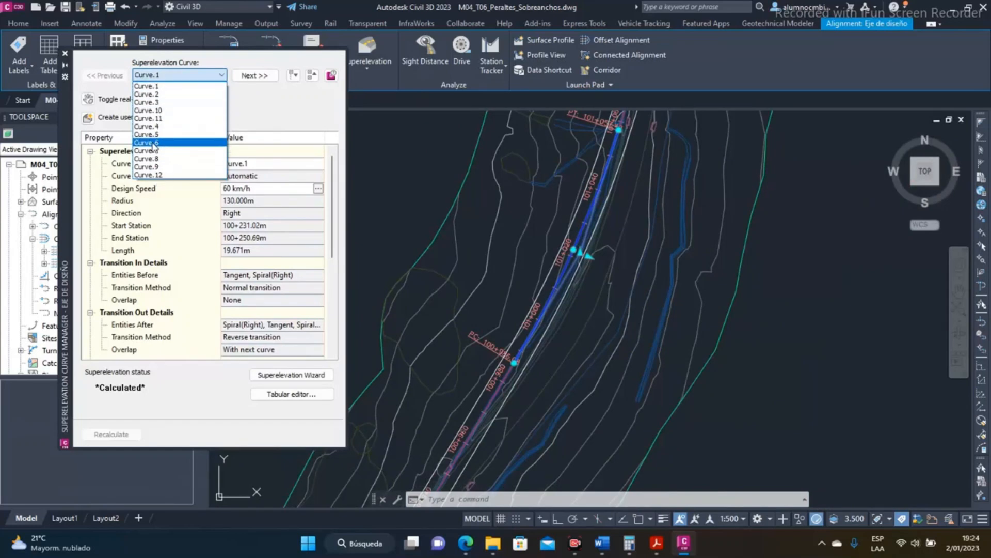
{"action": "left_click", "coordinate": [199, 87]}
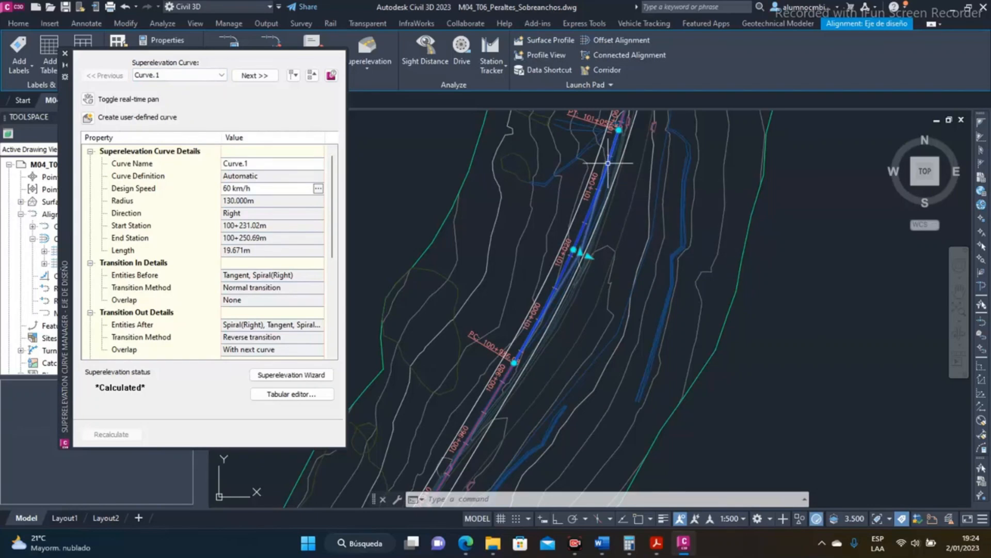
{"action": "left_click", "coordinate": [179, 75]}
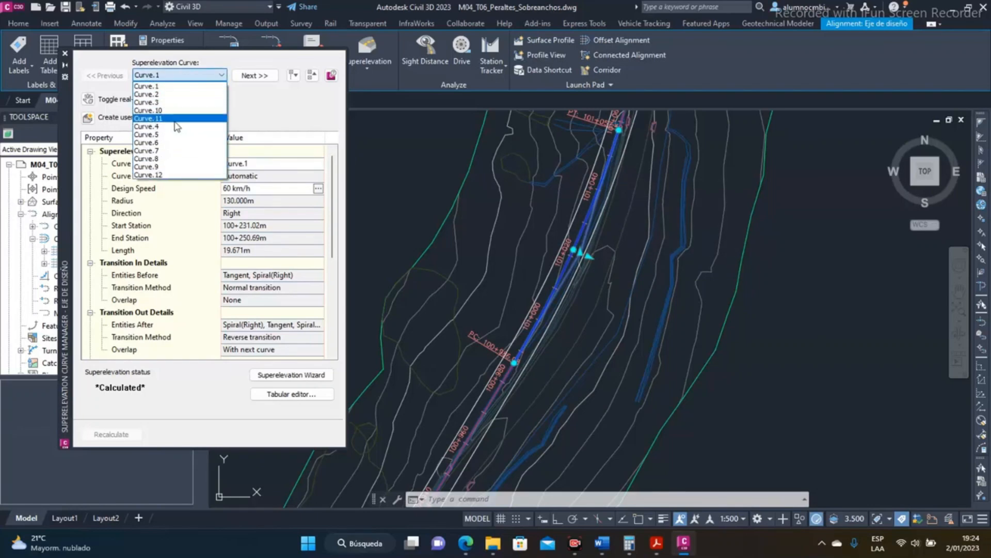
{"action": "left_click", "coordinate": [187, 86]}
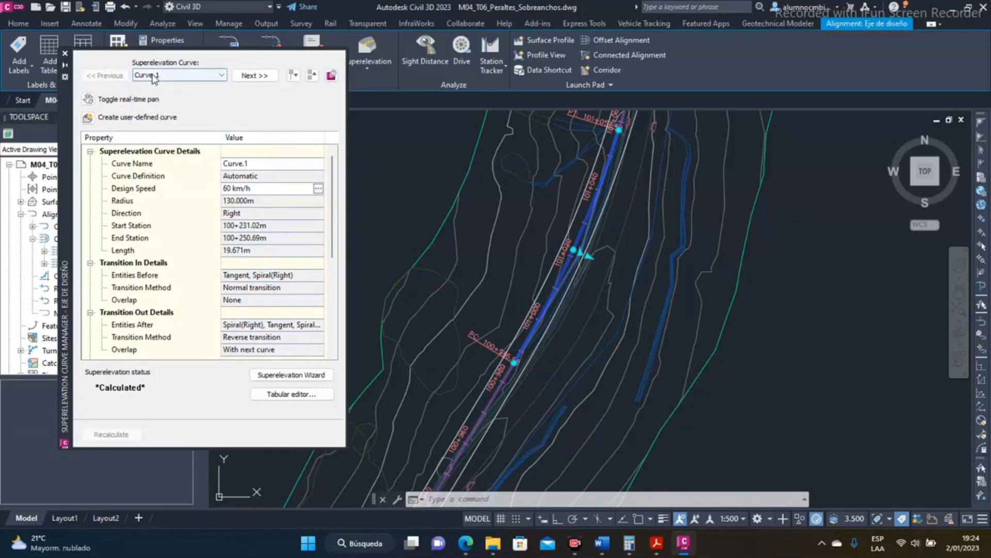
- Rename the first superelevation curve as Curva01 and the second as Curva02
{"action": "left_click", "coordinate": [266, 164]}
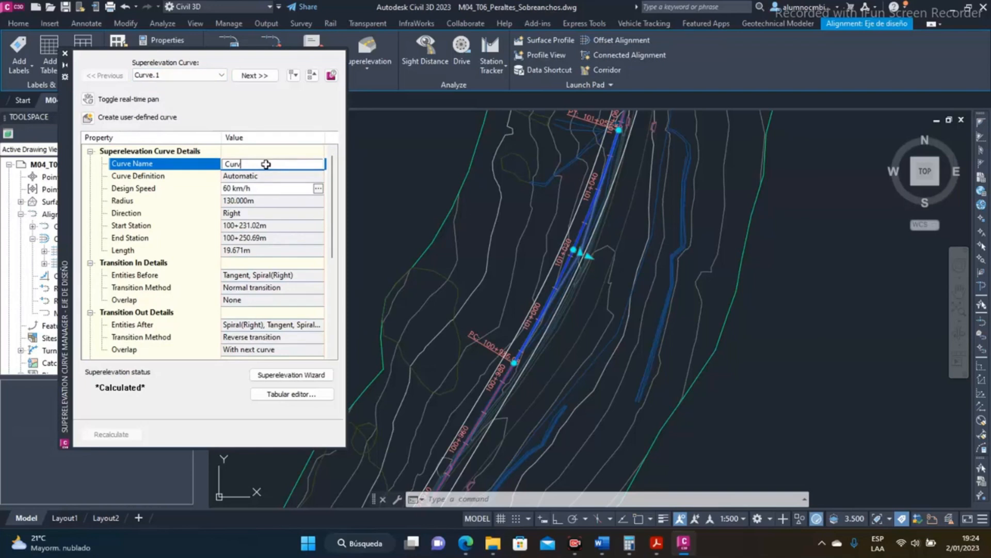
{"action": "type", "text": "Curva01"}
{"action": "key", "text": "Return"}
{"action": "left_click", "coordinate": [264, 74]}
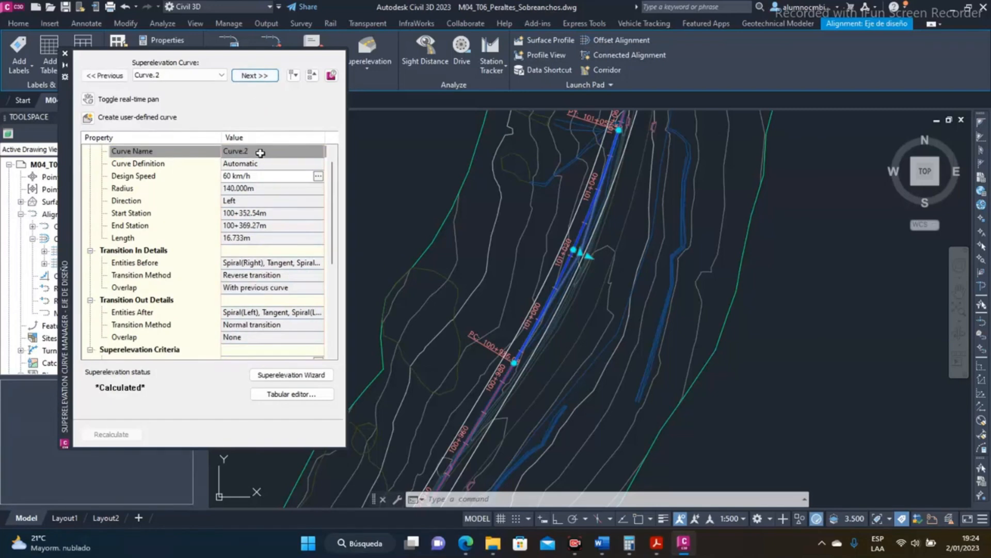
{"action": "left_click", "coordinate": [260, 152]}
{"action": "type", "text": "Curva0"}
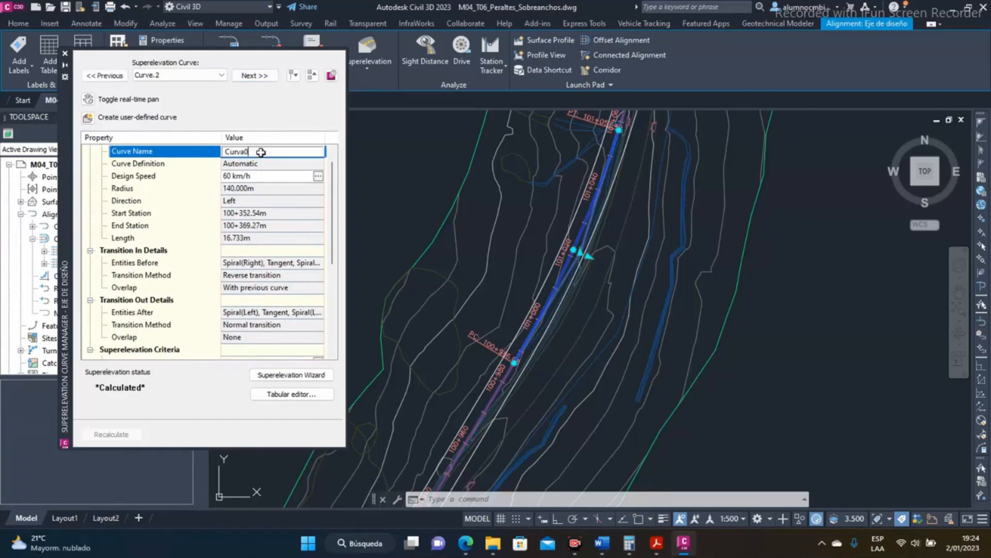
{"action": "type", "text": "2"}
{"action": "key", "text": "Return"}
- Rename the third superelevation curve as Curva03 and the fourth as Curva04
{"action": "left_click", "coordinate": [250, 79]}
{"action": "left_click", "coordinate": [263, 153]}
{"action": "type", "text": "Curva03"}
{"action": "key", "text": "Return"}
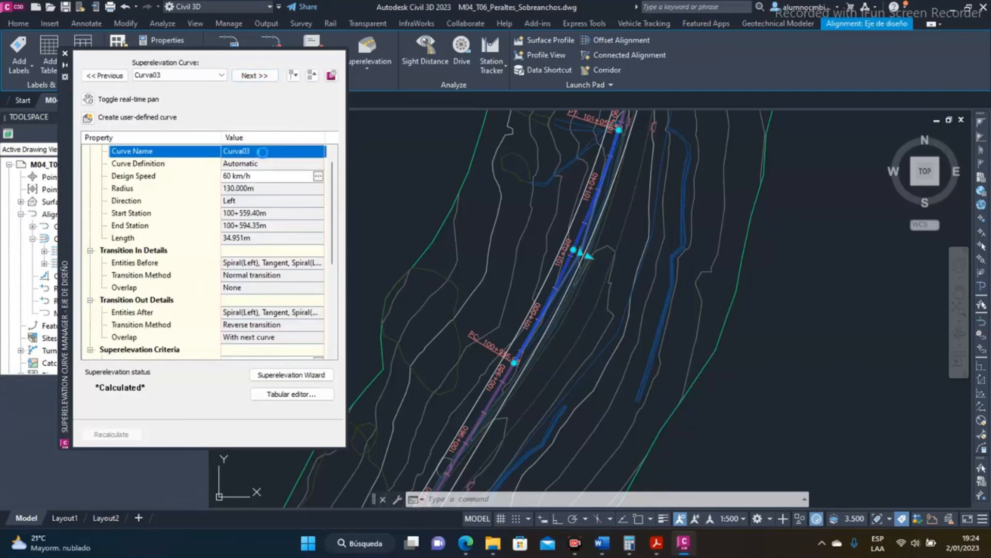
{"action": "left_click", "coordinate": [255, 75]}
{"action": "left_click", "coordinate": [257, 152]}
{"action": "type", "text": "Curva04"}
{"action": "key", "text": "Return"}
- Rename the fifth superelevation curve along the alignment as Curva05 and the sixth as Curva06
{"action": "left_click", "coordinate": [260, 77]}
{"action": "left_click", "coordinate": [261, 151]}
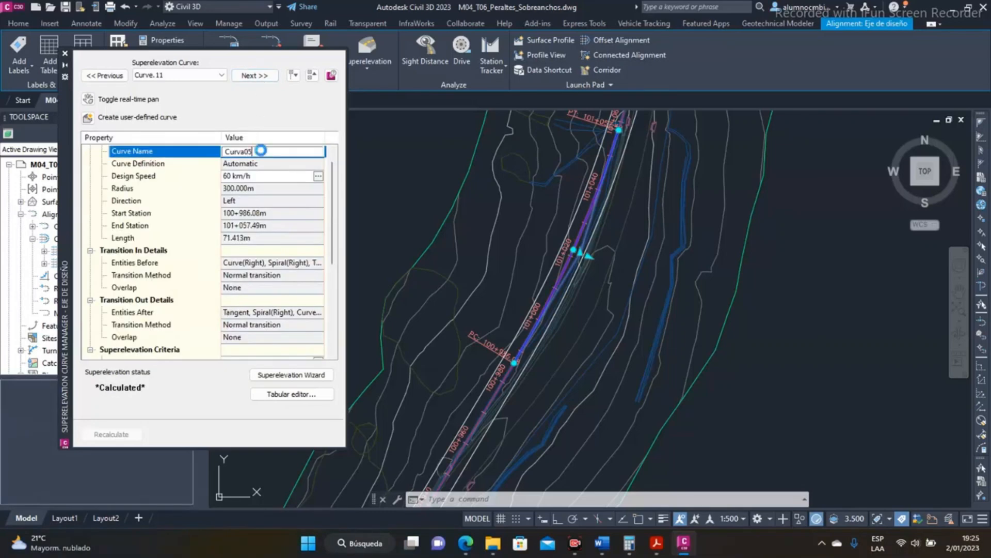
{"action": "key", "text": "Return"}
{"action": "left_click", "coordinate": [260, 75]}
{"action": "left_click", "coordinate": [264, 151]}
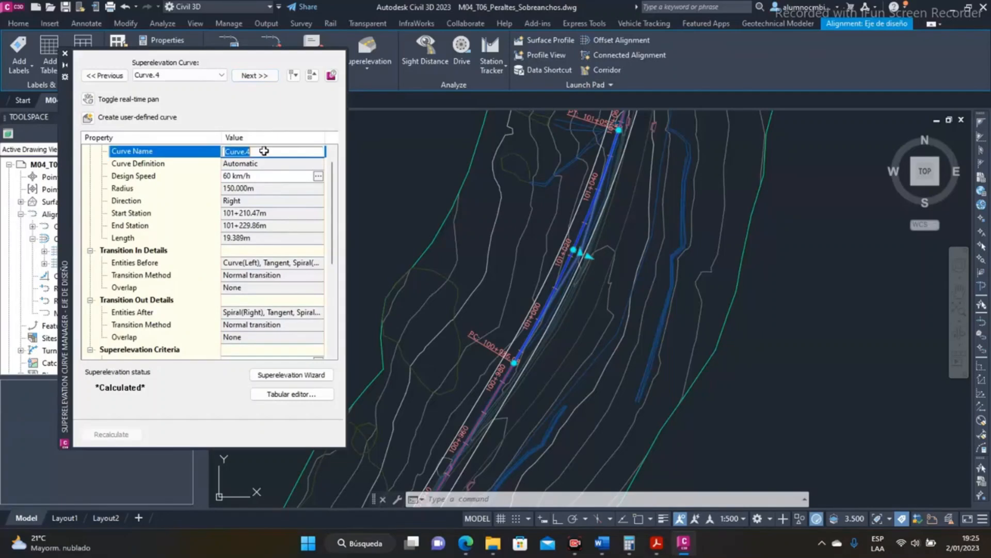
{"action": "type", "text": "Curva06"}
{"action": "key", "text": "Return"}
- Rename the seventh superelevation curve along the alignment as Curva07 and the eighth as Curva08
{"action": "left_click", "coordinate": [261, 77]}
{"action": "left_click", "coordinate": [263, 151]}
{"action": "type", "text": "Curva07"}
{"action": "key", "text": "Return"}
{"action": "left_click", "coordinate": [260, 75]}
{"action": "left_click", "coordinate": [265, 151]}
{"action": "left_click", "coordinate": [265, 152]}
{"action": "type", "text": "Curva08"}
{"action": "key", "text": "Return"}
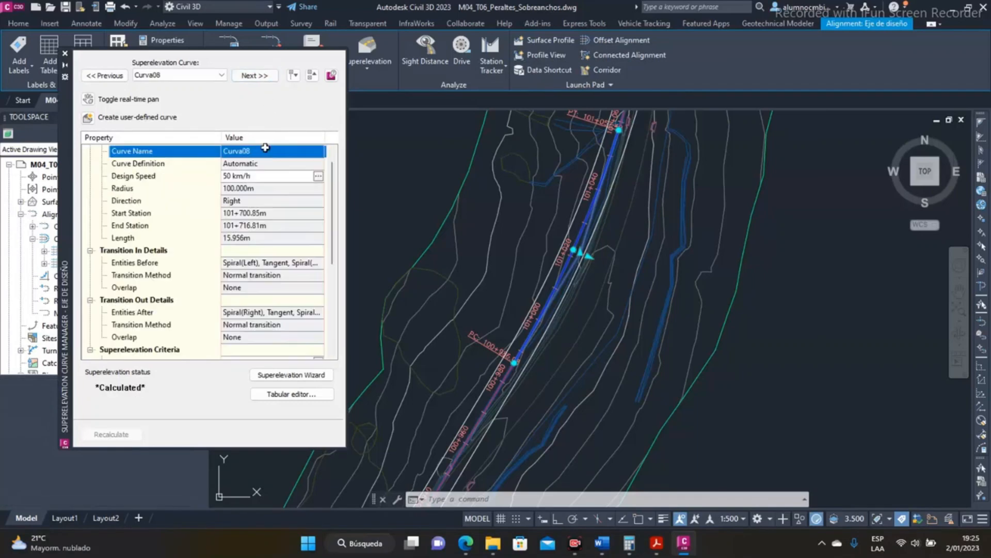
- Rename the ninth superelevation curve along the alignment as Curva09 and the tenth as Curva10
{"action": "left_click", "coordinate": [254, 76]}
{"action": "left_click", "coordinate": [263, 152]}
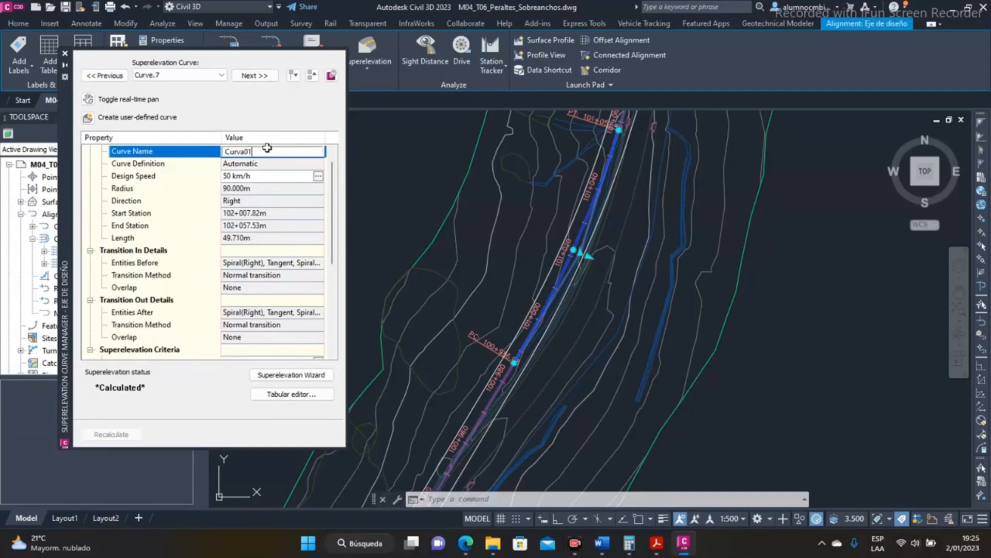
{"action": "key", "text": "Return"}
{"action": "left_click", "coordinate": [254, 76]}
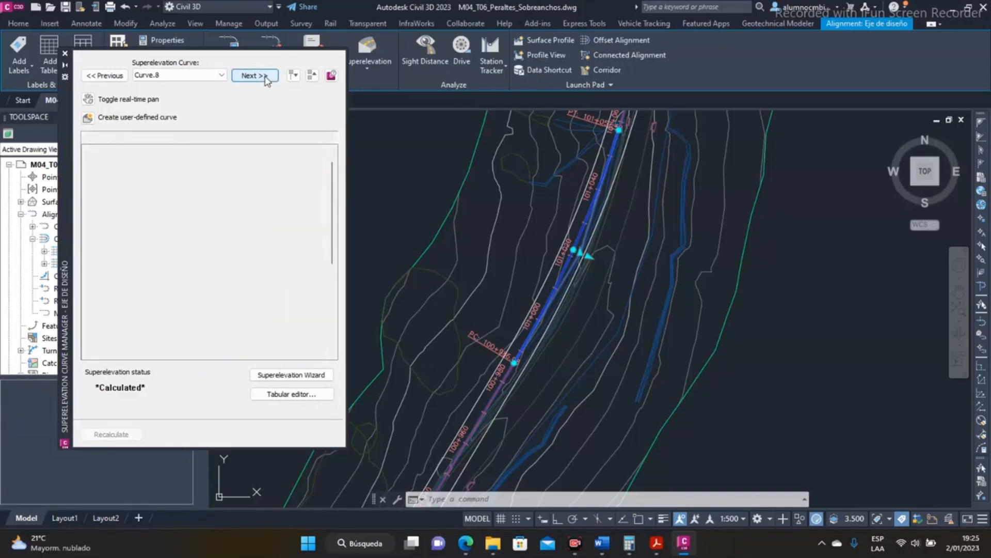
{"action": "left_click", "coordinate": [257, 152]}
{"action": "type", "text": "Curva10"}
{"action": "key", "text": "Return"}
{"action": "left_click", "coordinate": [257, 152]}
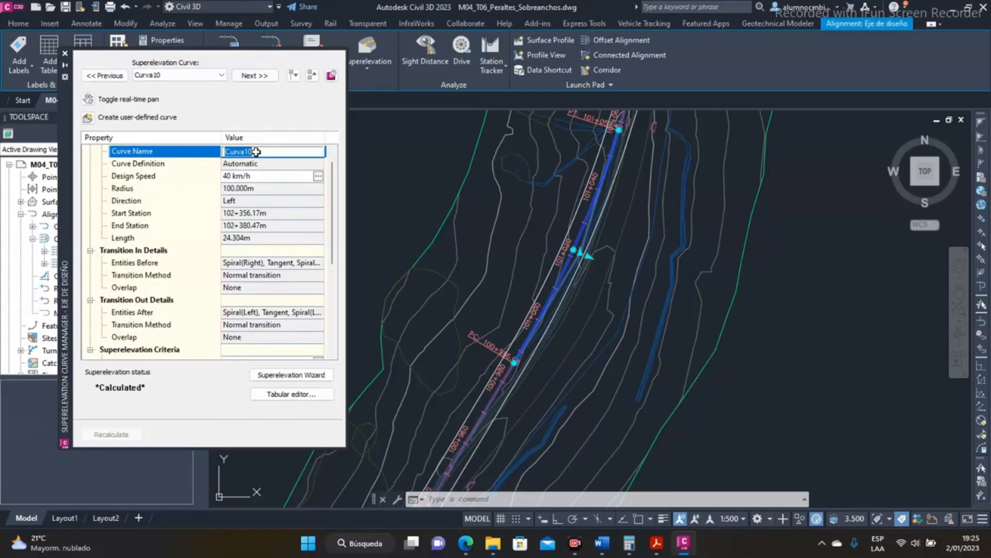
- Rename the eleventh superelevation curve as Curva11 and the last one along the alignment as Curva12
{"action": "left_click", "coordinate": [256, 75]}
{"action": "left_click", "coordinate": [261, 151]}
{"action": "type", "text": "Curva10"}
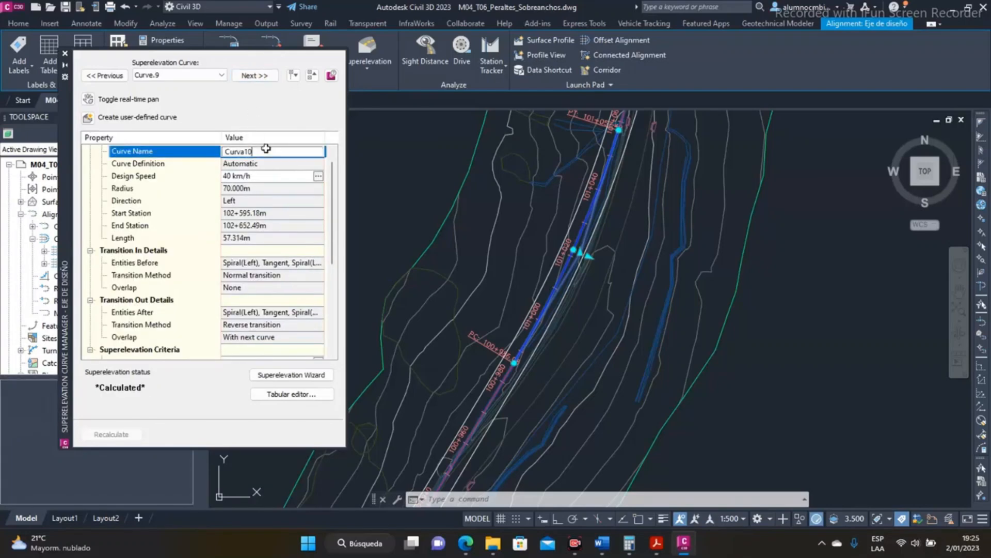
{"action": "key", "text": "Return"}
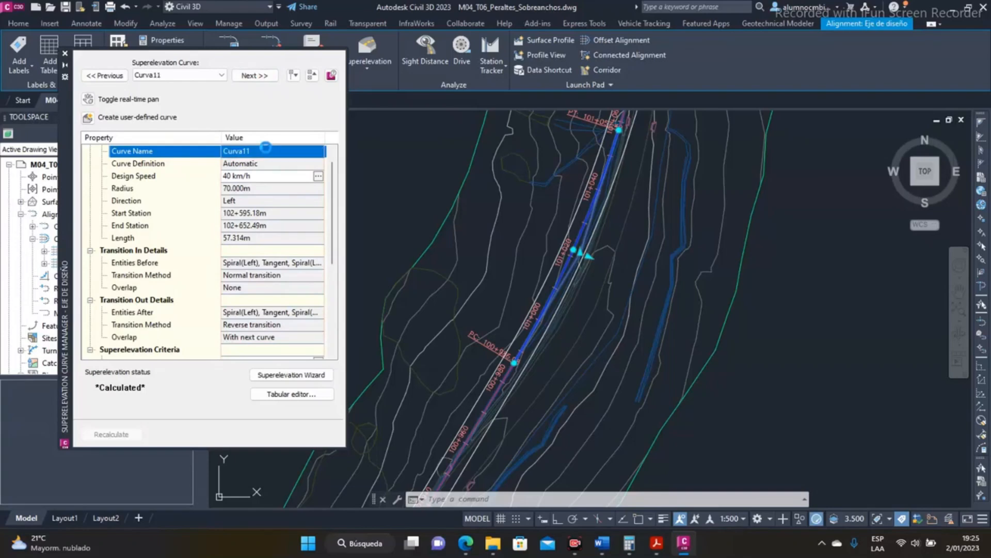
{"action": "left_click", "coordinate": [255, 76]}
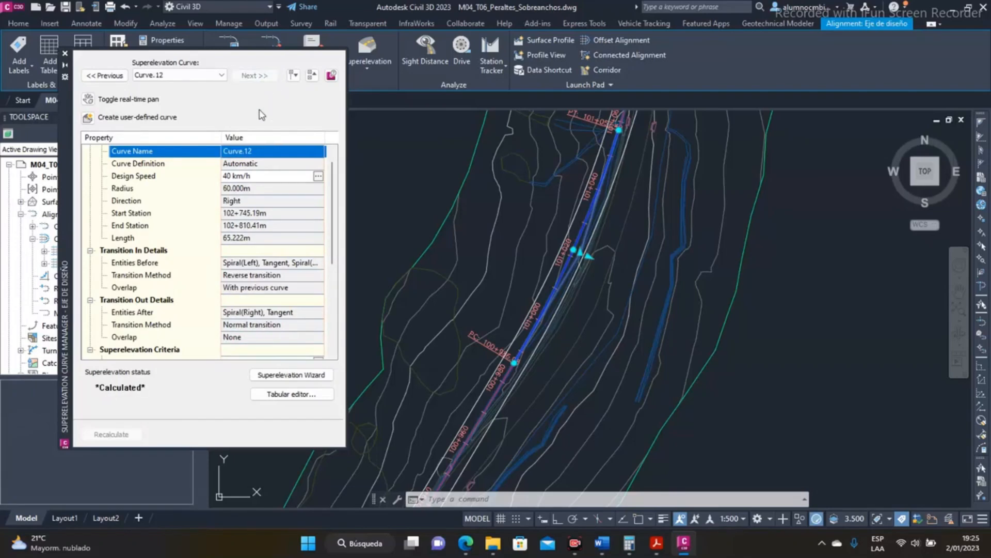
{"action": "left_click", "coordinate": [255, 152]}
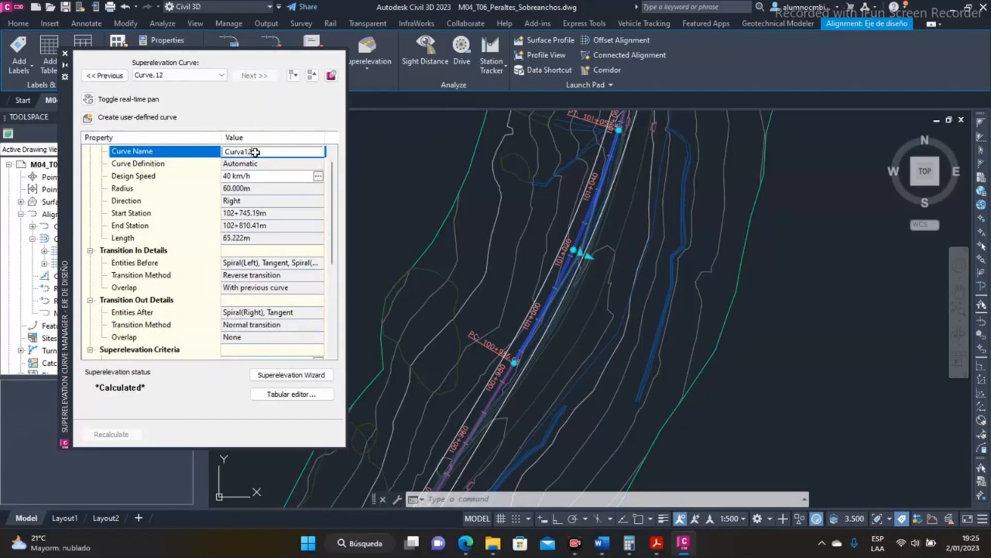
{"action": "type", "text": "Curva12"}
{"action": "key", "text": "Return"}
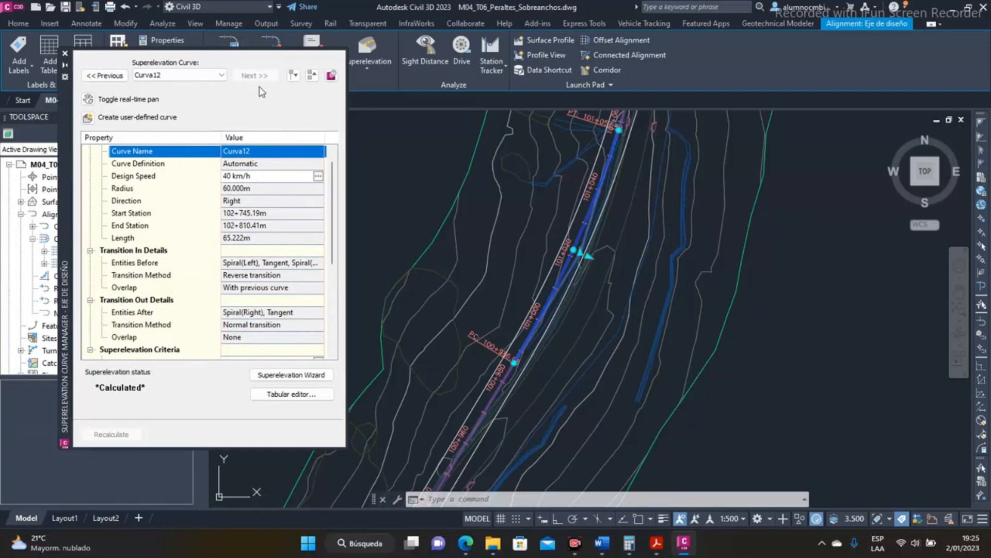
- Turn on real-time pan so the drawing view follows the current superelevation curve
{"action": "left_click", "coordinate": [222, 77]}
{"action": "left_click", "coordinate": [222, 76]}
{"action": "left_click_drag", "start_coordinate": [333, 180], "coordinate": [333, 175]}
{"action": "scroll", "coordinate": [588, 207], "scroll_direction": "down", "scroll_amount": 2}
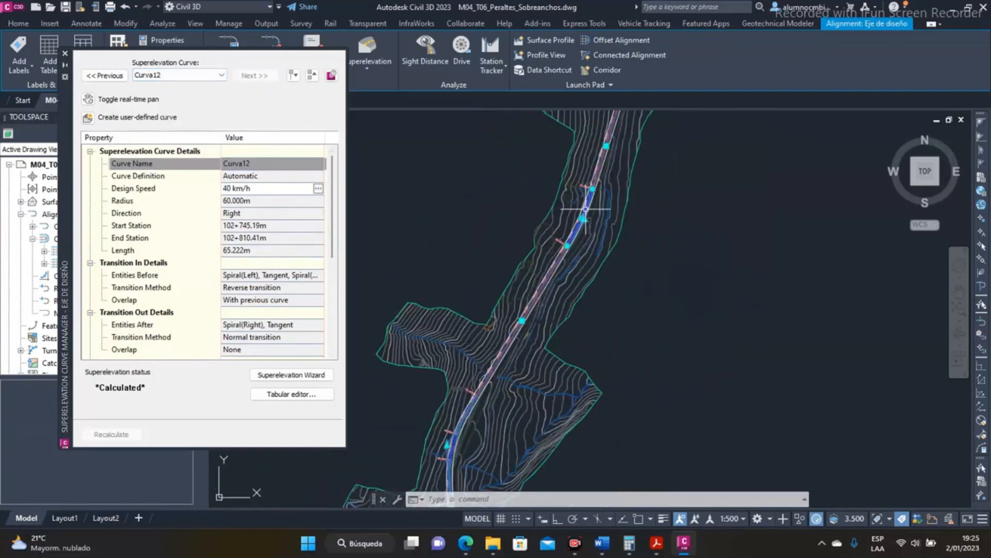
{"action": "scroll", "coordinate": [587, 208], "scroll_direction": "down", "scroll_amount": 2}
{"action": "scroll", "coordinate": [556, 229], "scroll_direction": "up", "scroll_amount": 6}
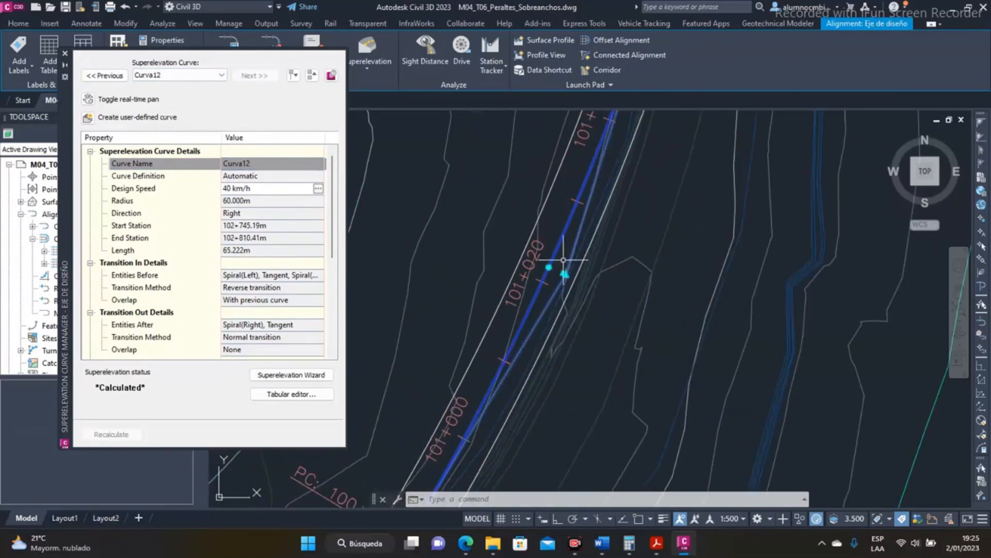
{"action": "scroll", "coordinate": [551, 255], "scroll_direction": "down", "scroll_amount": 2}
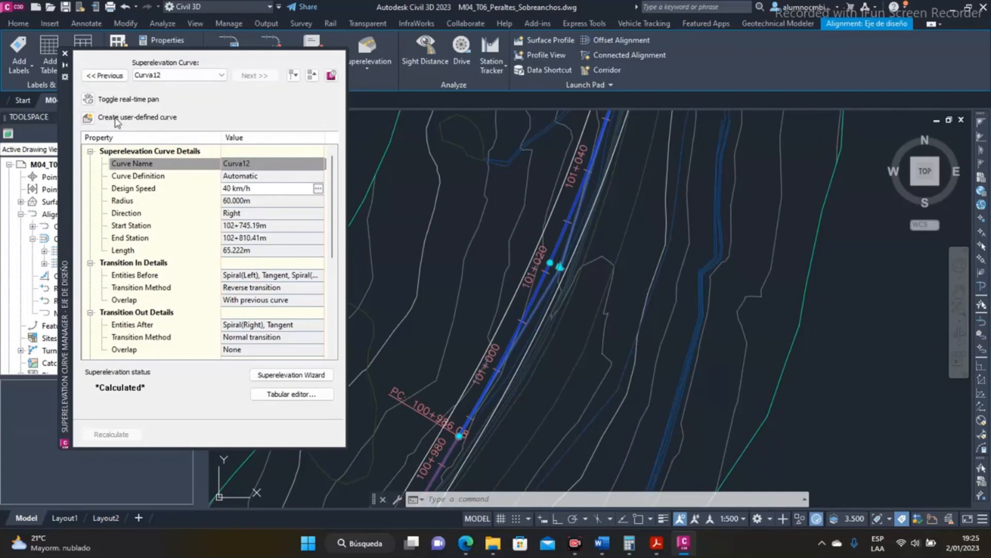
{"action": "left_click", "coordinate": [88, 99]}
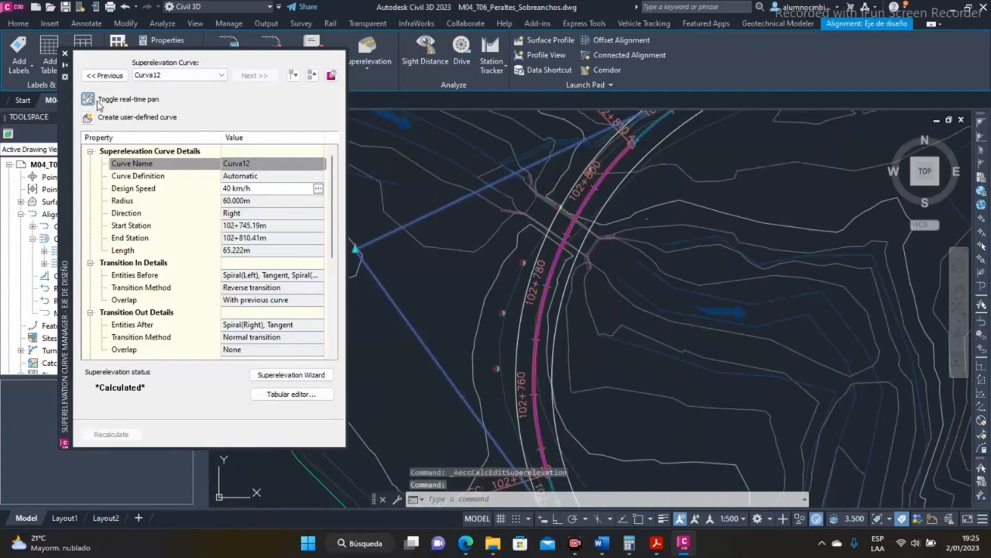
- Set the attainment method of Curva05 to Dos Pendientes (Sin espirales) and recalculate the superelevation
{"action": "left_click", "coordinate": [176, 75]}
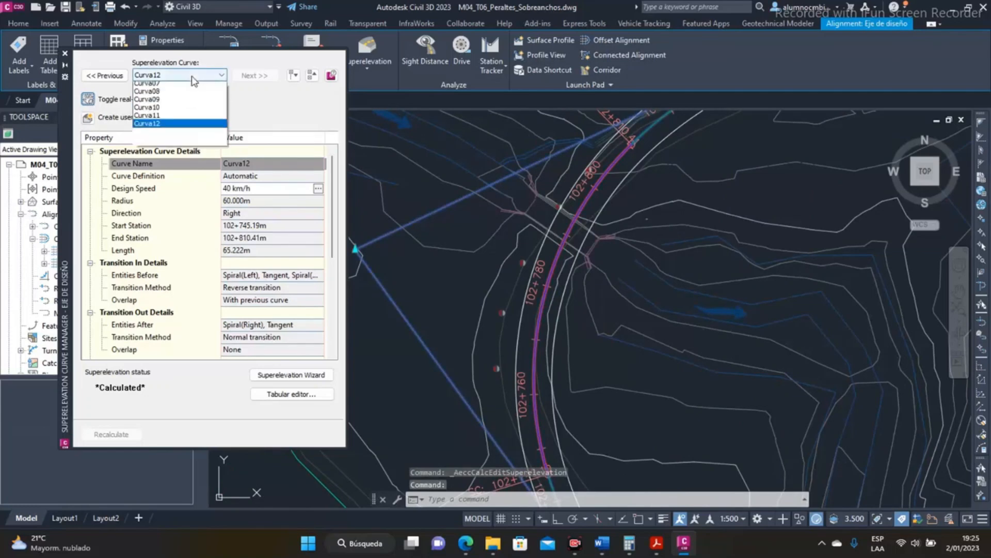
{"action": "left_click", "coordinate": [149, 127]}
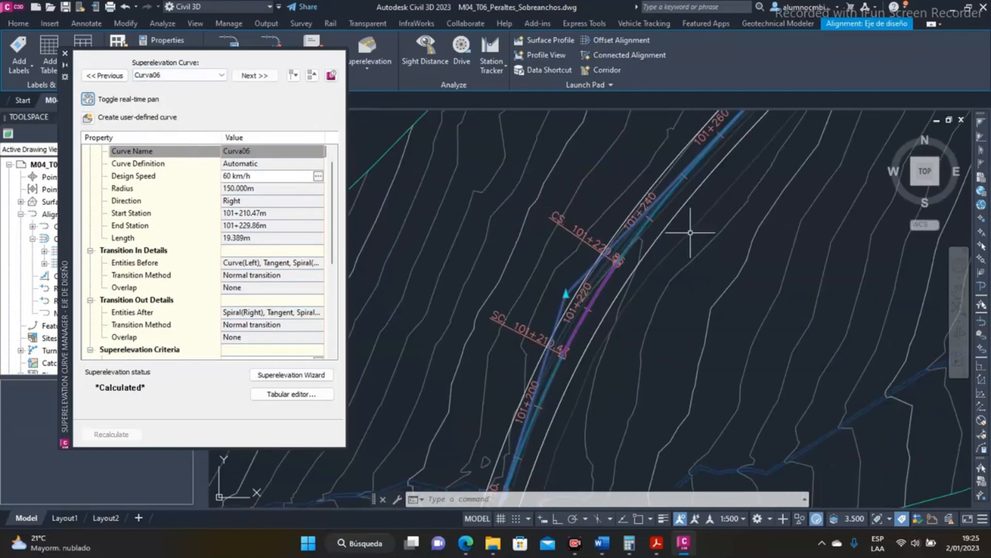
{"action": "left_click", "coordinate": [117, 77]}
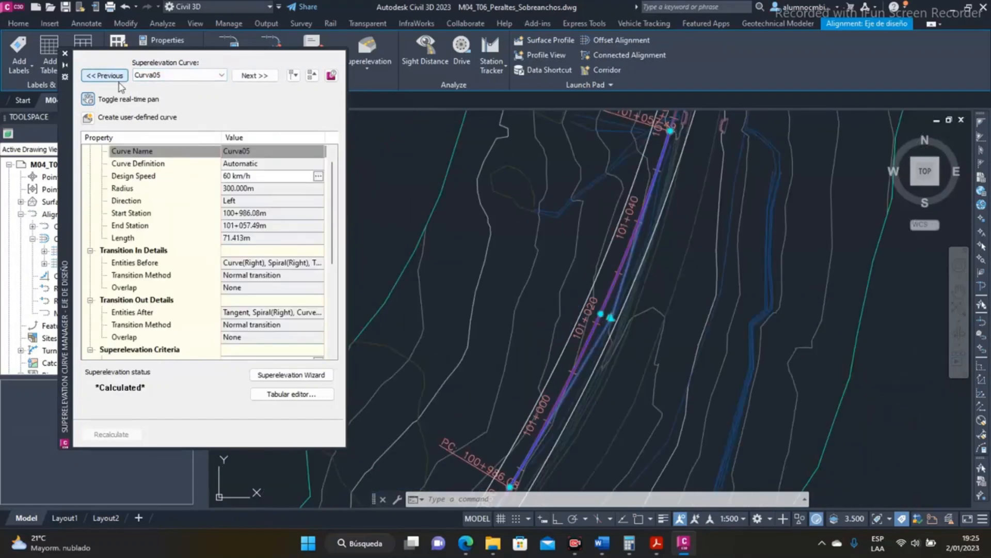
{"action": "scroll", "coordinate": [558, 197], "scroll_direction": "down", "scroll_amount": 2}
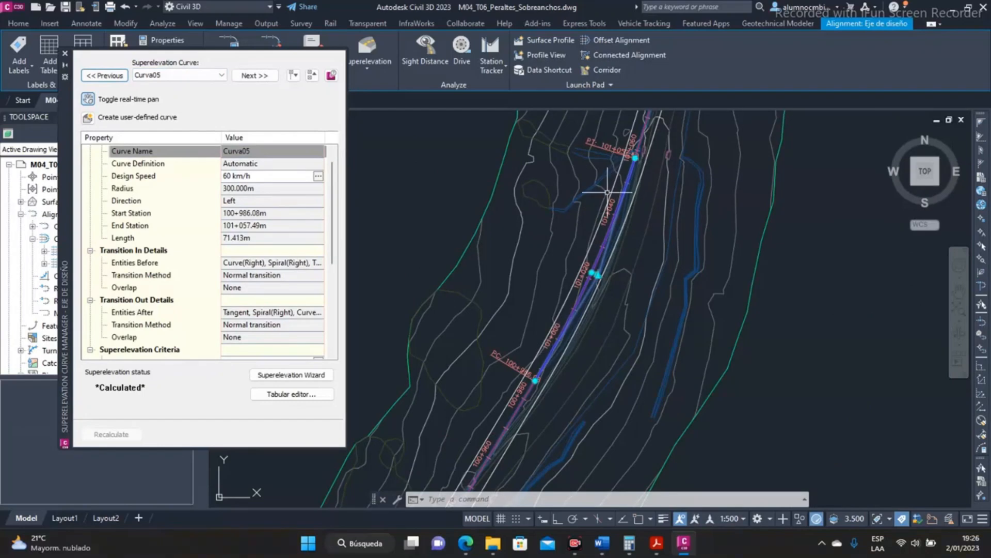
{"action": "mouse_move", "coordinate": [603, 258]}
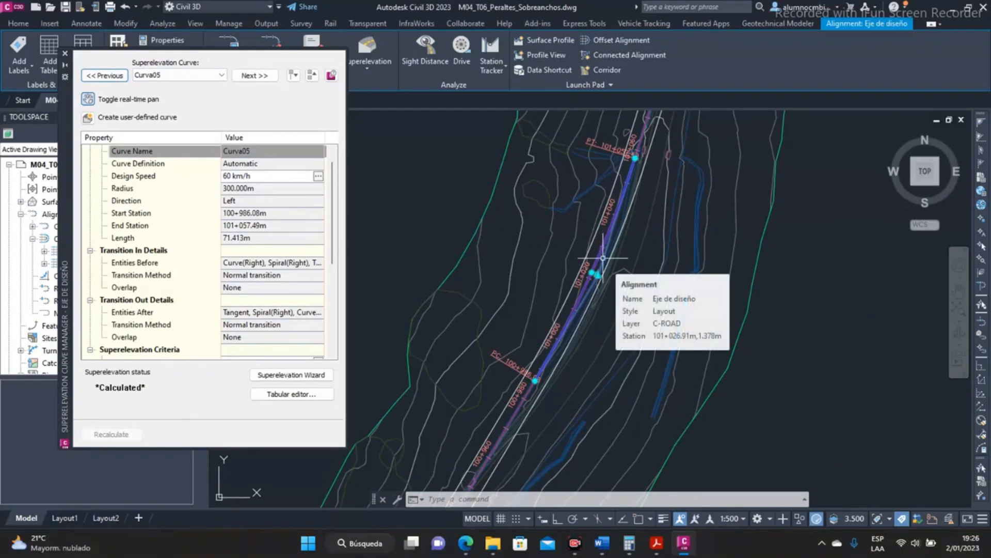
{"action": "left_click_drag", "start_coordinate": [334, 175], "coordinate": [334, 259]}
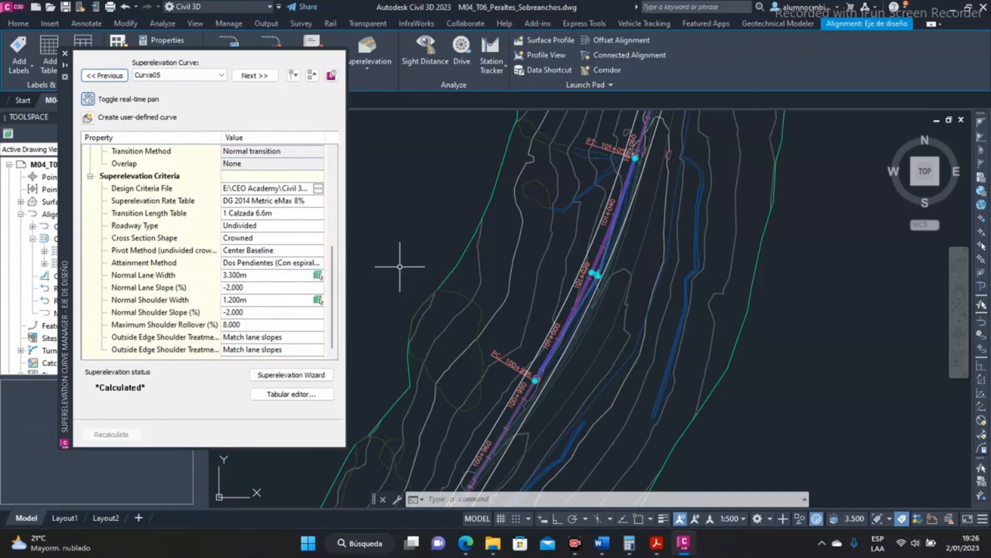
{"action": "left_click", "coordinate": [303, 267]}
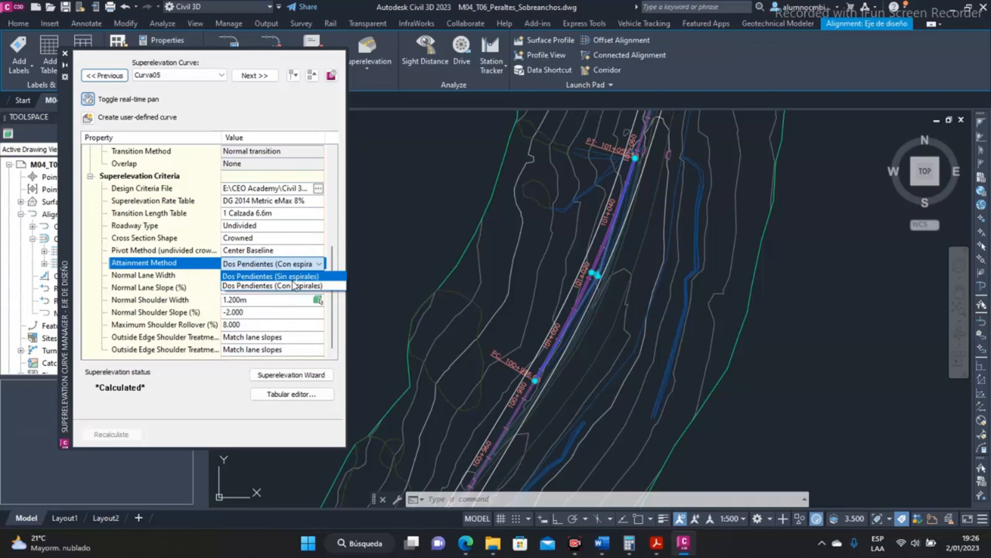
{"action": "left_click", "coordinate": [297, 276]}
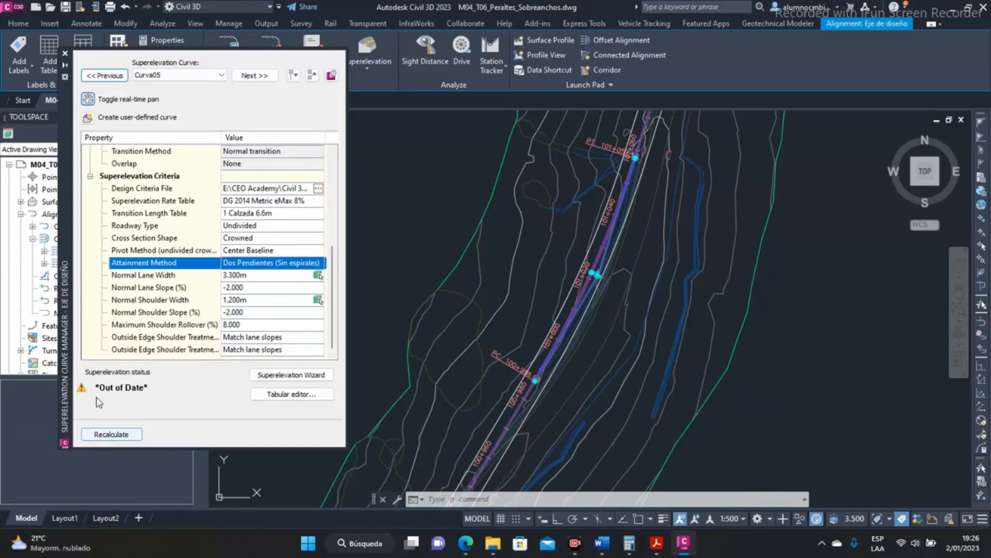
{"action": "left_click", "coordinate": [112, 433]}
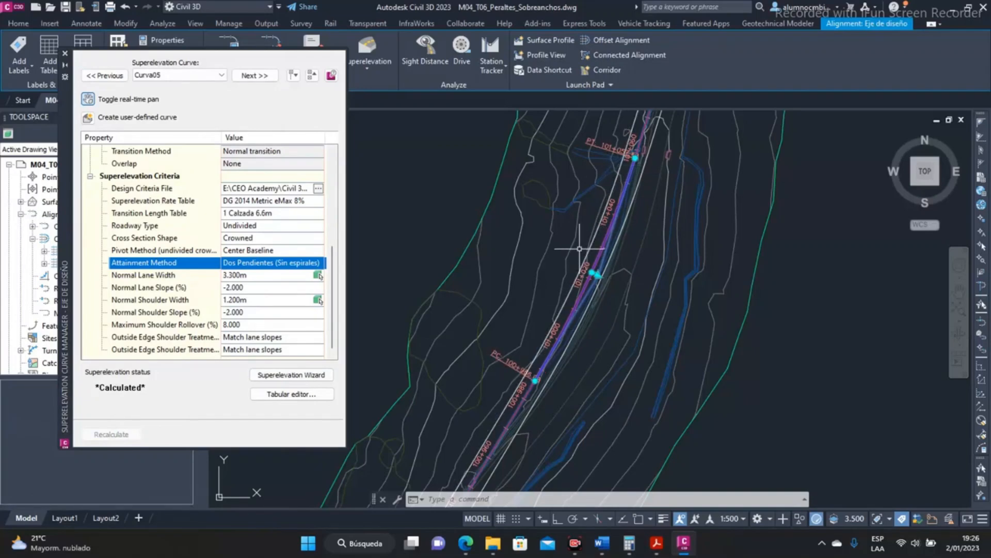
- Open the tabular editor for the alignment's superelevation data and move it higher over the drawing
{"action": "scroll", "coordinate": [597, 258], "scroll_direction": "down", "scroll_amount": 4}
{"action": "middle_click_drag", "start_coordinate": [618, 217], "coordinate": [543, 296]}
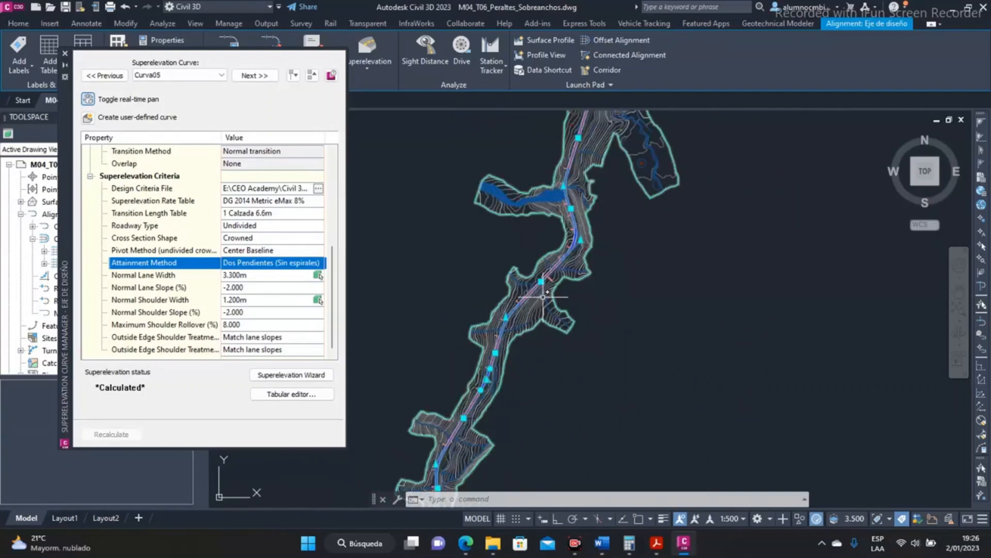
{"action": "scroll", "coordinate": [543, 296], "scroll_direction": "up", "scroll_amount": 5}
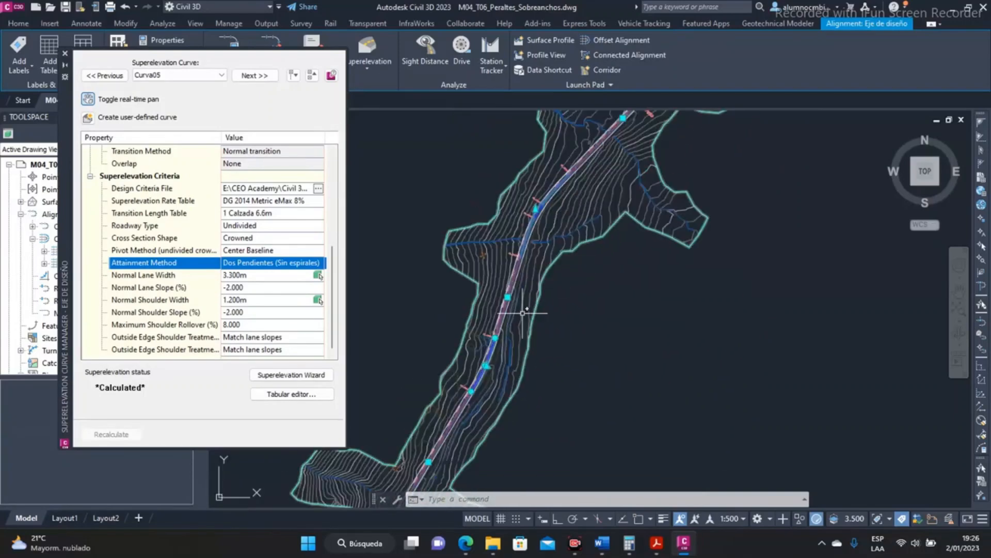
{"action": "scroll", "coordinate": [475, 408], "scroll_direction": "down", "scroll_amount": 5}
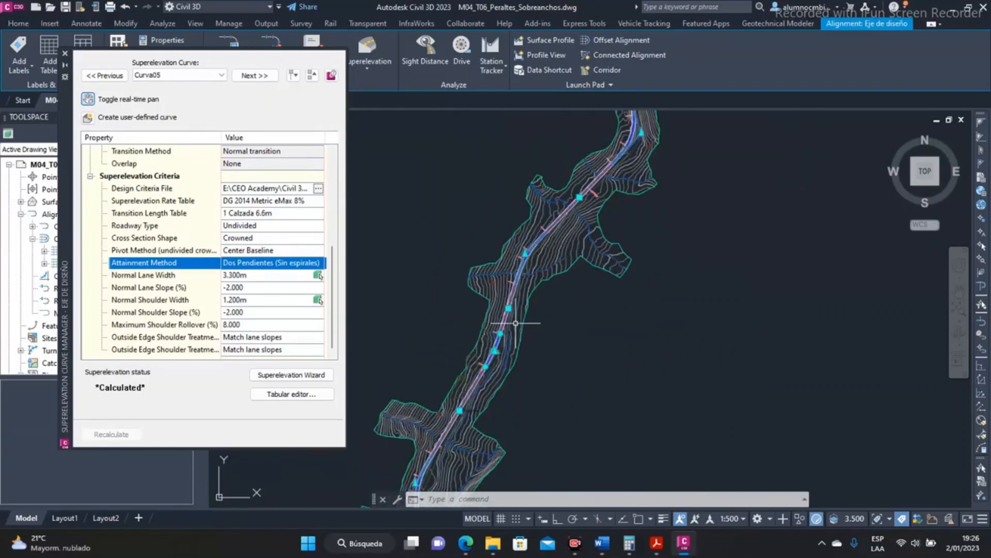
{"action": "scroll", "coordinate": [492, 290], "scroll_direction": "down", "scroll_amount": 2}
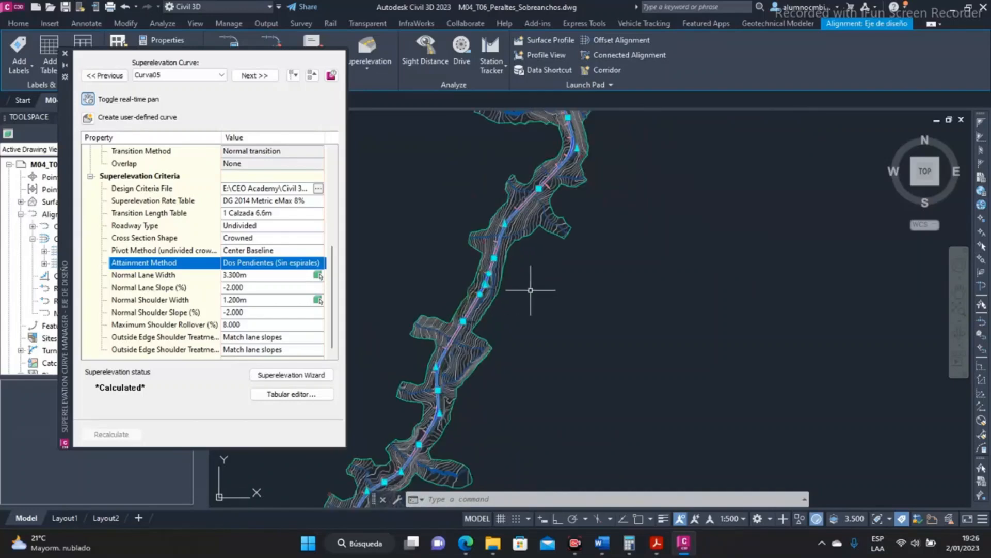
{"action": "scroll", "coordinate": [549, 292], "scroll_direction": "down", "scroll_amount": 2}
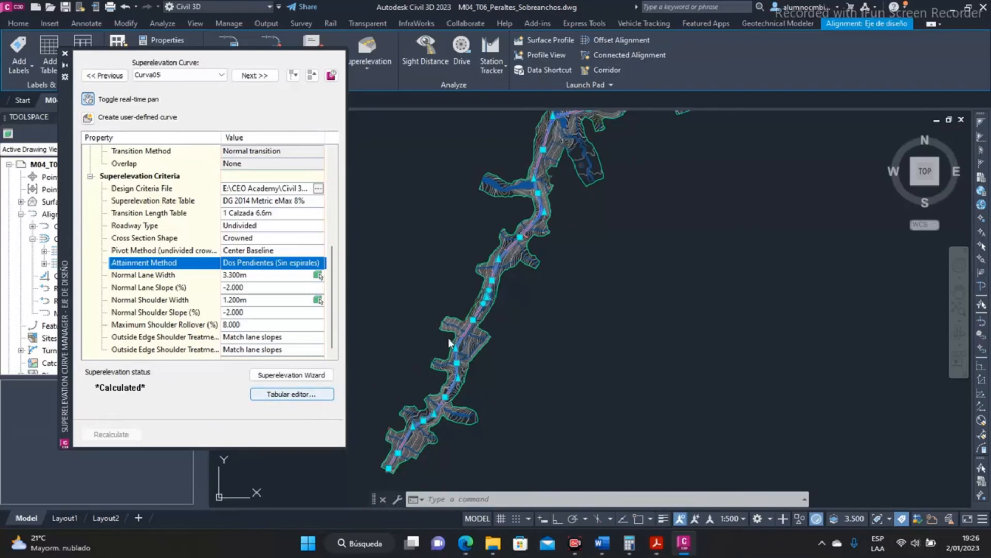
{"action": "left_click", "coordinate": [289, 394]}
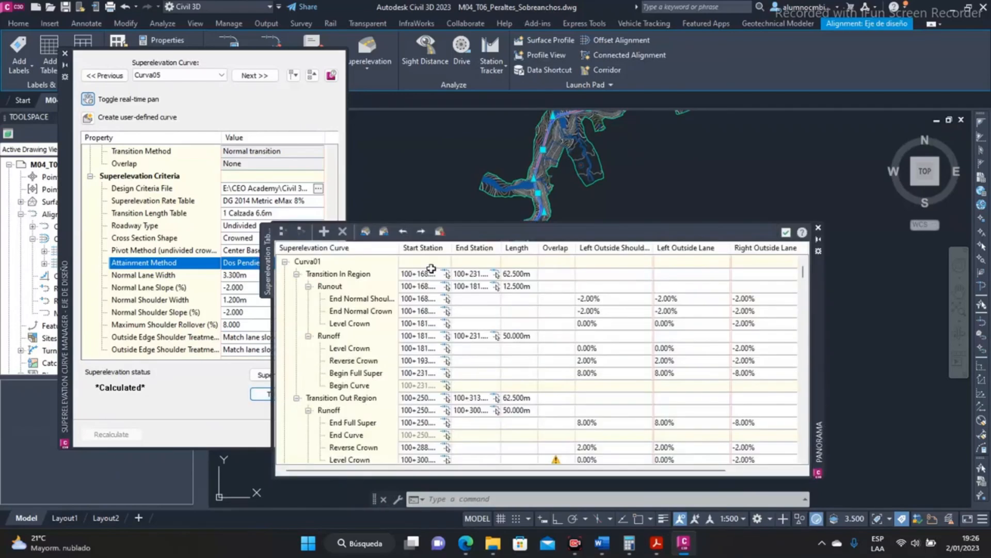
{"action": "left_click_drag", "start_coordinate": [813, 308], "coordinate": [805, 222]}
- Review the superelevation table's stations, lengths, overlaps and lane slopes from Curva01 through Curva06
{"action": "scroll", "coordinate": [629, 268], "scroll_direction": "down", "scroll_amount": 4}
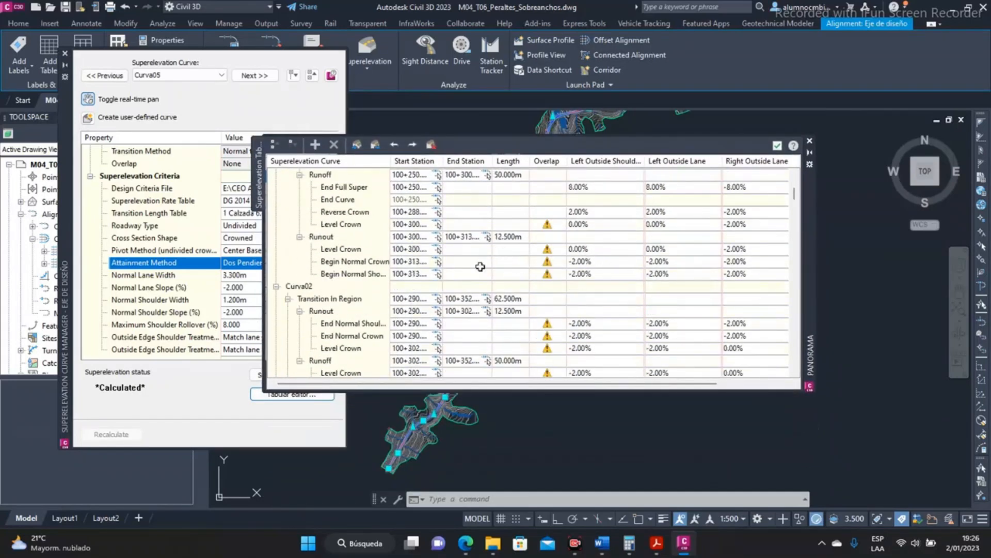
{"action": "scroll", "coordinate": [480, 266], "scroll_direction": "up", "scroll_amount": 4}
{"action": "scroll", "coordinate": [480, 267], "scroll_direction": "down", "scroll_amount": 6}
{"action": "scroll", "coordinate": [480, 266], "scroll_direction": "up", "scroll_amount": 3}
{"action": "scroll", "coordinate": [481, 266], "scroll_direction": "down", "scroll_amount": 10}
{"action": "scroll", "coordinate": [483, 271], "scroll_direction": "down", "scroll_amount": 2}
{"action": "scroll", "coordinate": [492, 262], "scroll_direction": "down", "scroll_amount": 1}
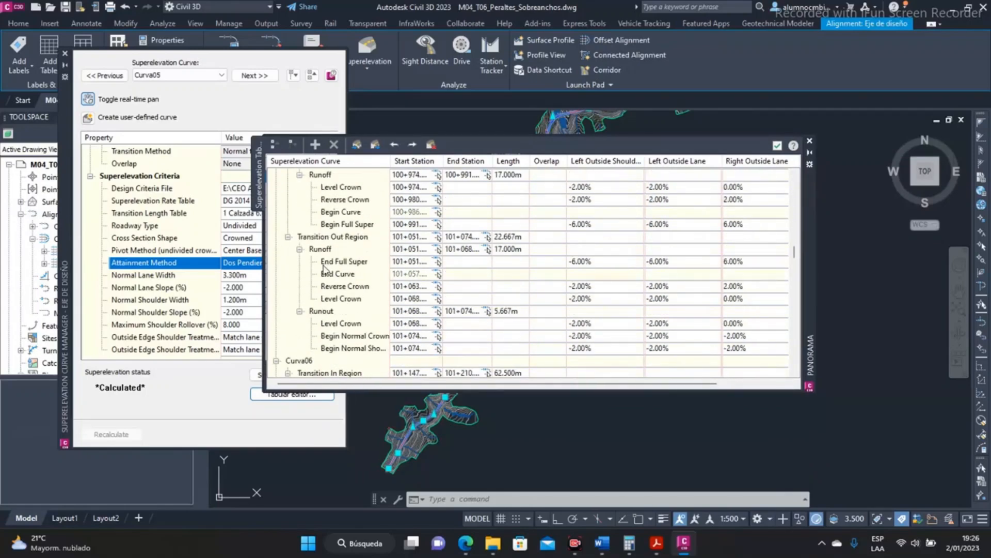
{"action": "scroll", "coordinate": [327, 253], "scroll_direction": "down", "scroll_amount": 5}
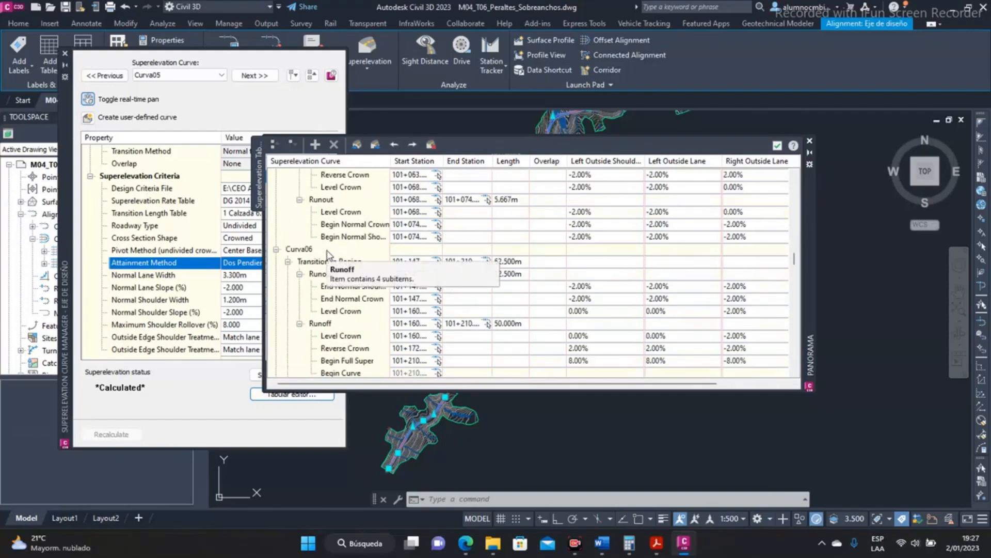
- Examine the transition in and transition out regions of Curva06, including the runout and runoff of its transition in
{"action": "left_click", "coordinate": [326, 200]}
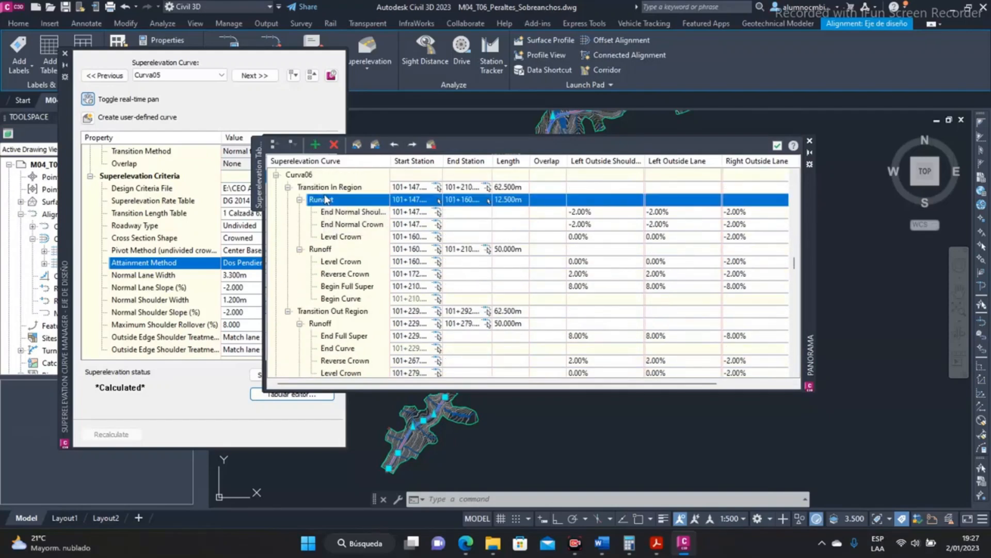
{"action": "left_click", "coordinate": [333, 187]}
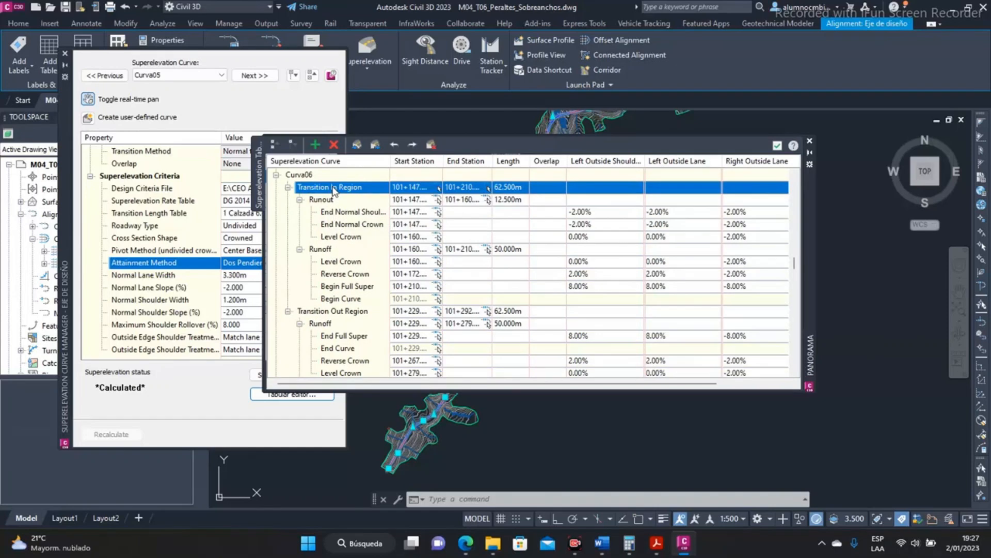
{"action": "left_click", "coordinate": [354, 313]}
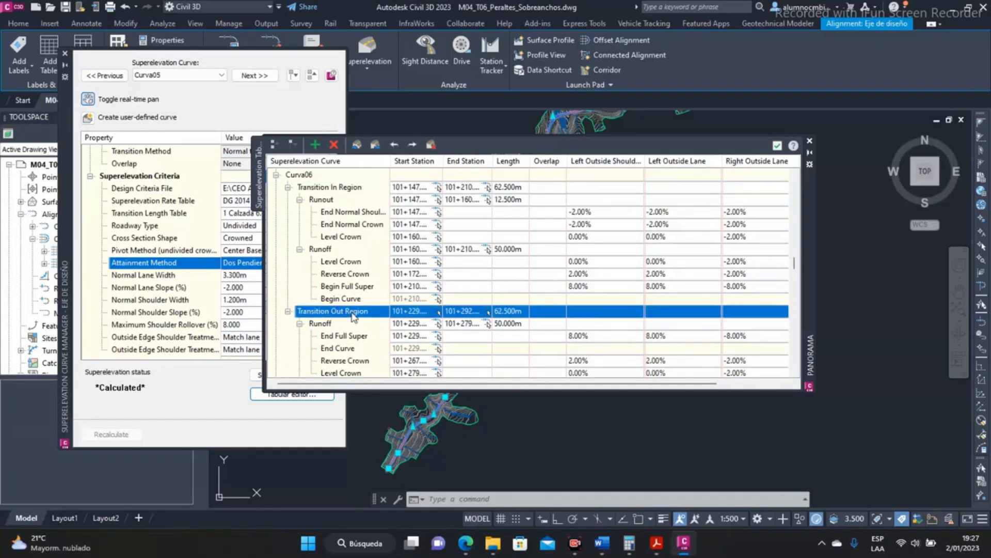
{"action": "left_click", "coordinate": [327, 202]}
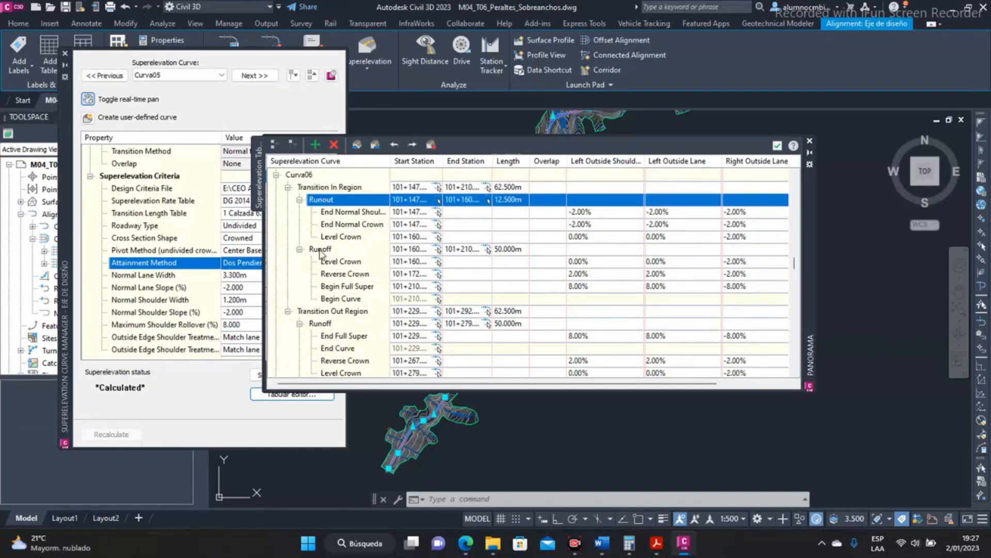
{"action": "left_click", "coordinate": [321, 250]}
{"action": "left_click", "coordinate": [331, 201]}
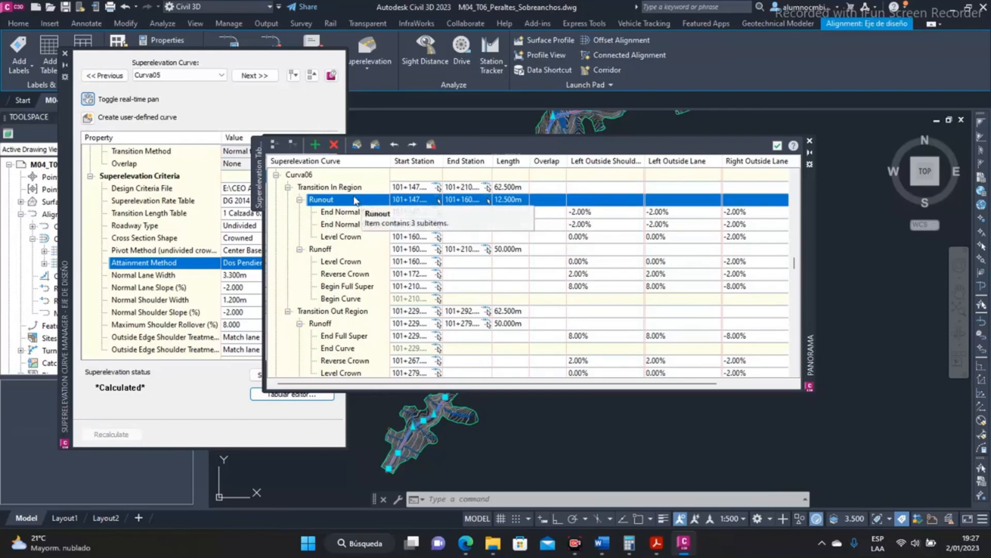
- Compare the runout and runoff of Curva06's transition in region, including their stations, lengths and lane slopes
{"action": "left_click", "coordinate": [354, 251]}
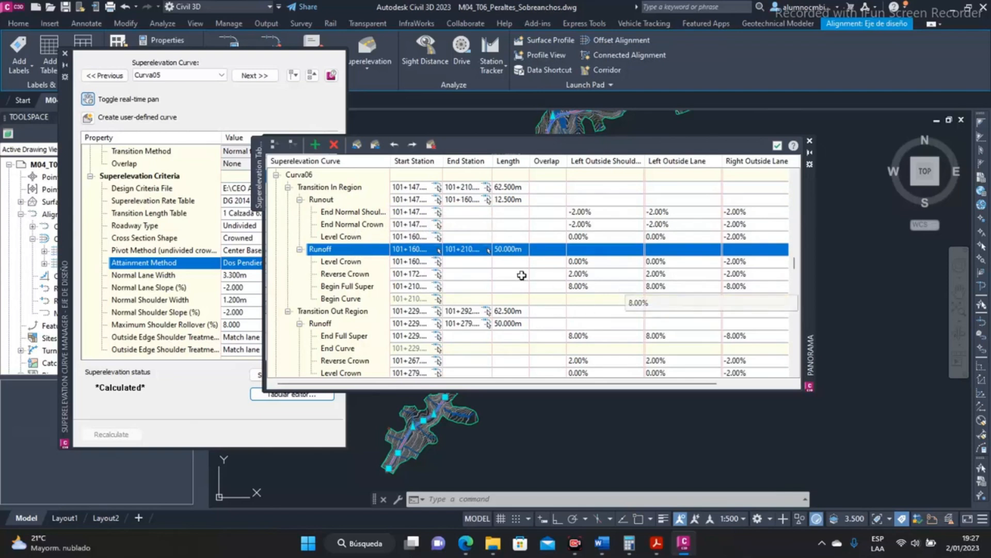
{"action": "left_click", "coordinate": [345, 200]}
{"action": "left_click", "coordinate": [330, 253]}
{"action": "left_click", "coordinate": [335, 206]}
{"action": "left_click", "coordinate": [334, 252]}
{"action": "left_click", "coordinate": [333, 201]}
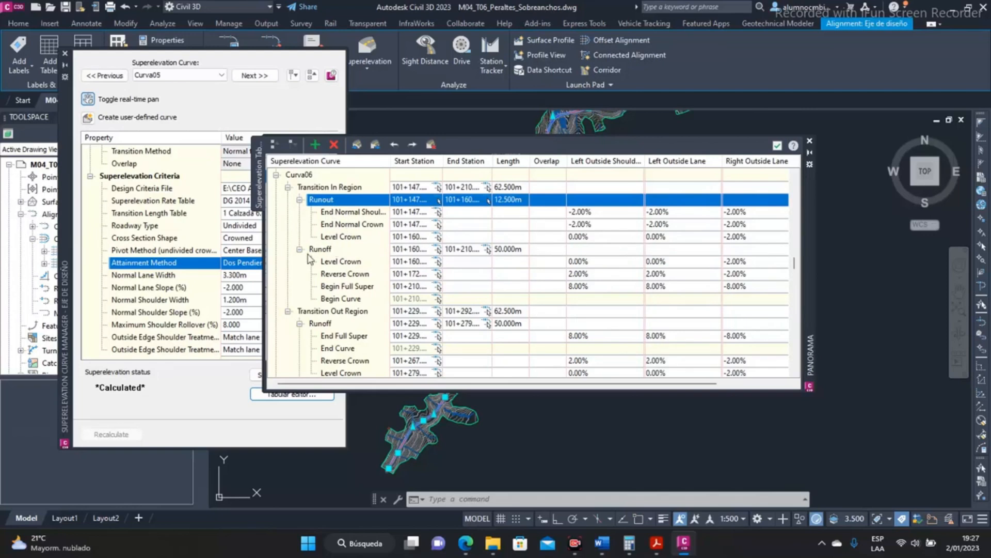
{"action": "left_click", "coordinate": [326, 251]}
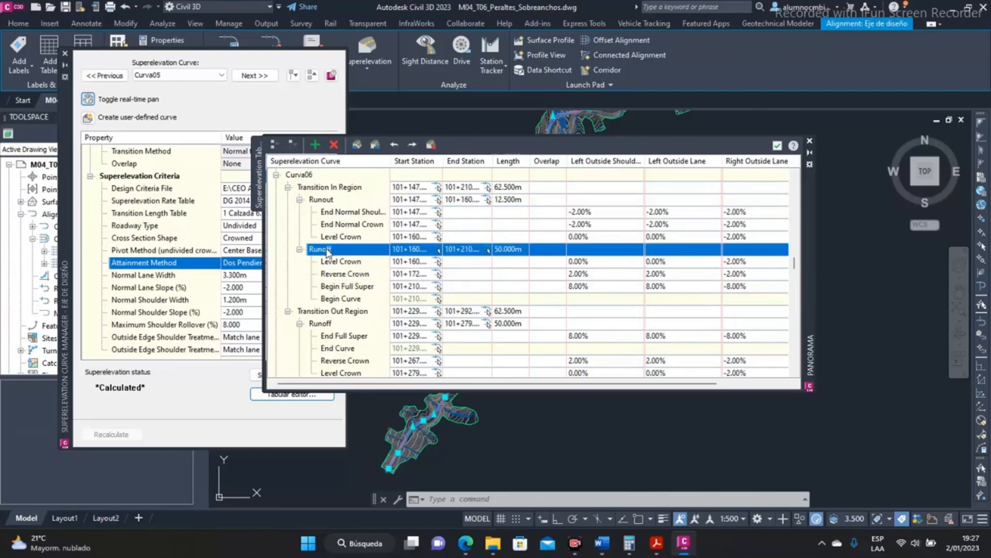
{"action": "left_click", "coordinate": [330, 202]}
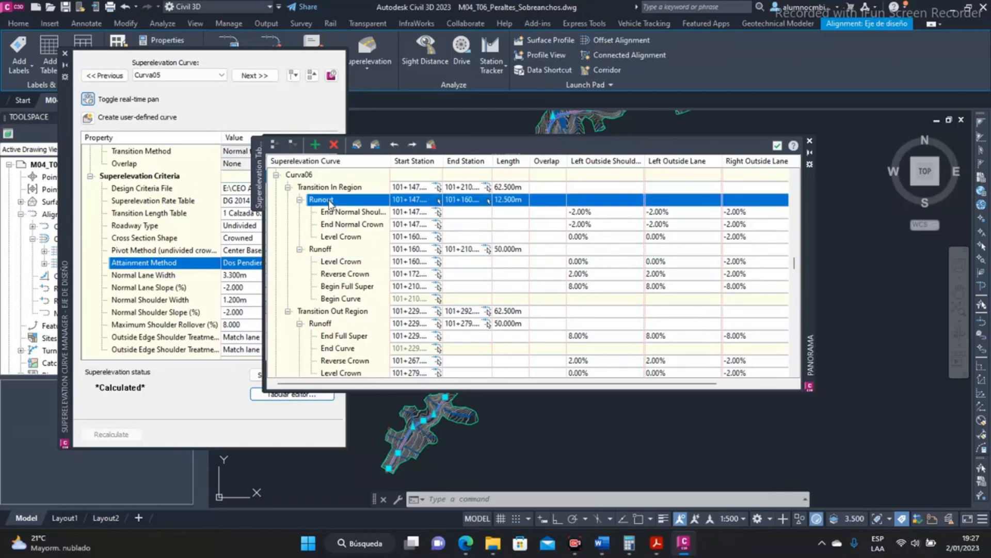
{"action": "scroll", "coordinate": [328, 206], "scroll_direction": "down", "scroll_amount": 1}
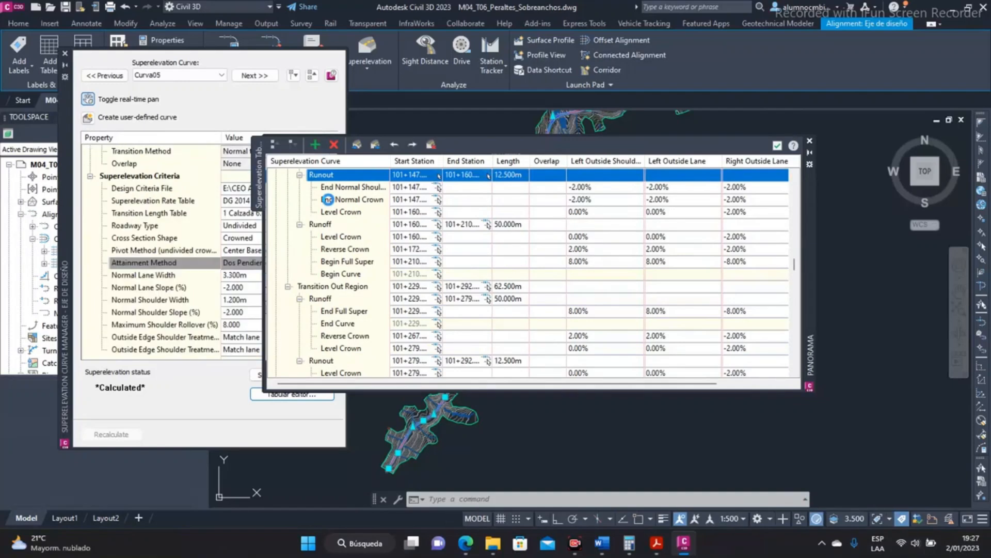
{"action": "left_click_drag", "start_coordinate": [321, 214], "coordinate": [321, 215]}
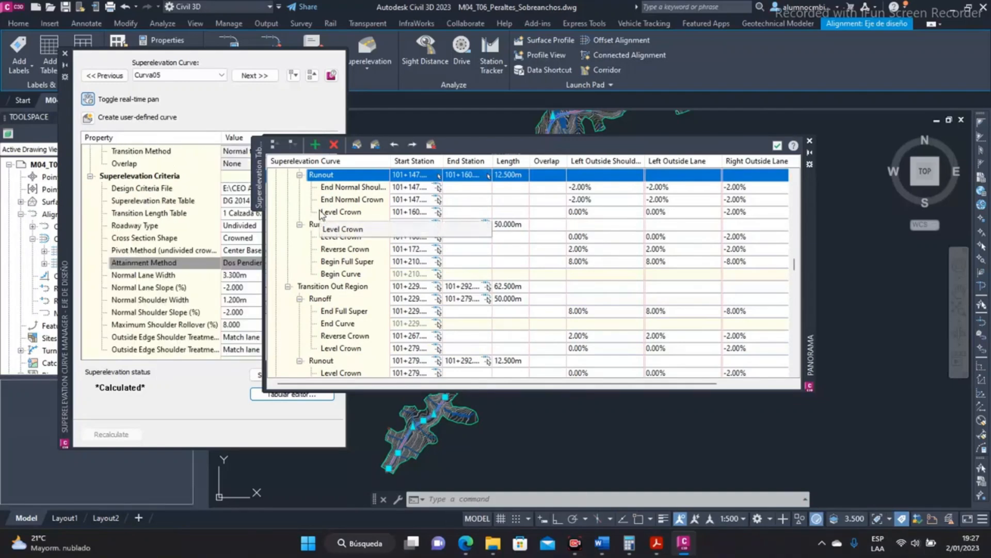
{"action": "scroll", "coordinate": [322, 215], "scroll_direction": "up", "scroll_amount": 5}
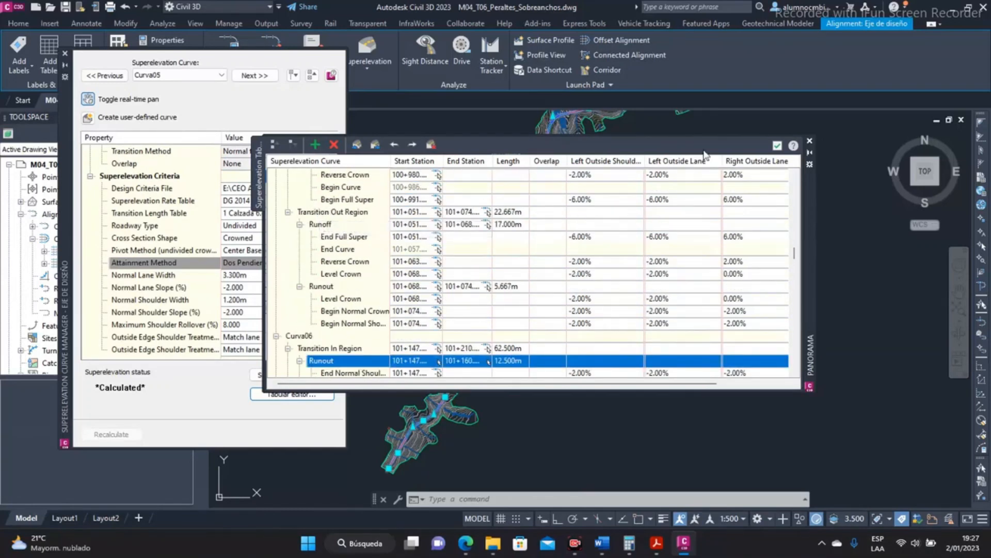
- Close the superelevation table and the superelevation curve manager
{"action": "left_click", "coordinate": [778, 146]}
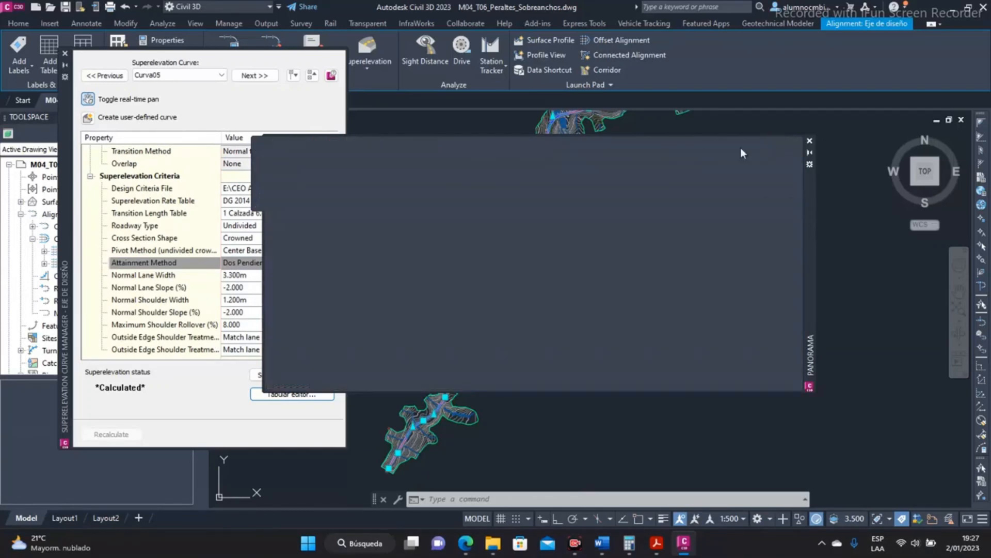
{"action": "left_click", "coordinate": [65, 54]}
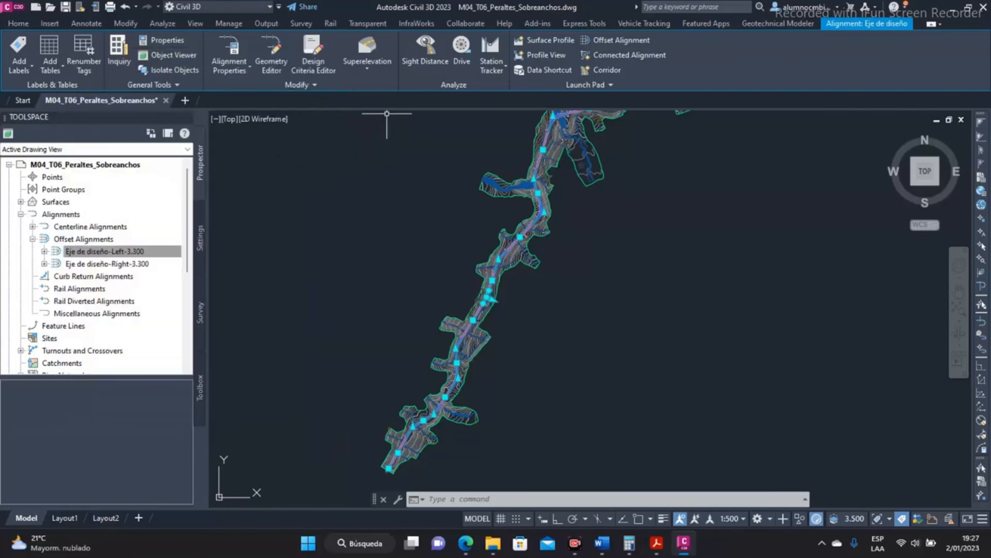
{"action": "middle_click_drag", "start_coordinate": [631, 240], "coordinate": [550, 251]}
- Start a superelevation view for the Eje de diseño alignment with the left and right outside shoulders not displayed
{"action": "left_click", "coordinate": [366, 58]}
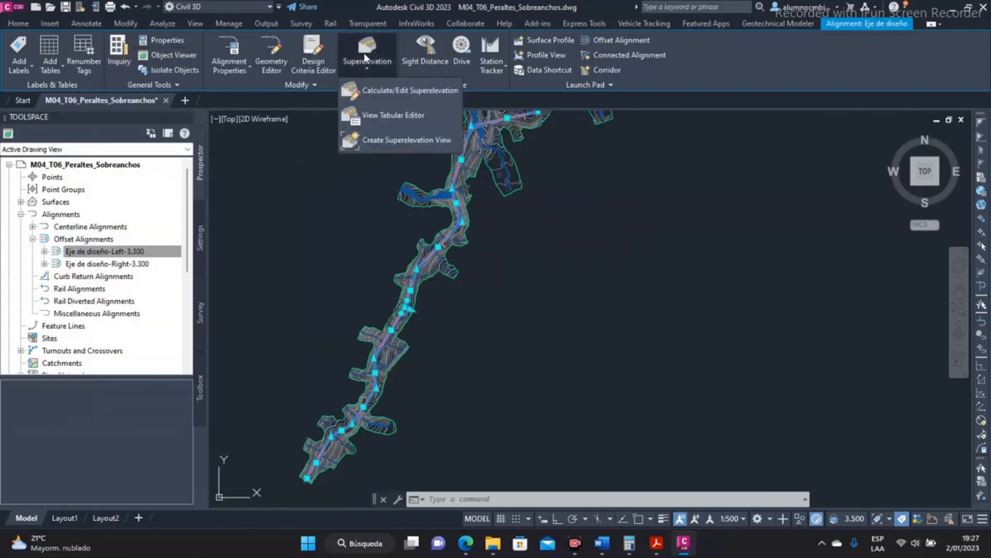
{"action": "left_click", "coordinate": [371, 141]}
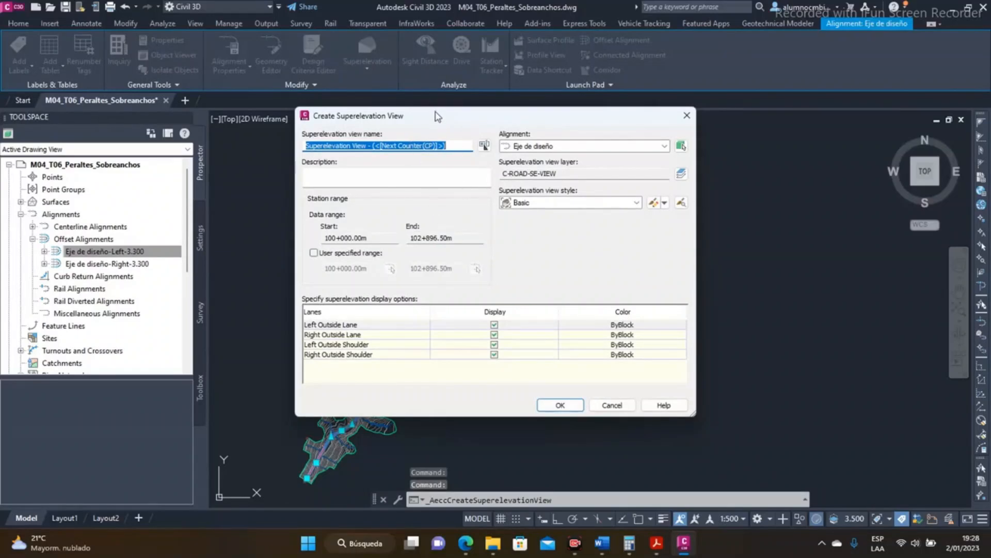
{"action": "left_click_drag", "start_coordinate": [435, 115], "coordinate": [497, 107]}
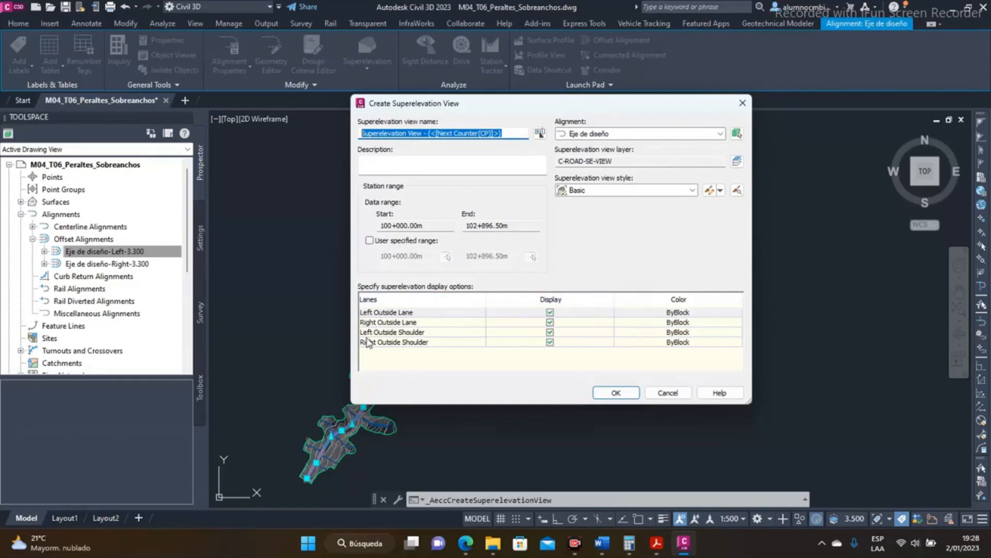
{"action": "left_click", "coordinate": [413, 335]}
{"action": "left_click", "coordinate": [550, 332]}
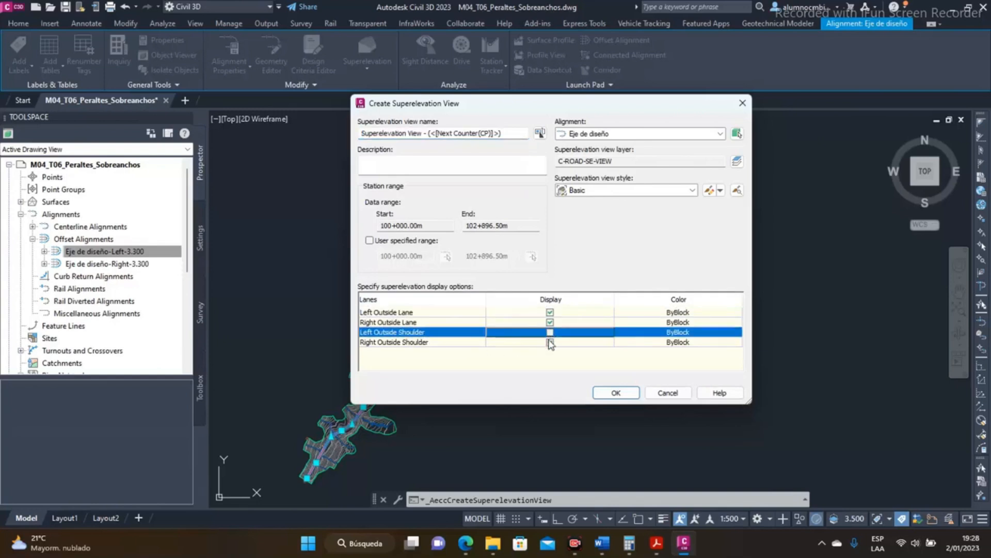
{"action": "left_click", "coordinate": [550, 342]}
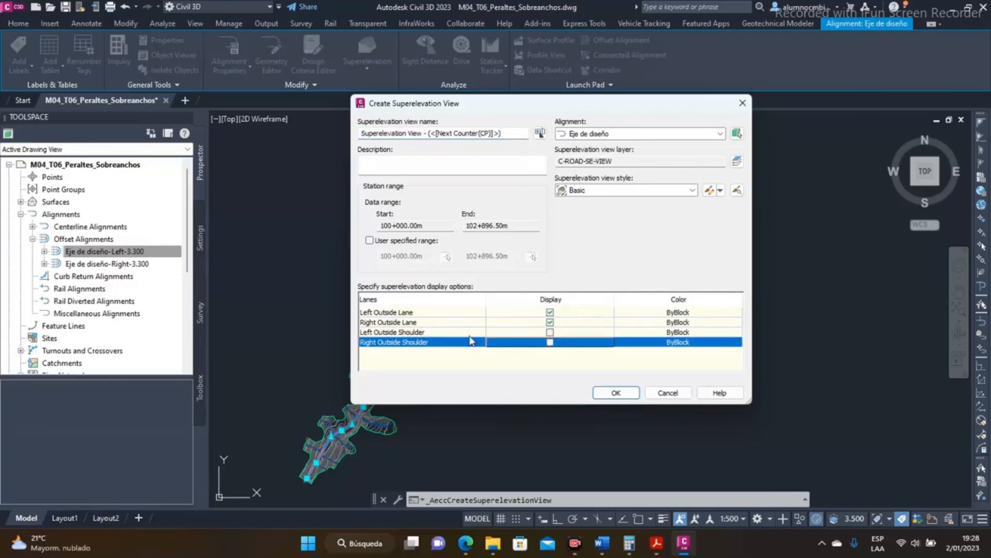
{"action": "left_click", "coordinate": [439, 332]}
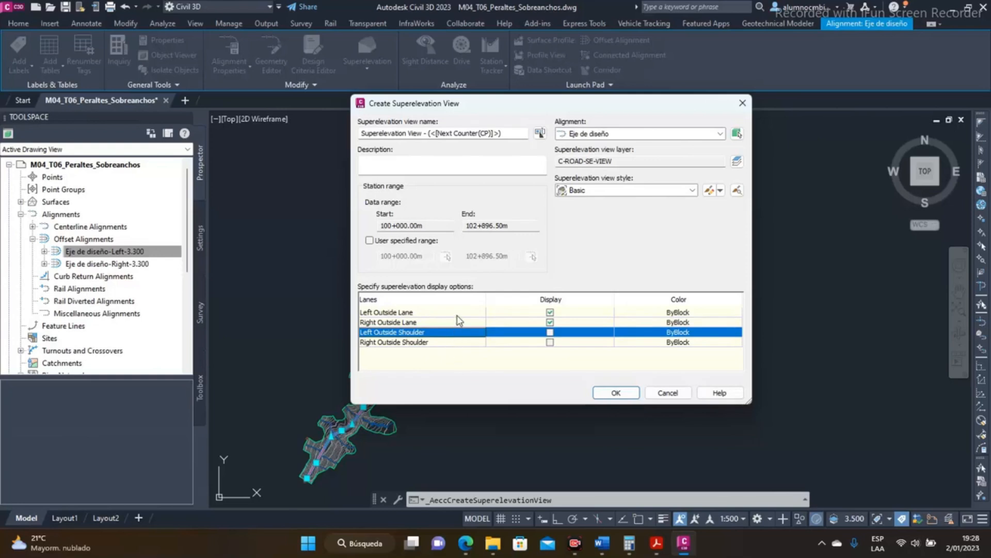
- Set the superelevation view's lane colors to yellow for Left Outside Lane and green for Right Outside Lane
{"action": "left_click", "coordinate": [461, 313]}
{"action": "left_click", "coordinate": [457, 322]}
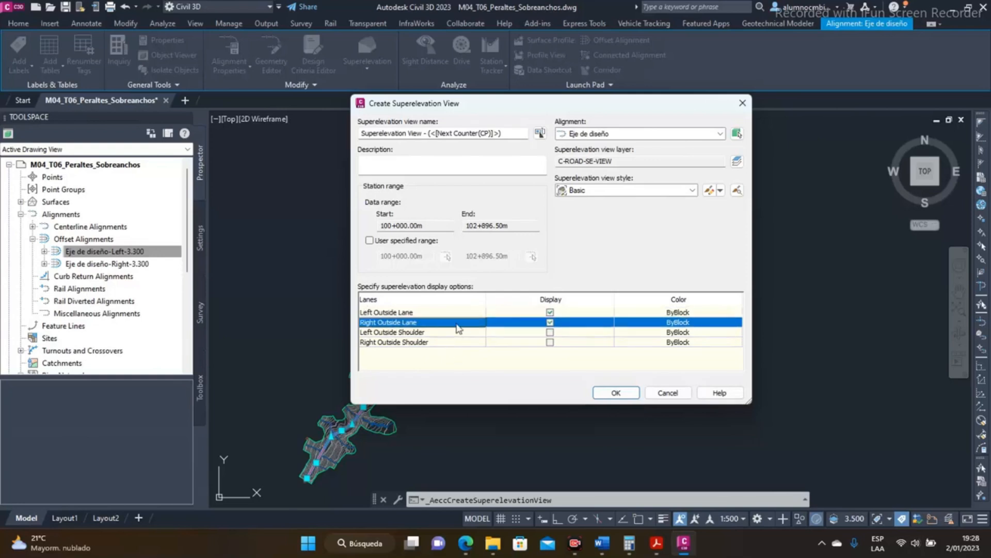
{"action": "left_click", "coordinate": [675, 313]}
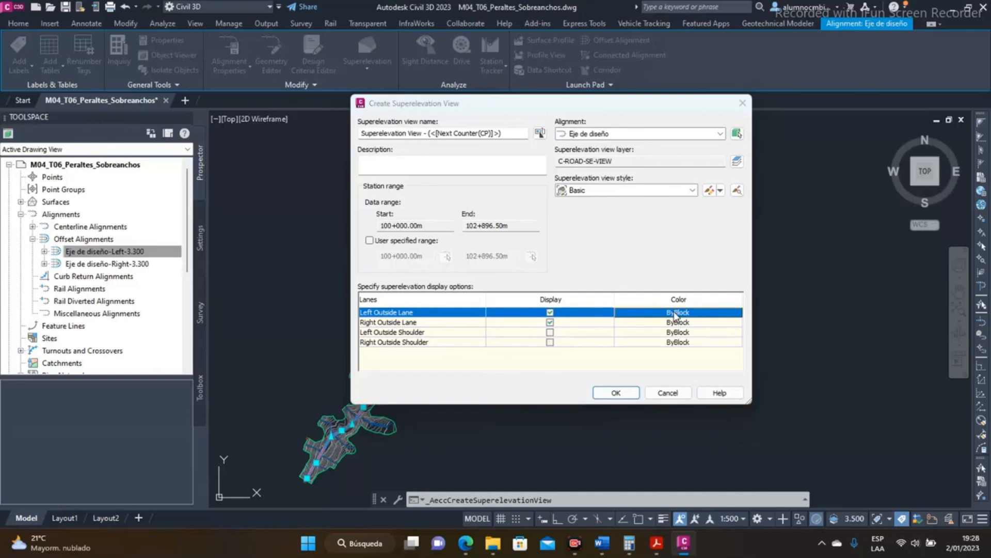
{"action": "left_click", "coordinate": [675, 313]}
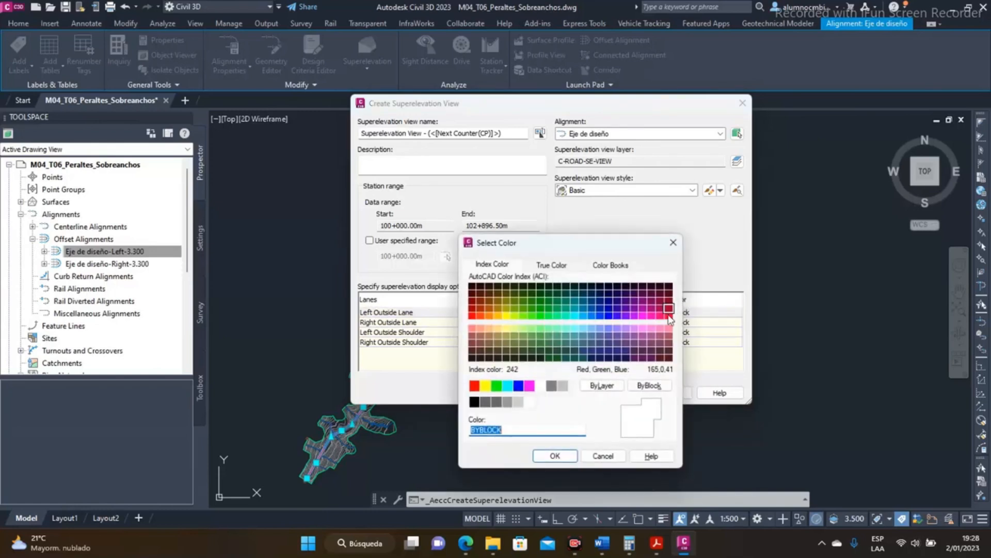
{"action": "left_click", "coordinate": [485, 386]}
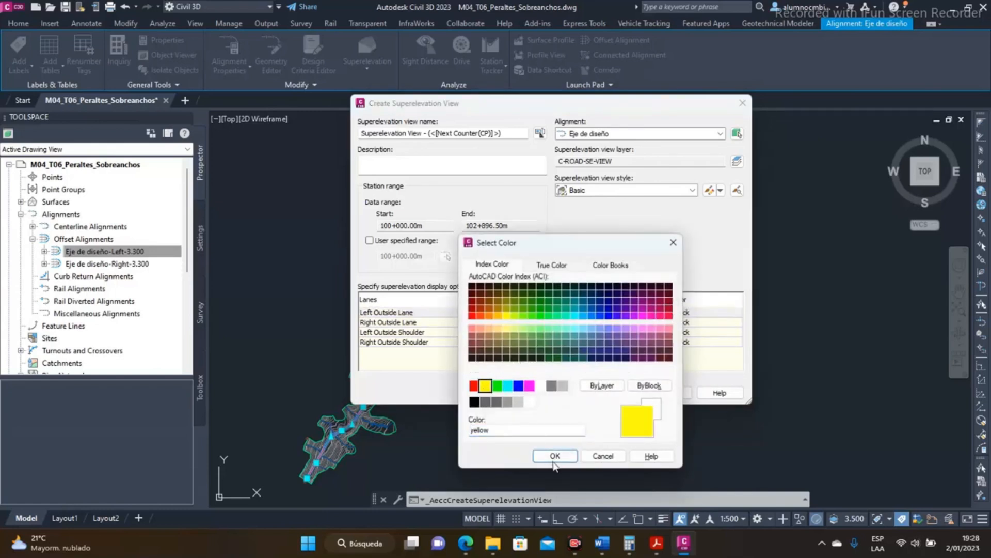
{"action": "left_click", "coordinate": [554, 456]}
{"action": "left_click", "coordinate": [674, 323]}
{"action": "left_click", "coordinate": [674, 323]}
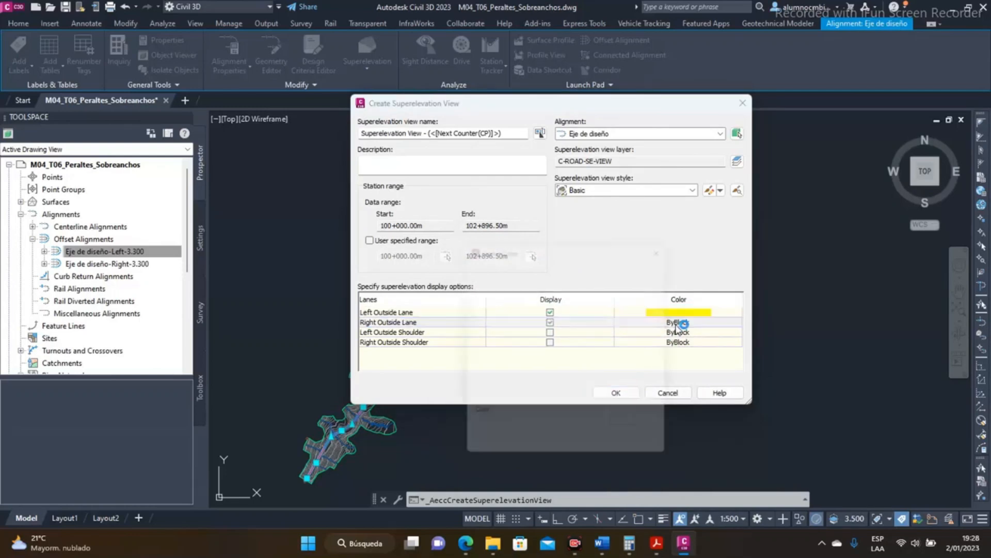
{"action": "left_click", "coordinate": [497, 387]}
{"action": "left_click", "coordinate": [555, 456]}
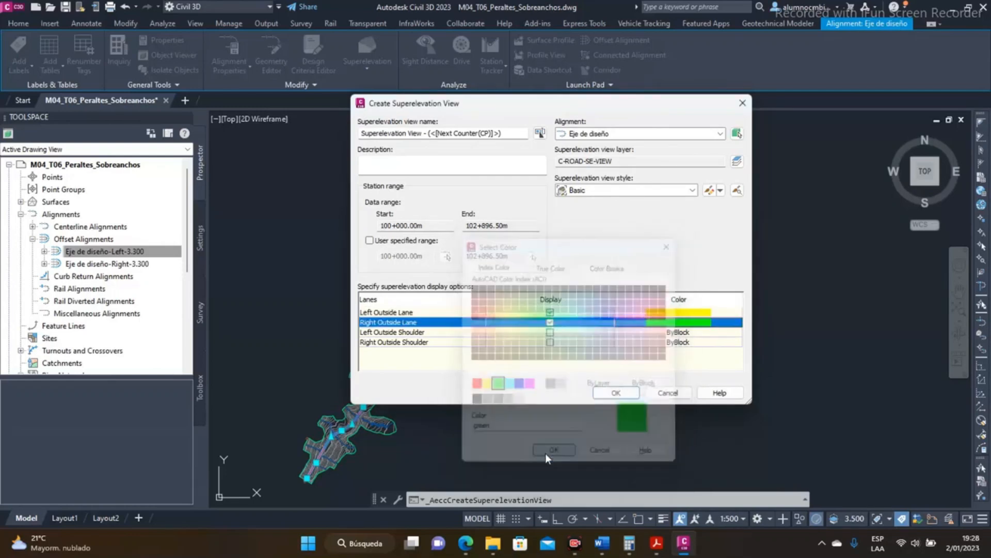
- Place the superelevation view in the empty area east of the alignment's southern end and regenerate the drawing
{"action": "left_click", "coordinate": [595, 394]}
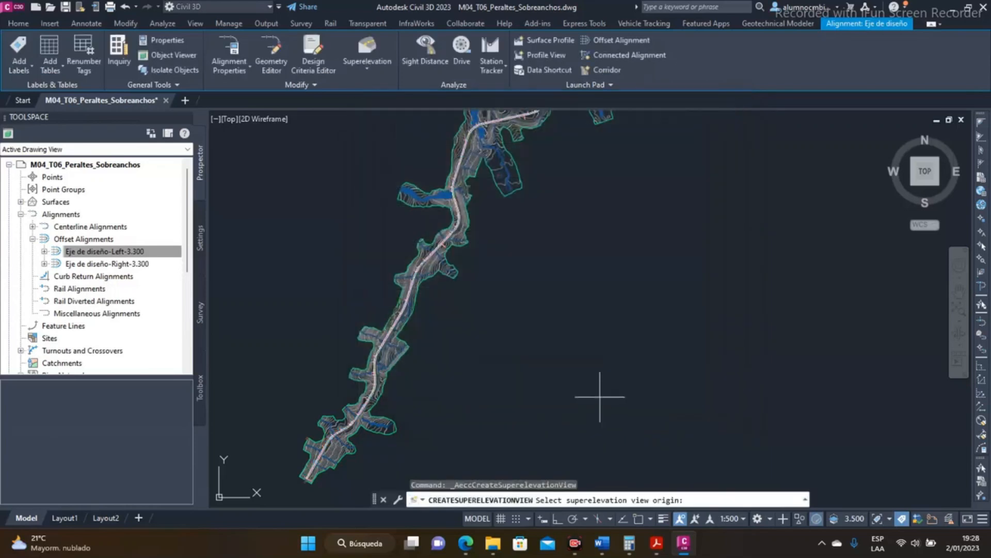
{"action": "left_click", "coordinate": [554, 414]}
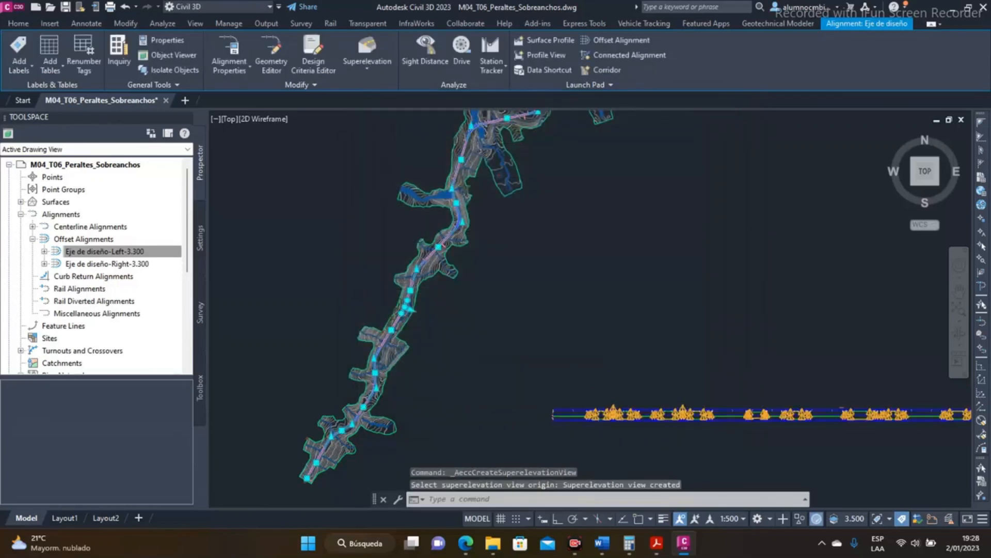
{"action": "scroll", "coordinate": [591, 351], "scroll_direction": "up", "scroll_amount": 5}
{"action": "middle_click_drag", "start_coordinate": [598, 347], "coordinate": [585, 331]}
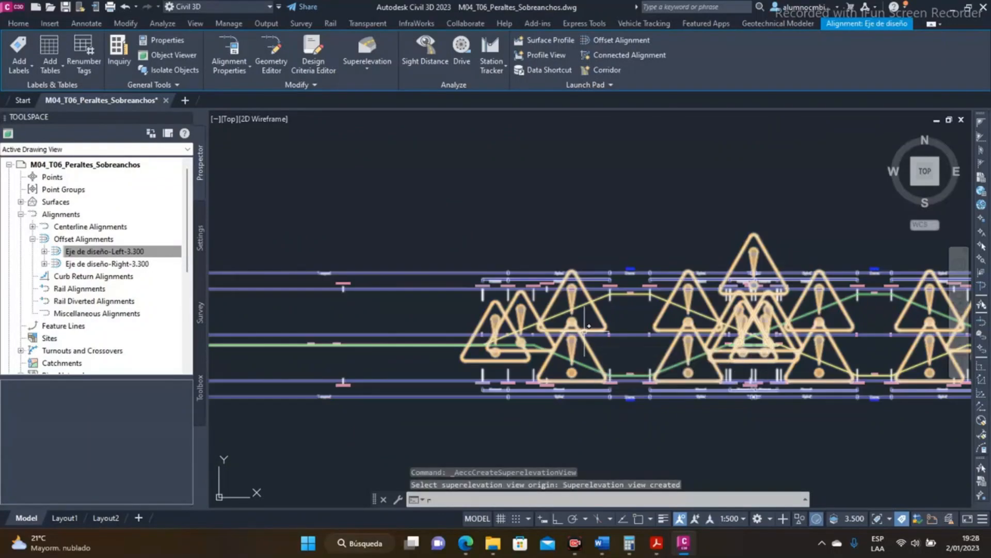
{"action": "type", "text": "re"}
{"action": "key", "text": "Return"}
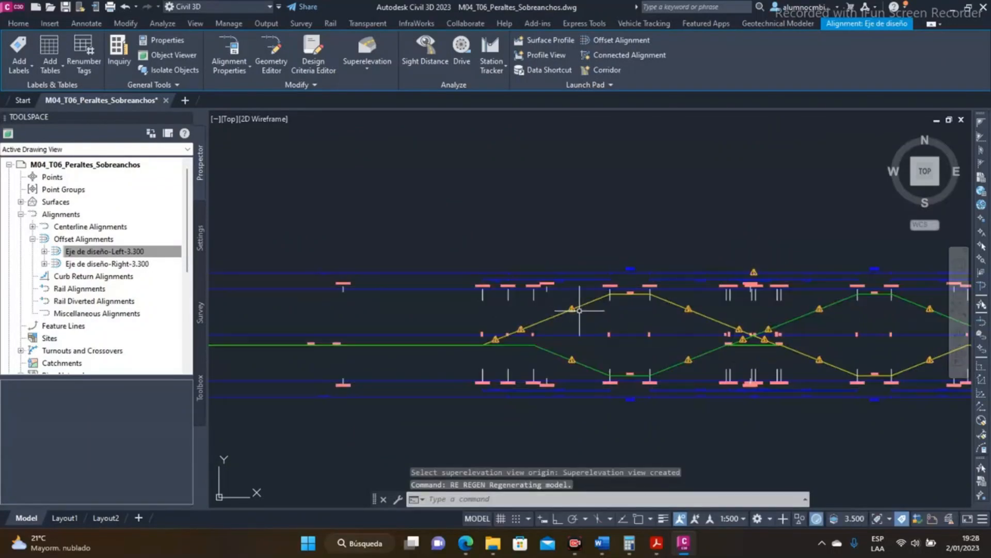
- Examine the superelevation diagram from its start through the first curves, including both lane lines and their transitions
{"action": "middle_click_drag", "start_coordinate": [383, 340], "coordinate": [731, 333]}
{"action": "middle_click_drag", "start_coordinate": [655, 339], "coordinate": [330, 354]}
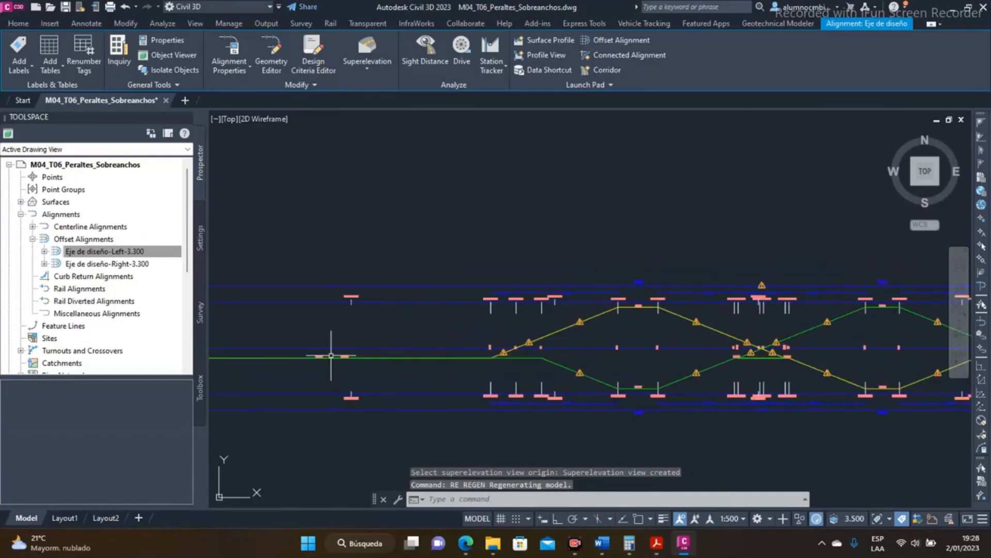
{"action": "scroll", "coordinate": [628, 310], "scroll_direction": "up", "scroll_amount": 2}
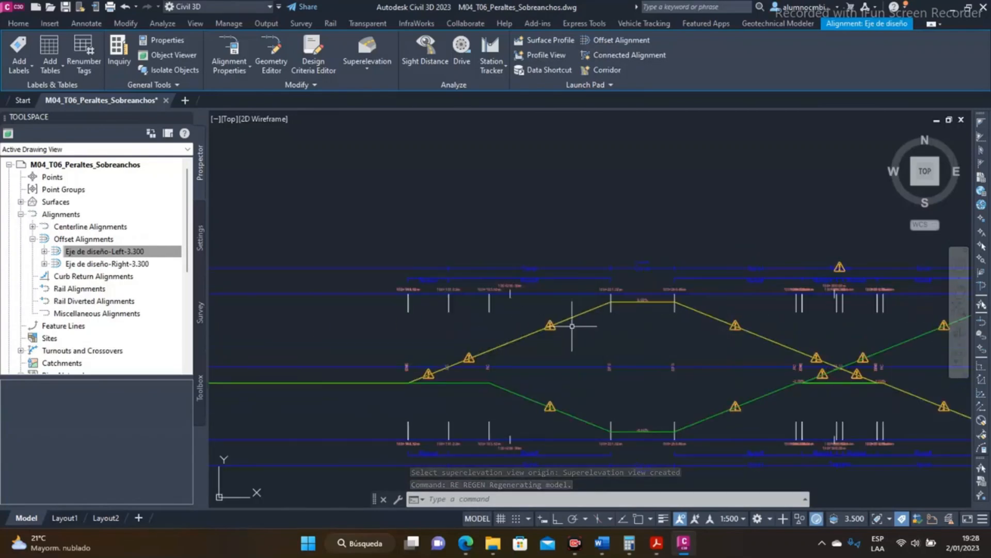
{"action": "scroll", "coordinate": [599, 304], "scroll_direction": "down", "scroll_amount": 5}
{"action": "scroll", "coordinate": [599, 304], "scroll_direction": "up", "scroll_amount": 3}
{"action": "scroll", "coordinate": [599, 305], "scroll_direction": "down", "scroll_amount": 3}
{"action": "scroll", "coordinate": [598, 306], "scroll_direction": "down", "scroll_amount": 6}
{"action": "scroll", "coordinate": [592, 311], "scroll_direction": "up", "scroll_amount": 4}
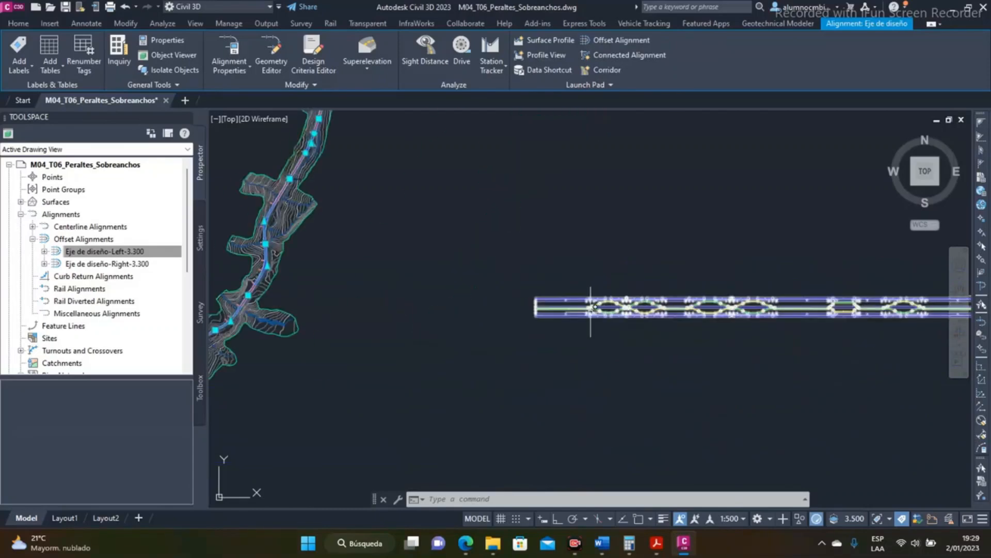
{"action": "middle_click_drag", "start_coordinate": [547, 316], "coordinate": [658, 321]}
{"action": "scroll", "coordinate": [755, 300], "scroll_direction": "up", "scroll_amount": 8}
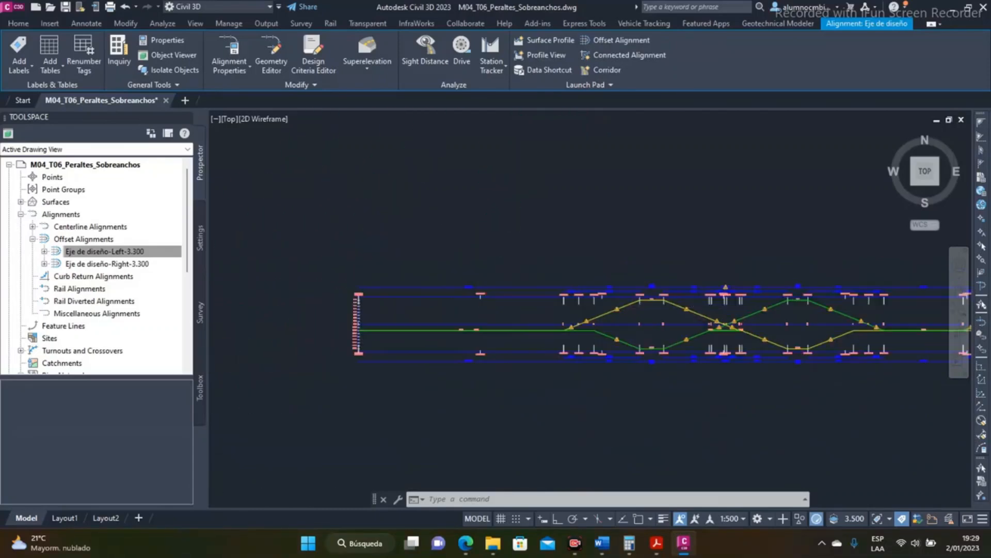
{"action": "scroll", "coordinate": [638, 296], "scroll_direction": "down", "scroll_amount": 4}
{"action": "middle_click_drag", "start_coordinate": [592, 297], "coordinate": [665, 305]}
- Review the stations and lane display settings in the superelevation view's properties, then close them without changes
{"action": "left_click", "coordinate": [677, 303]}
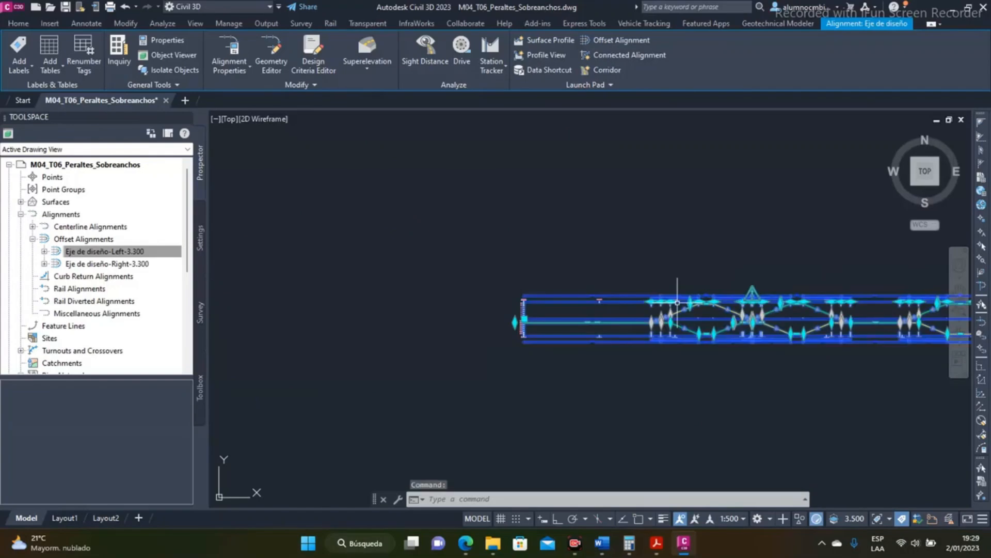
{"action": "right_click", "coordinate": [518, 231]}
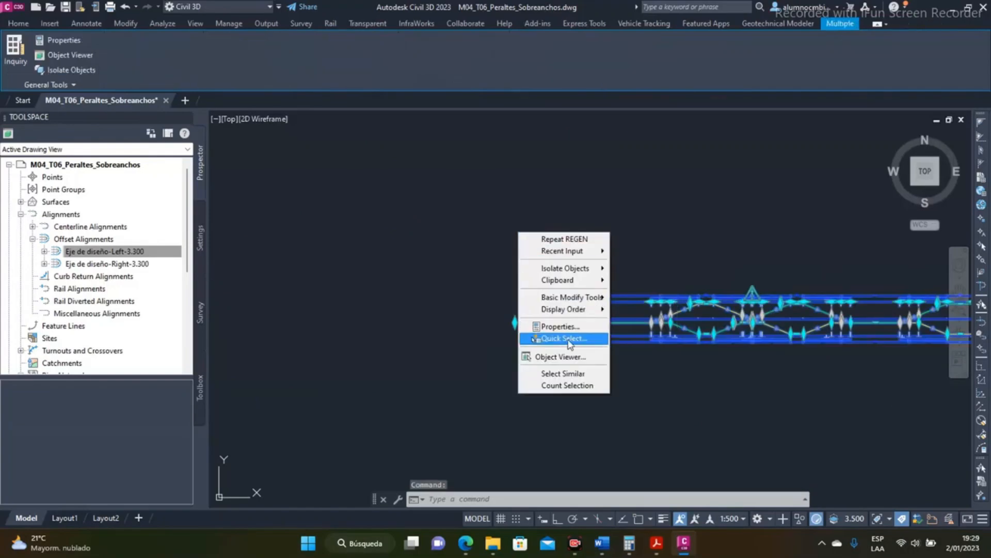
{"action": "key", "text": "Escape"}
{"action": "key", "text": "Escape"}
{"action": "right_click", "coordinate": [512, 248]}
{"action": "left_click", "coordinate": [557, 371]}
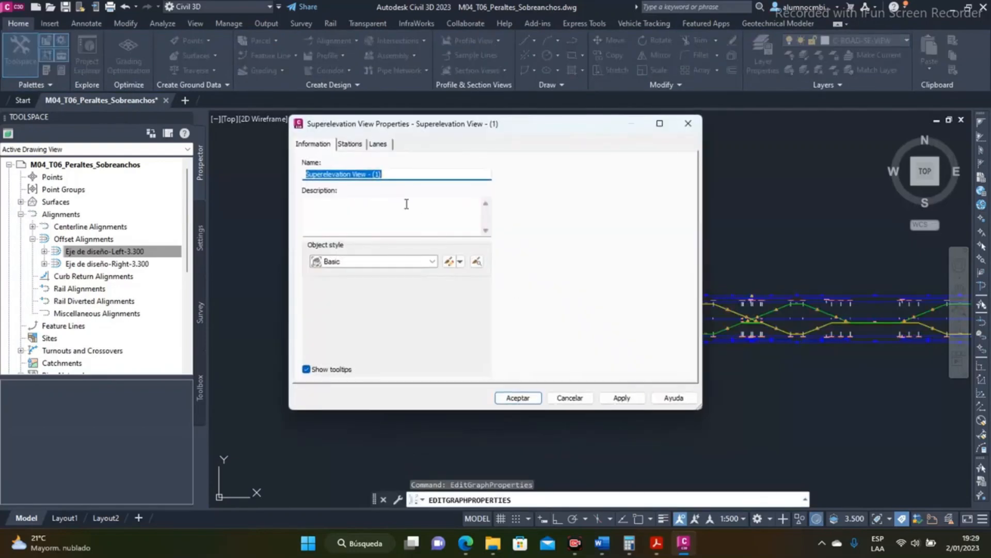
{"action": "left_click", "coordinate": [349, 144]}
{"action": "left_click", "coordinate": [378, 144]}
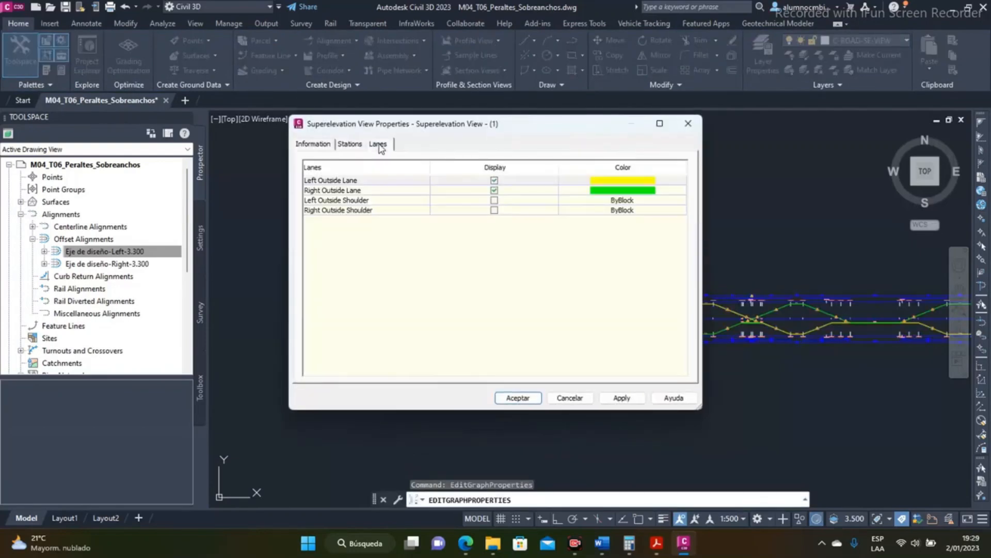
{"action": "left_click", "coordinate": [350, 181]}
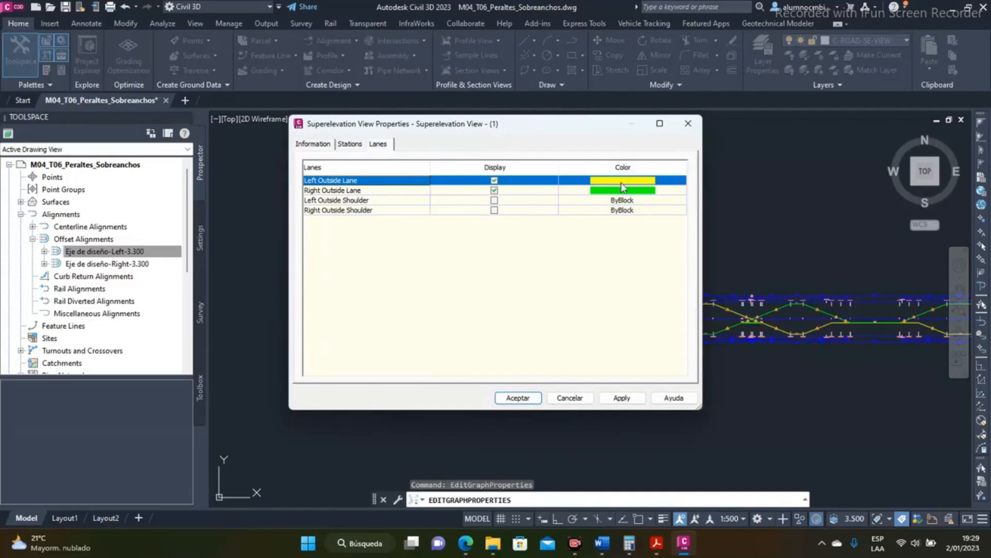
{"action": "left_click", "coordinate": [688, 124]}
{"action": "scroll", "coordinate": [721, 266], "scroll_direction": "up", "scroll_amount": 5}
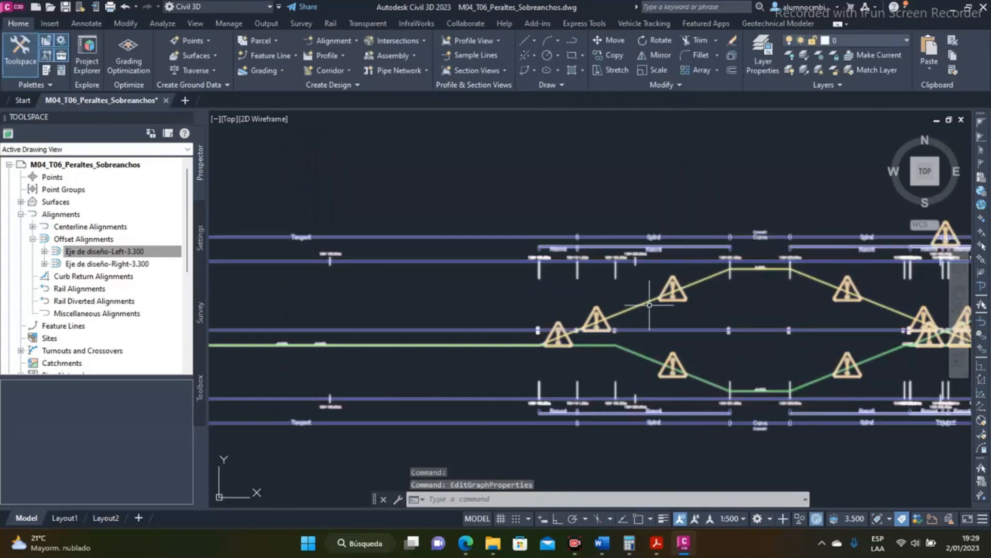
- Examine the superelevation diagram's slope scale at its start and the lane transitions through the first curve
{"action": "scroll", "coordinate": [650, 305], "scroll_direction": "up", "scroll_amount": 6}
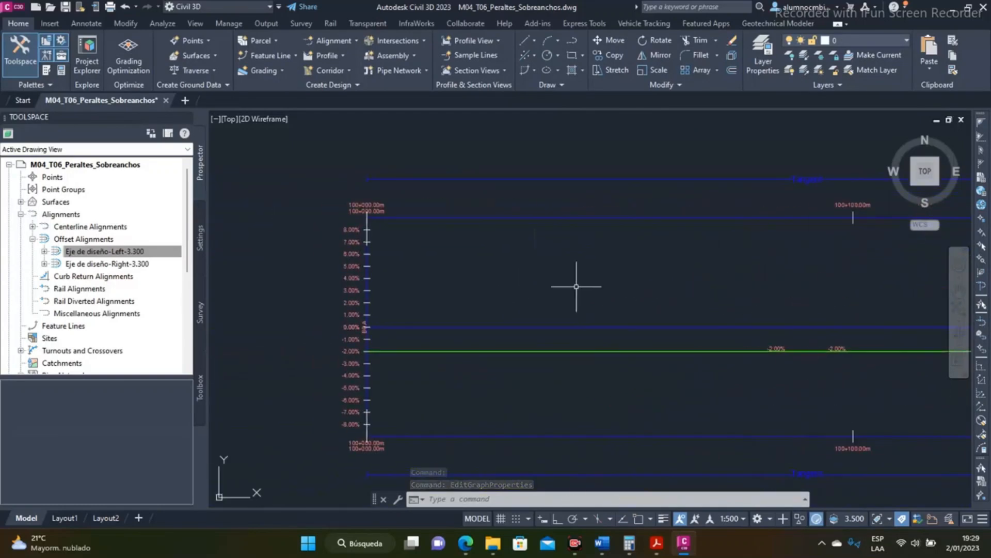
{"action": "scroll", "coordinate": [387, 265], "scroll_direction": "down", "scroll_amount": 5}
{"action": "middle_click_drag", "start_coordinate": [743, 263], "coordinate": [529, 297]}
{"action": "scroll", "coordinate": [530, 296], "scroll_direction": "up", "scroll_amount": 2}
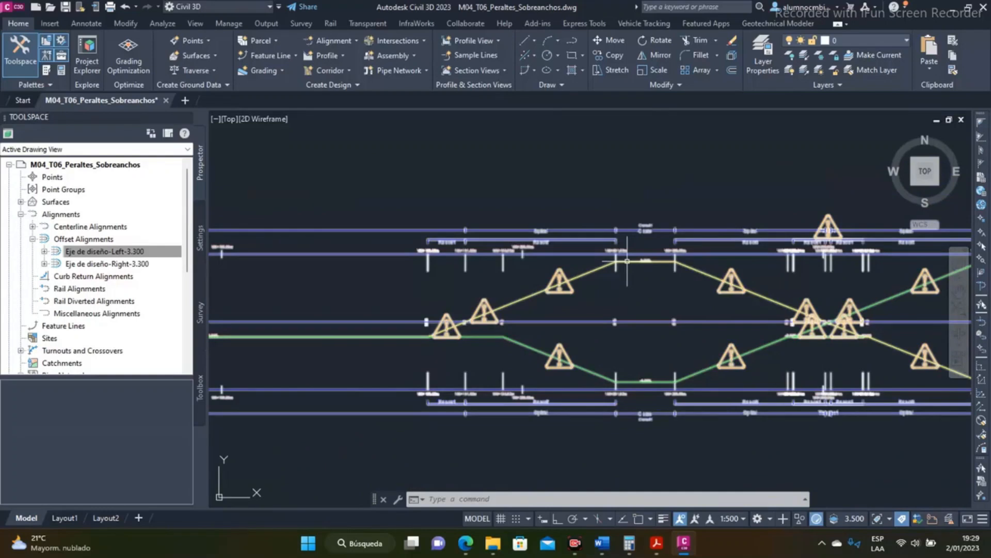
{"action": "mouse_move", "coordinate": [627, 261]}
{"action": "middle_click_drag", "start_coordinate": [485, 338], "coordinate": [580, 281]}
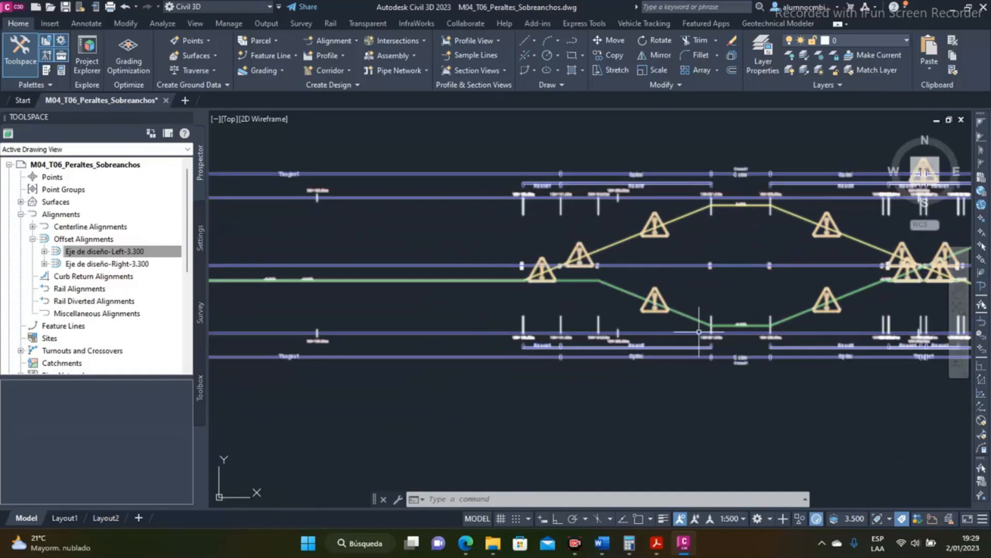
{"action": "middle_click_drag", "start_coordinate": [713, 323], "coordinate": [539, 345]}
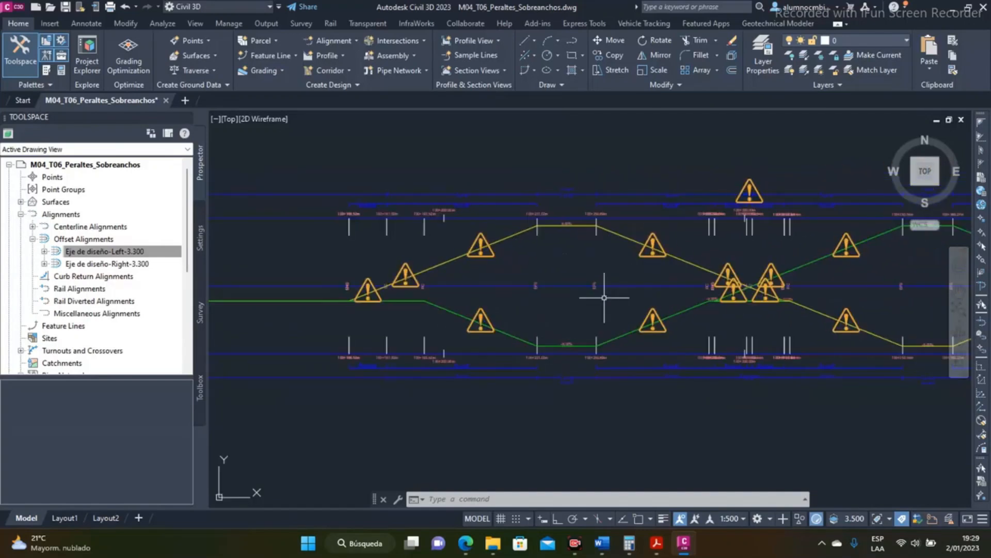
- Trace the lane slopes from the diagram's starting station up to the second curve and the tangent beyond it
{"action": "scroll", "coordinate": [604, 297], "scroll_direction": "down", "scroll_amount": 4}
{"action": "middle_click_drag", "start_coordinate": [603, 294], "coordinate": [761, 307]}
{"action": "scroll", "coordinate": [473, 304], "scroll_direction": "up", "scroll_amount": 5}
{"action": "scroll", "coordinate": [445, 336], "scroll_direction": "down", "scroll_amount": 4}
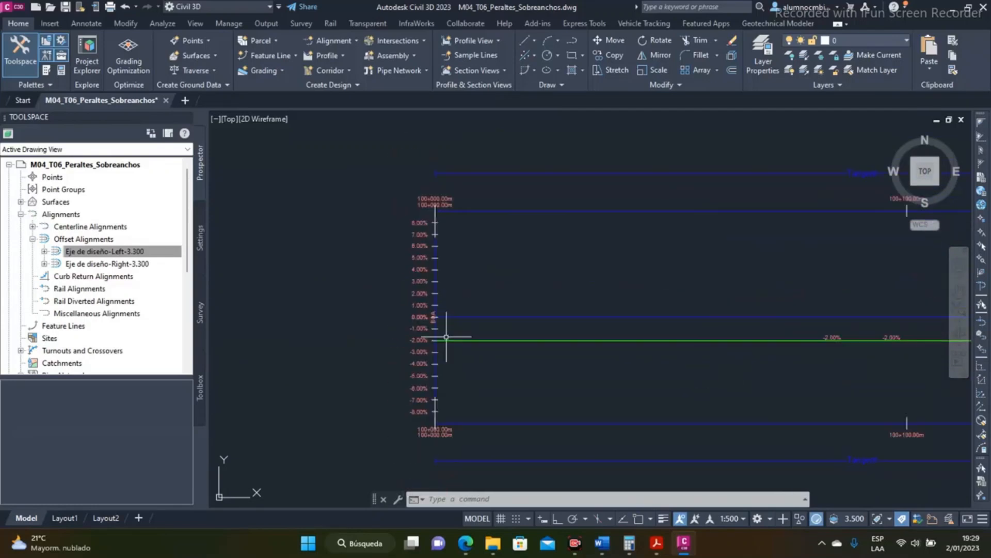
{"action": "scroll", "coordinate": [581, 353], "scroll_direction": "up", "scroll_amount": 4}
{"action": "scroll", "coordinate": [537, 274], "scroll_direction": "down", "scroll_amount": 4}
{"action": "middle_click_drag", "start_coordinate": [574, 266], "coordinate": [489, 261]}
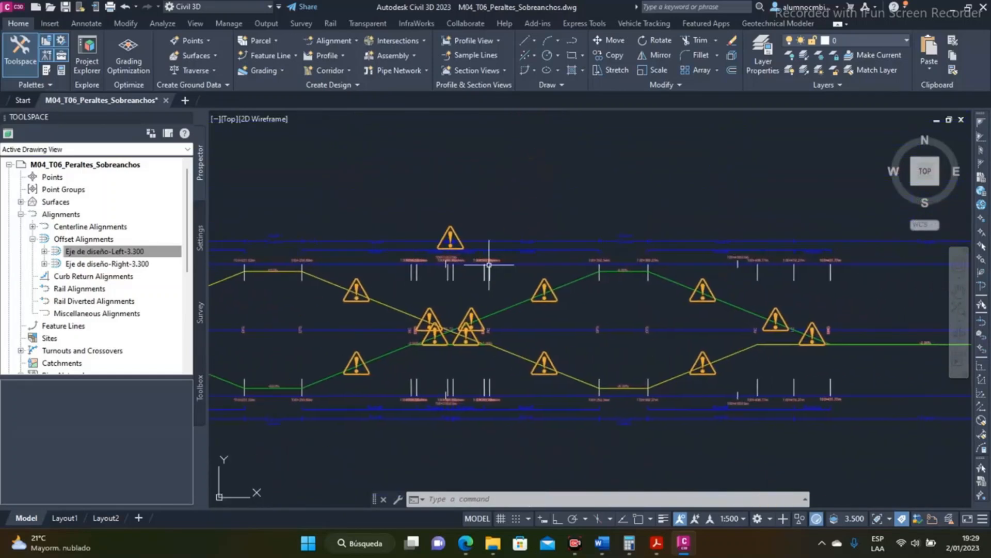
- Select the superelevation view and inspect the warning markers and critical stations between the first curve and Curve02
{"action": "scroll", "coordinate": [436, 223], "scroll_direction": "up", "scroll_amount": 1}
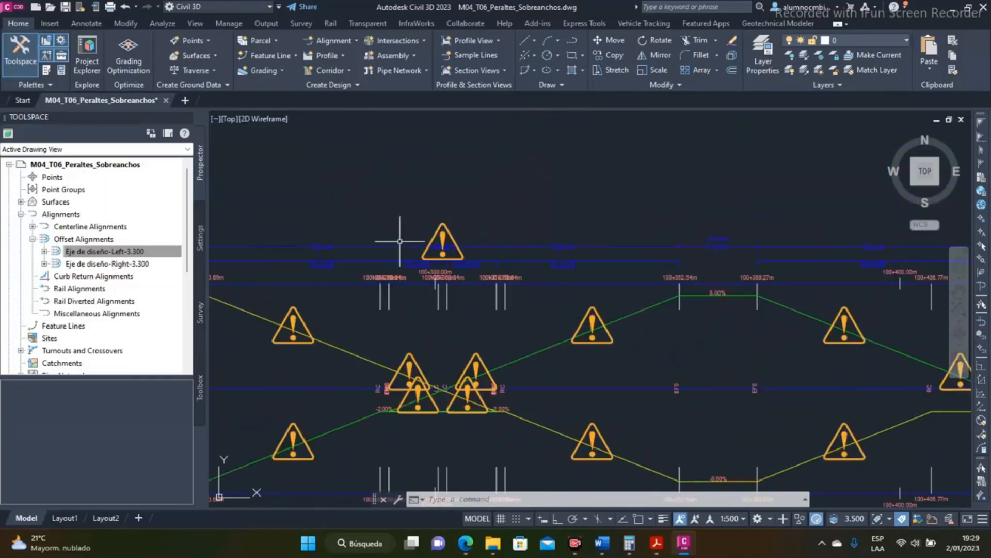
{"action": "scroll", "coordinate": [445, 233], "scroll_direction": "up", "scroll_amount": 1}
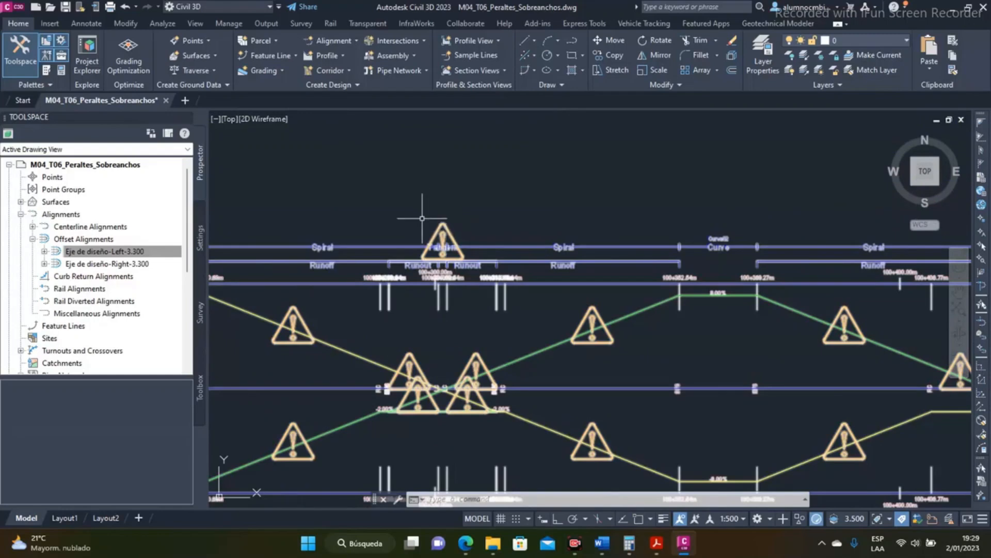
{"action": "left_click", "coordinate": [453, 233]}
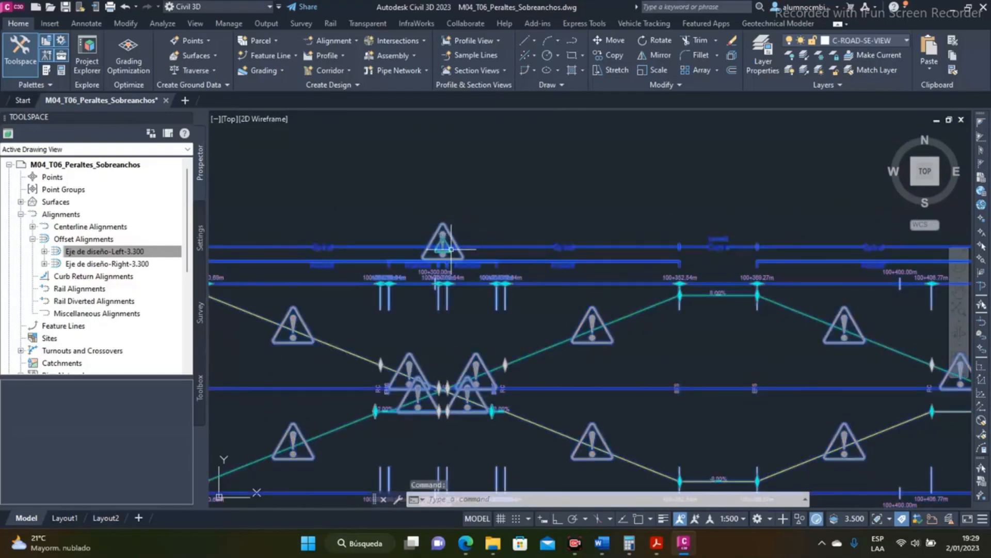
{"action": "scroll", "coordinate": [465, 394], "scroll_direction": "up", "scroll_amount": 3}
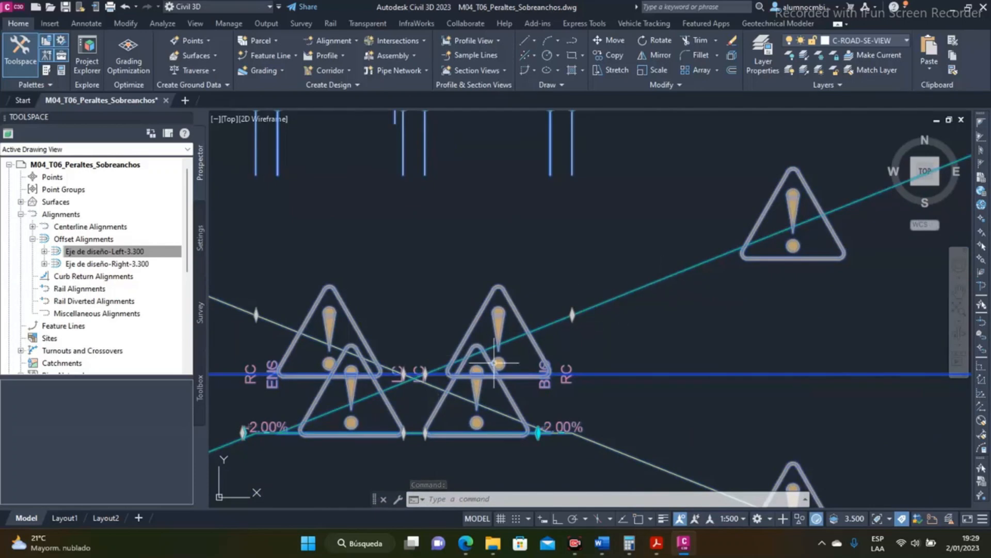
{"action": "scroll", "coordinate": [467, 346], "scroll_direction": "down", "scroll_amount": 3}
{"action": "middle_click_drag", "start_coordinate": [449, 332], "coordinate": [613, 290]}
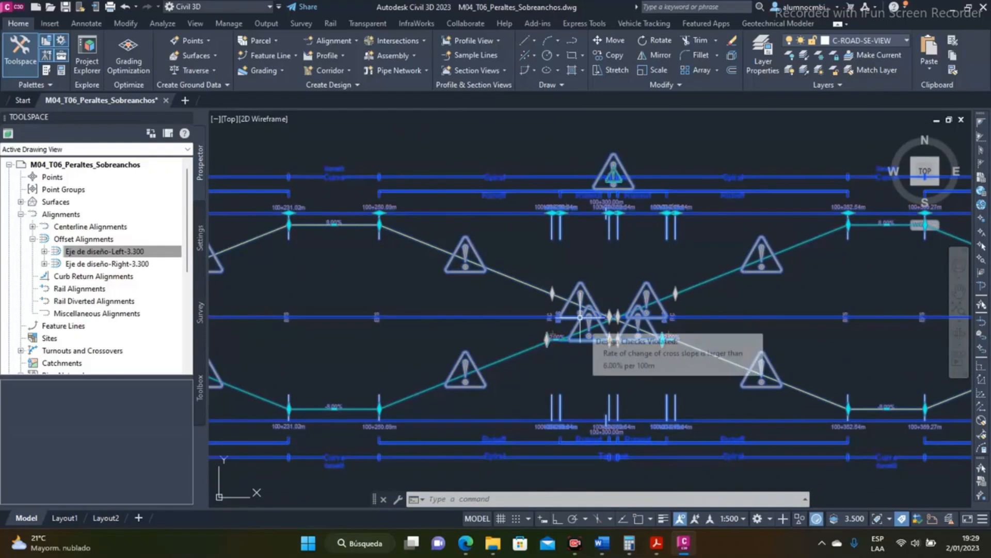
{"action": "scroll", "coordinate": [328, 161], "scroll_direction": "up", "scroll_amount": 5}
{"action": "scroll", "coordinate": [333, 168], "scroll_direction": "down", "scroll_amount": 3}
{"action": "scroll", "coordinate": [542, 292], "scroll_direction": "down", "scroll_amount": 4}
{"action": "scroll", "coordinate": [576, 150], "scroll_direction": "up", "scroll_amount": 6}
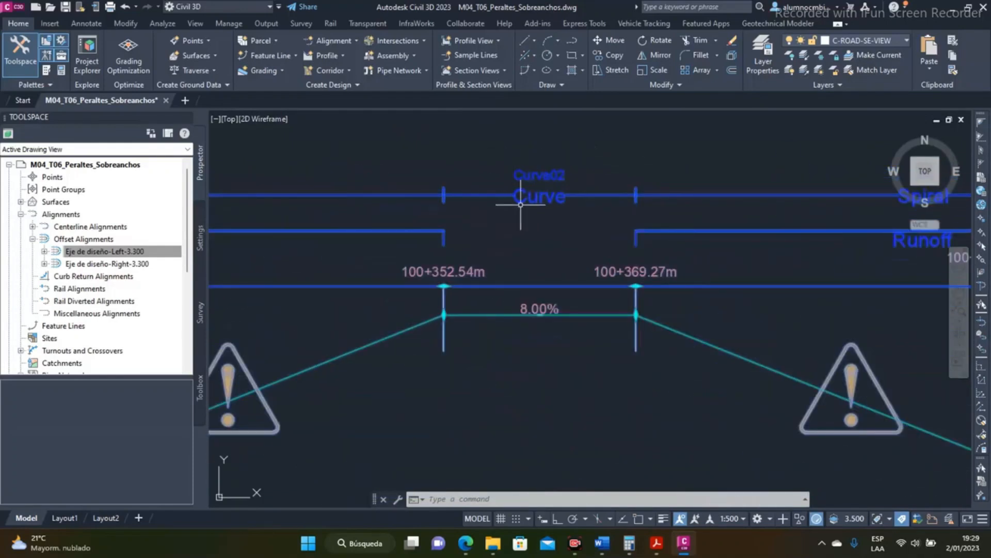
- Automatically resolve the superelevation overlap on the tangent near station 100+300, between the first two curves
{"action": "scroll", "coordinate": [538, 207], "scroll_direction": "down", "scroll_amount": 4}
{"action": "scroll", "coordinate": [578, 237], "scroll_direction": "up", "scroll_amount": 5}
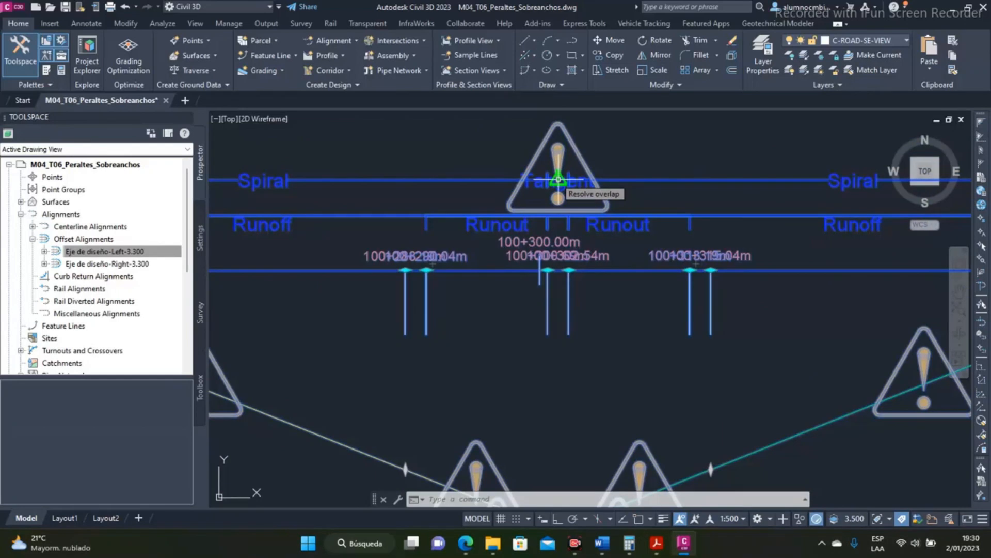
{"action": "left_click", "coordinate": [558, 180]}
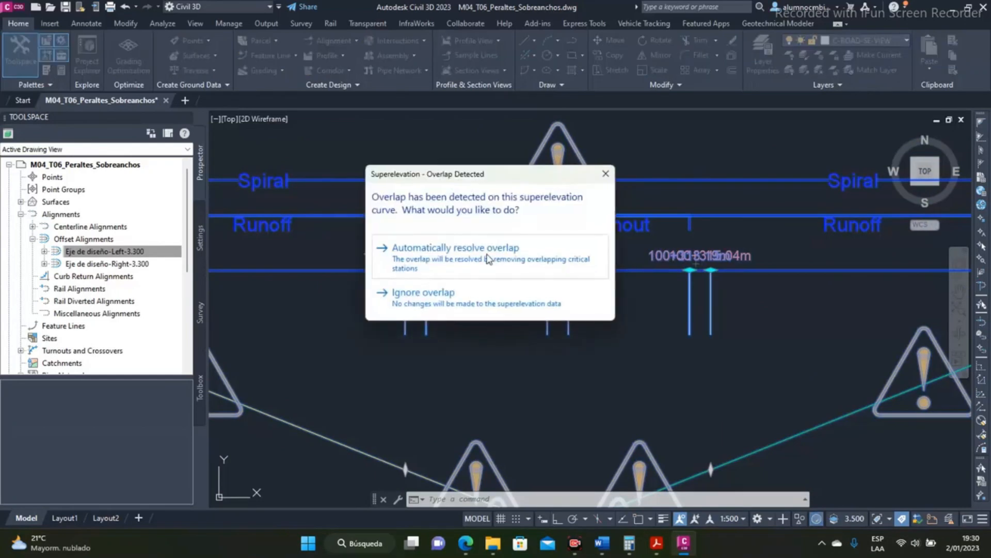
{"action": "left_click", "coordinate": [485, 258]}
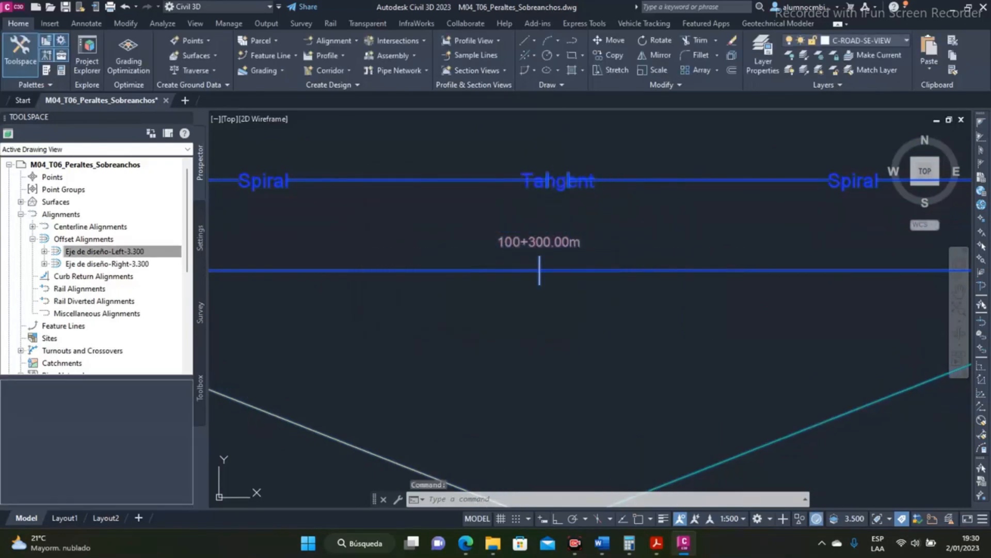
- Locate the next overlap warning farther along the superelevation diagram and resolve it automatically
{"action": "scroll", "coordinate": [568, 242], "scroll_direction": "down", "scroll_amount": 3}
{"action": "scroll", "coordinate": [454, 268], "scroll_direction": "down", "scroll_amount": 3}
{"action": "scroll", "coordinate": [477, 265], "scroll_direction": "up", "scroll_amount": 3}
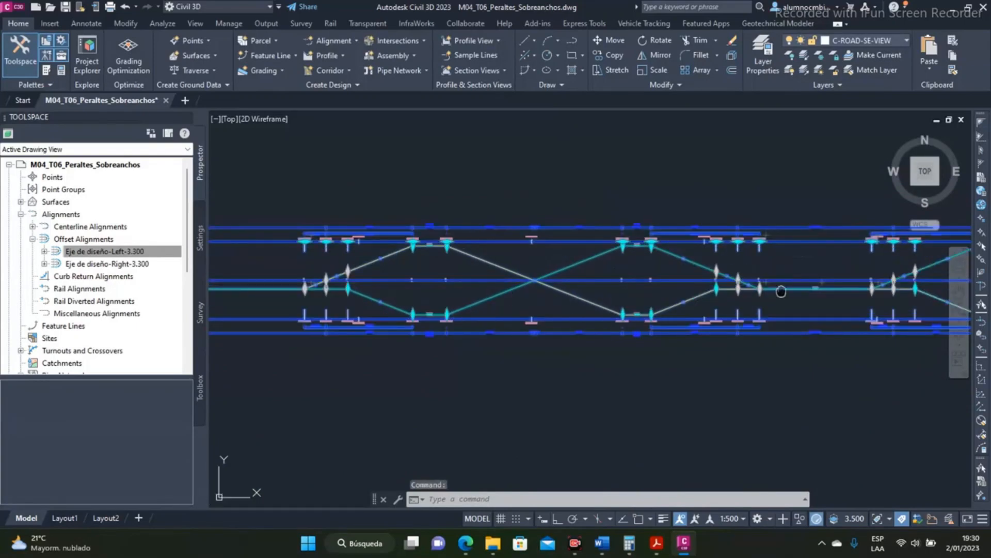
{"action": "middle_click_drag", "start_coordinate": [781, 291], "coordinate": [402, 293]}
{"action": "middle_click_drag", "start_coordinate": [639, 299], "coordinate": [395, 299]}
{"action": "scroll", "coordinate": [533, 227], "scroll_direction": "up", "scroll_amount": 2}
{"action": "left_click", "coordinate": [503, 231]}
{"action": "left_click", "coordinate": [497, 256]}
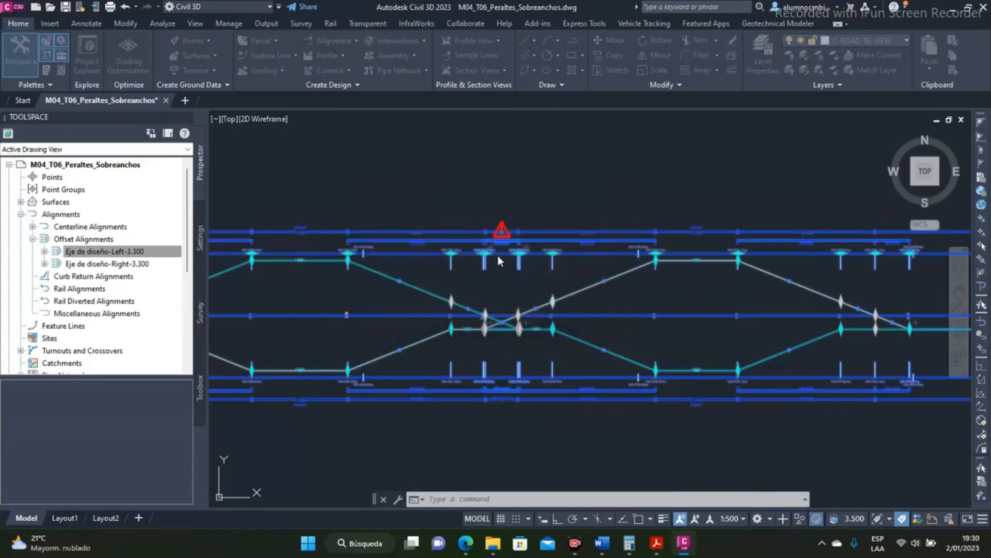
- Automatically resolve the overlap between the last two curves near the diagram's end, and deselect the superelevation view
{"action": "scroll", "coordinate": [523, 259], "scroll_direction": "down", "scroll_amount": 3}
{"action": "middle_click_drag", "start_coordinate": [738, 274], "coordinate": [385, 285]}
{"action": "middle_click_drag", "start_coordinate": [610, 289], "coordinate": [385, 276]}
{"action": "middle_click_drag", "start_coordinate": [678, 271], "coordinate": [260, 253]}
{"action": "middle_click_drag", "start_coordinate": [605, 262], "coordinate": [522, 273]}
{"action": "middle_click_drag", "start_coordinate": [764, 264], "coordinate": [458, 256]}
{"action": "middle_click_drag", "start_coordinate": [612, 265], "coordinate": [461, 261]}
{"action": "middle_click_drag", "start_coordinate": [740, 253], "coordinate": [545, 252]}
{"action": "scroll", "coordinate": [546, 227], "scroll_direction": "up", "scroll_amount": 2}
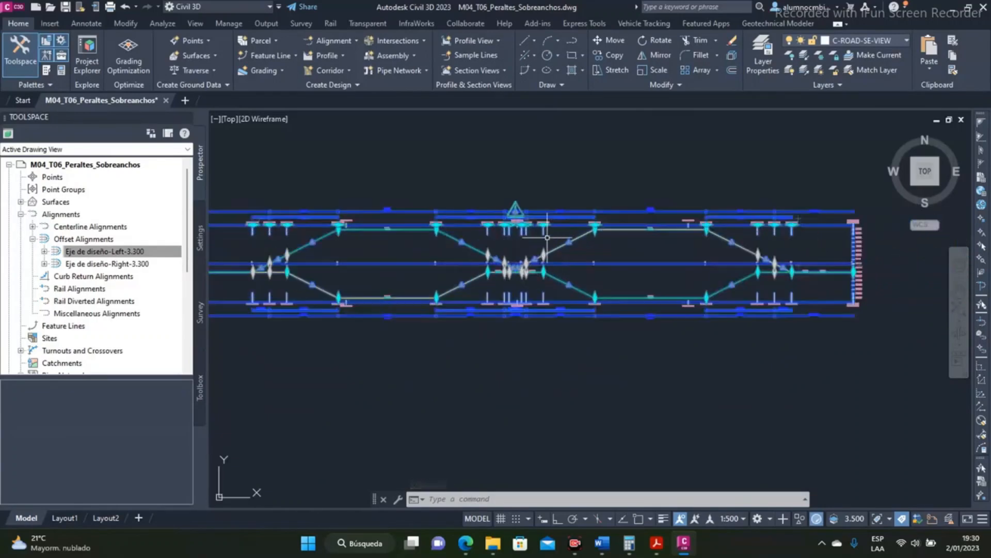
{"action": "left_click", "coordinate": [495, 195]}
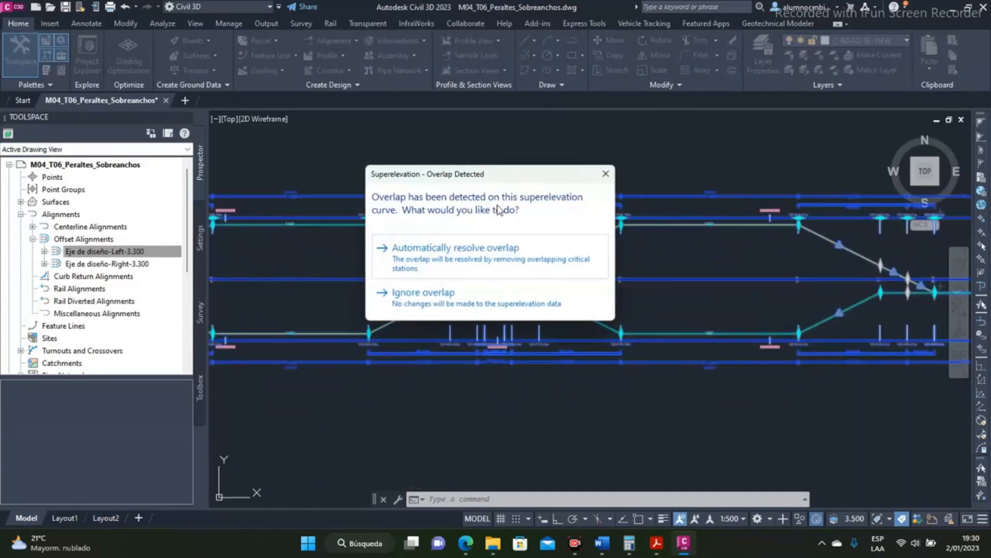
{"action": "left_click", "coordinate": [466, 261]}
{"action": "scroll", "coordinate": [651, 278], "scroll_direction": "down", "scroll_amount": 3}
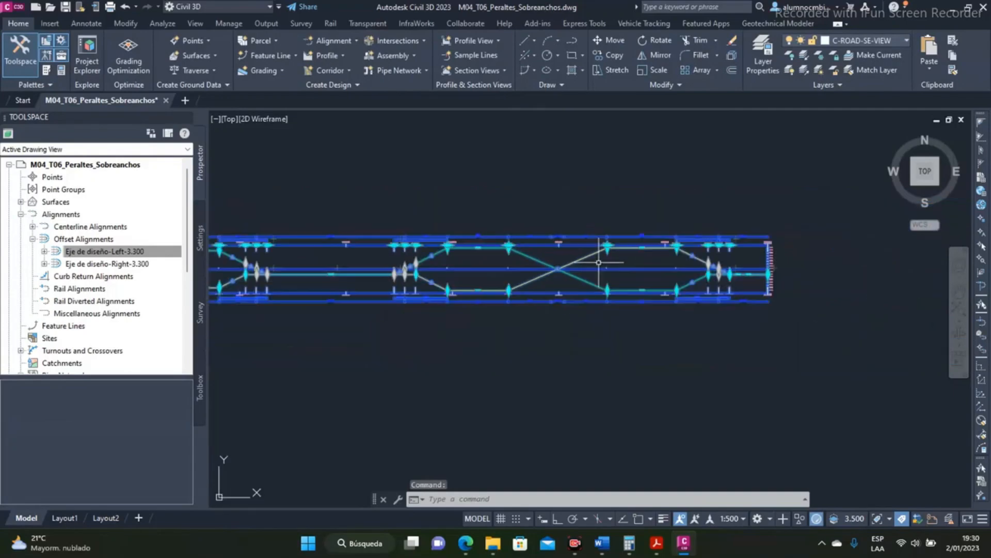
{"action": "key", "text": "Escape"}
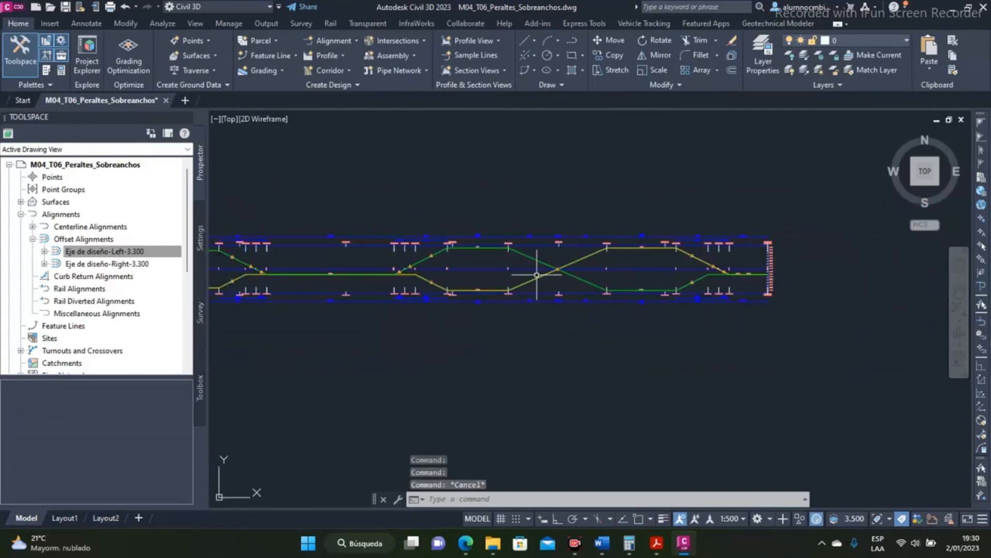
- Select the right offset alignment beside the first curve near station 100+260 and open Add Automatic Widening for it
{"action": "scroll", "coordinate": [537, 276], "scroll_direction": "down", "scroll_amount": 2}
{"action": "middle_click_drag", "start_coordinate": [462, 290], "coordinate": [638, 308]}
{"action": "scroll", "coordinate": [594, 310], "scroll_direction": "up", "scroll_amount": 5}
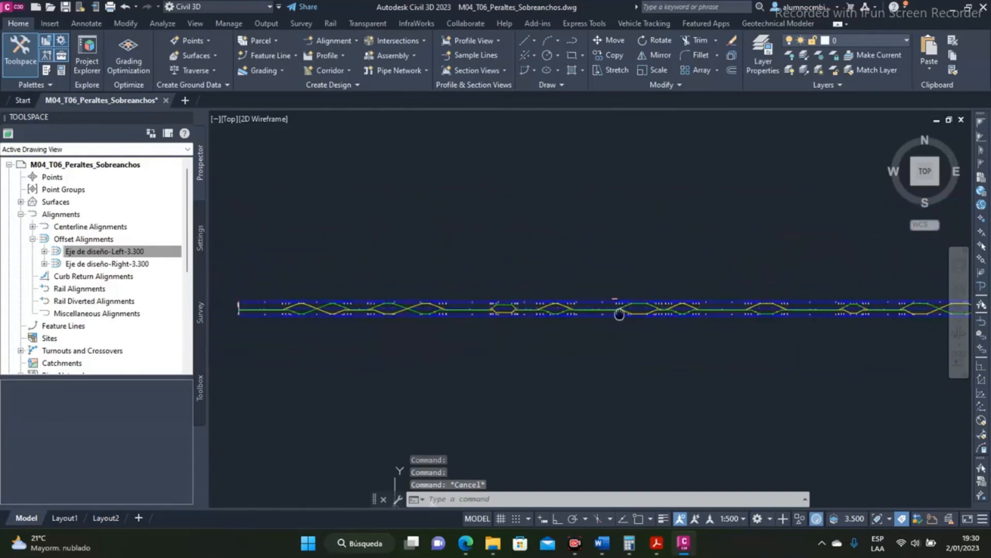
{"action": "scroll", "coordinate": [567, 310], "scroll_direction": "down", "scroll_amount": 5}
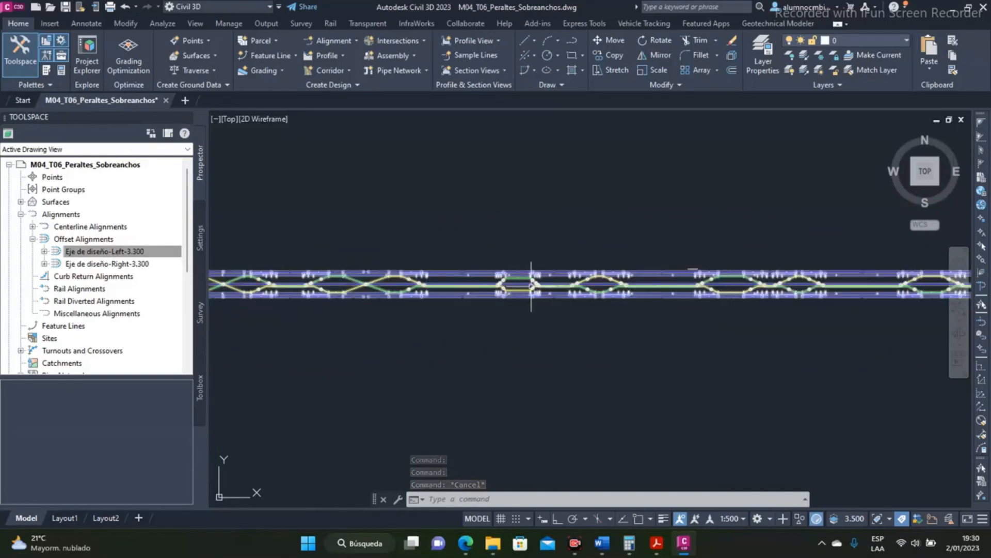
{"action": "scroll", "coordinate": [438, 284], "scroll_direction": "down", "scroll_amount": 3}
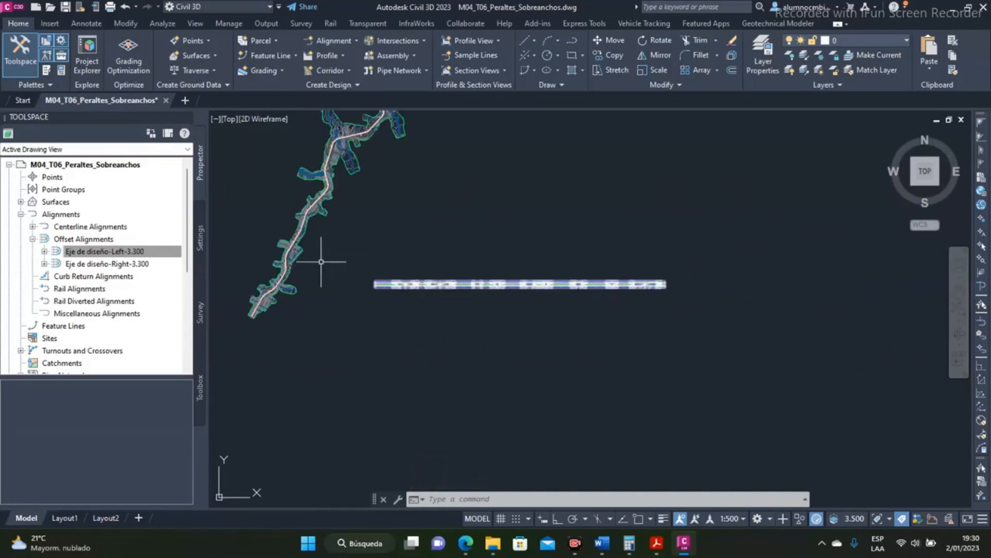
{"action": "scroll", "coordinate": [424, 281], "scroll_direction": "up", "scroll_amount": 6}
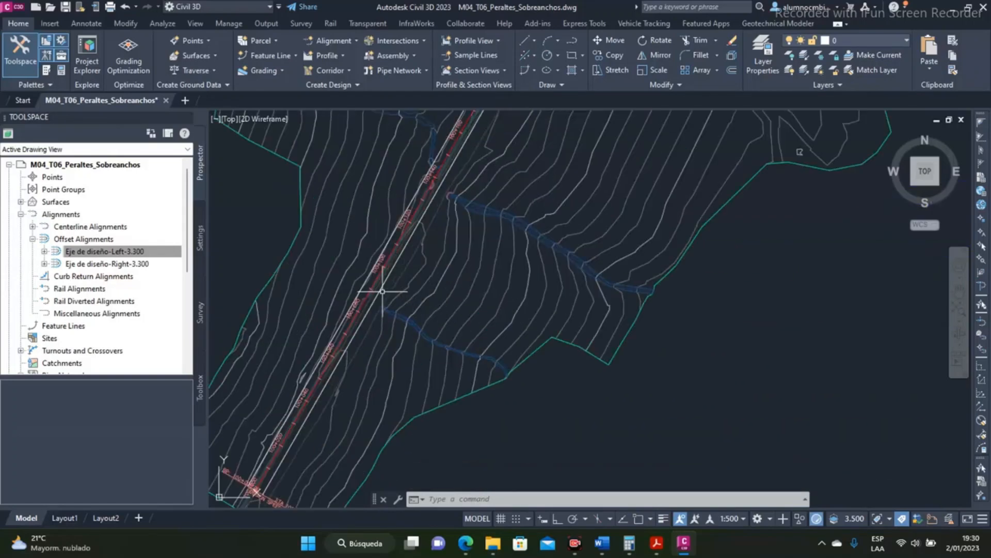
{"action": "scroll", "coordinate": [383, 292], "scroll_direction": "up", "scroll_amount": 2}
{"action": "scroll", "coordinate": [398, 223], "scroll_direction": "down", "scroll_amount": 6}
{"action": "scroll", "coordinate": [409, 294], "scroll_direction": "up", "scroll_amount": 3}
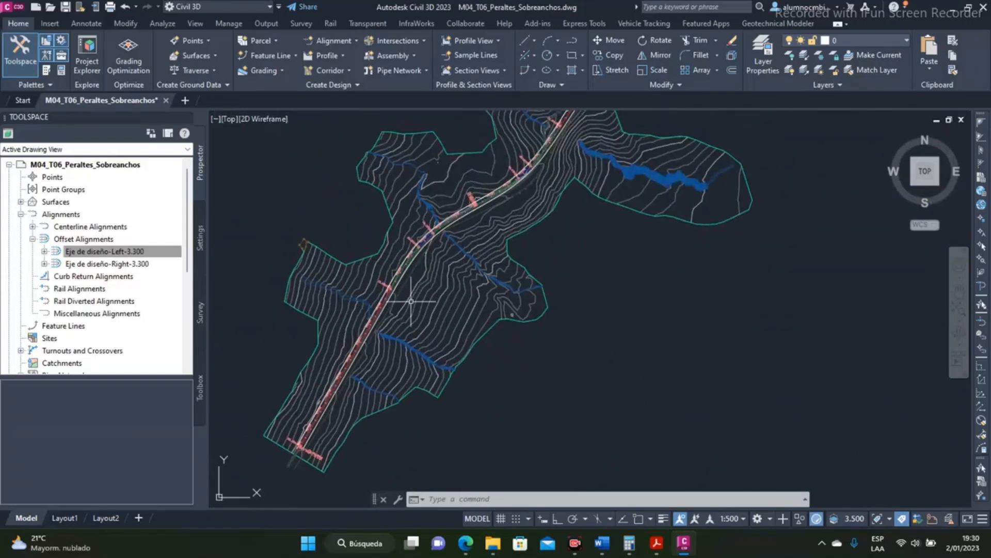
{"action": "scroll", "coordinate": [442, 215], "scroll_direction": "up", "scroll_amount": 3}
{"action": "scroll", "coordinate": [493, 176], "scroll_direction": "up", "scroll_amount": 2}
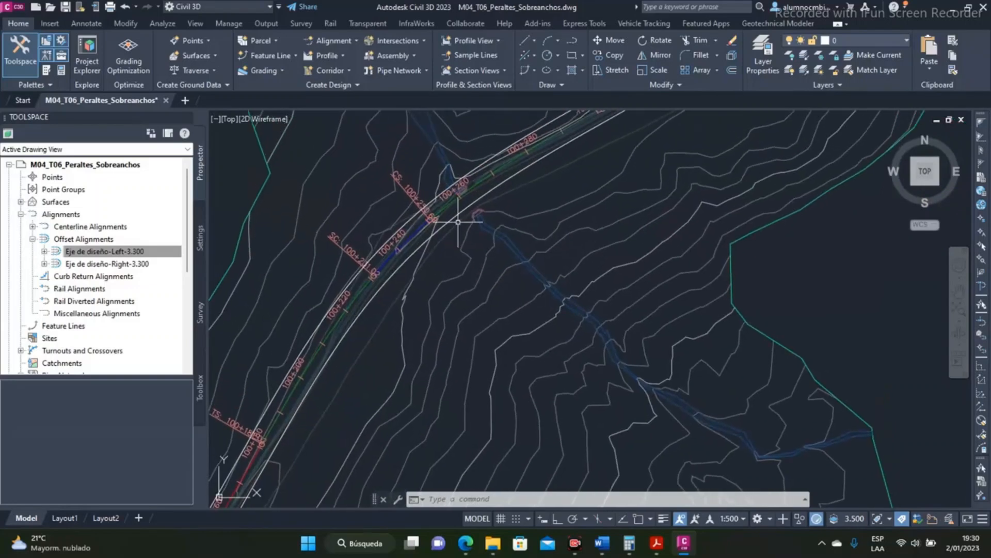
{"action": "left_click", "coordinate": [457, 216]}
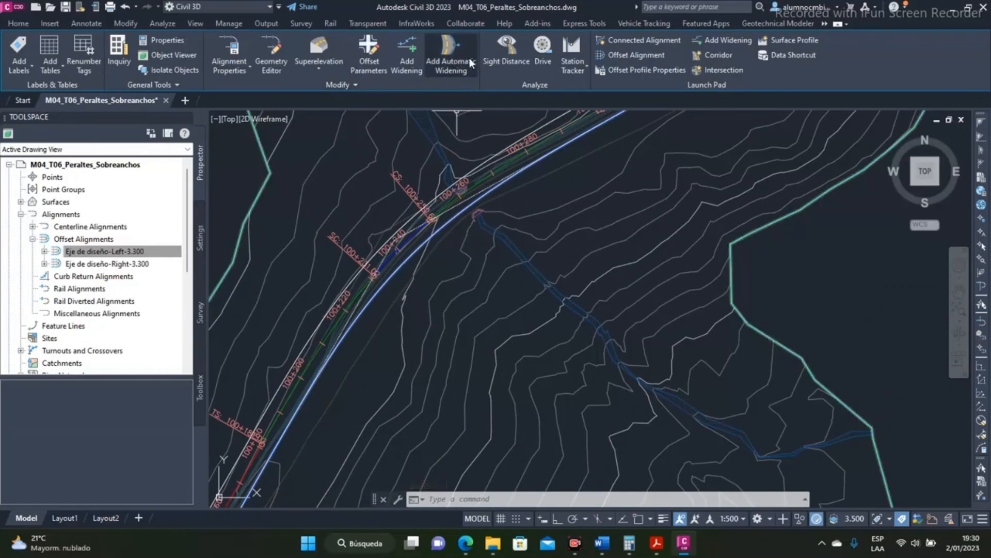
{"action": "left_click", "coordinate": [440, 68]}
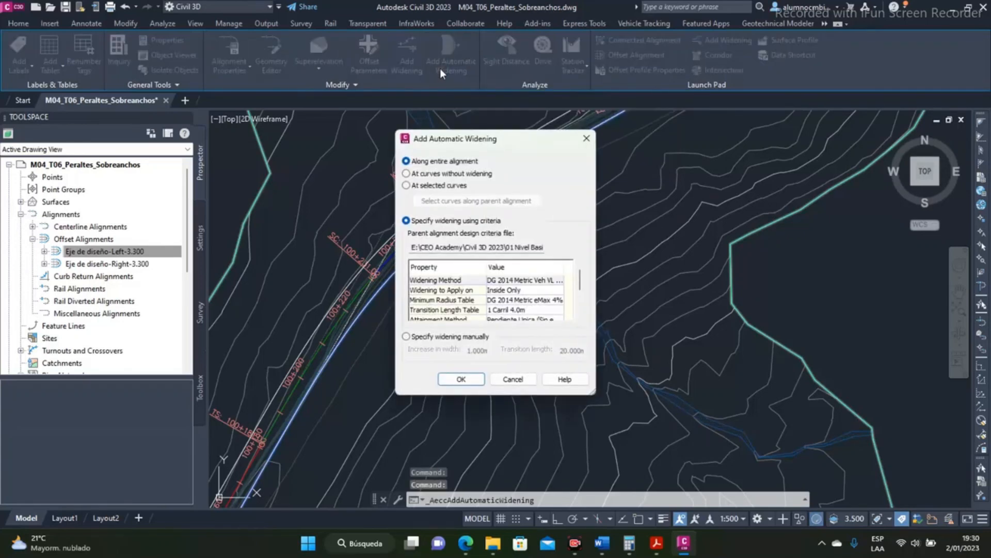
{"action": "mouse_move", "coordinate": [458, 141]}
{"action": "left_mouse_down"}
{"action": "mouse_move", "coordinate": [601, 123]}
{"action": "mouse_move", "coordinate": [601, 133]}
{"action": "left_mouse_up"}
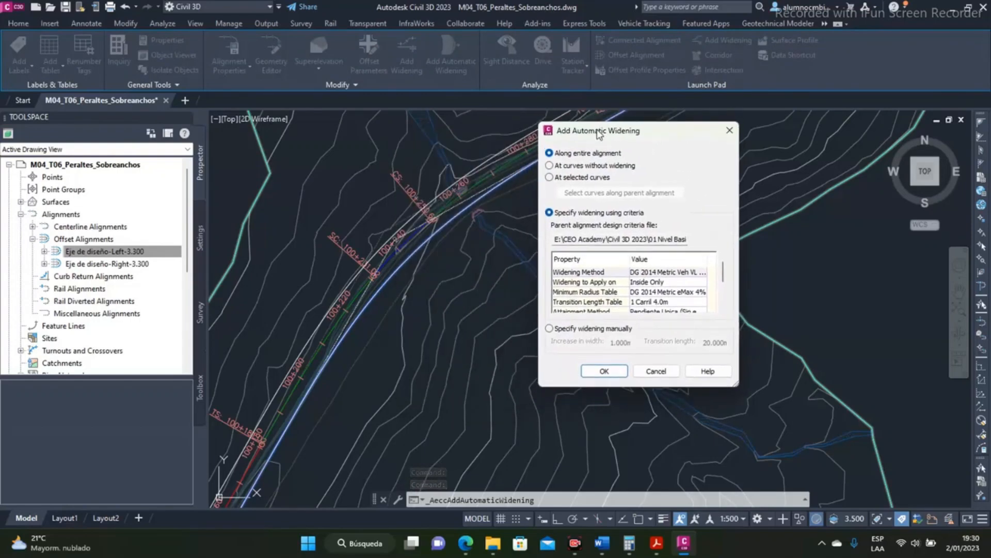
- Check the parent alignment's design criteria file name and enlarge the widening dialog to show all its criteria
{"action": "left_click_drag", "start_coordinate": [583, 243], "coordinate": [756, 255]}
{"action": "left_click", "coordinate": [642, 239]}
{"action": "left_click_drag", "start_coordinate": [603, 239], "coordinate": [660, 240]}
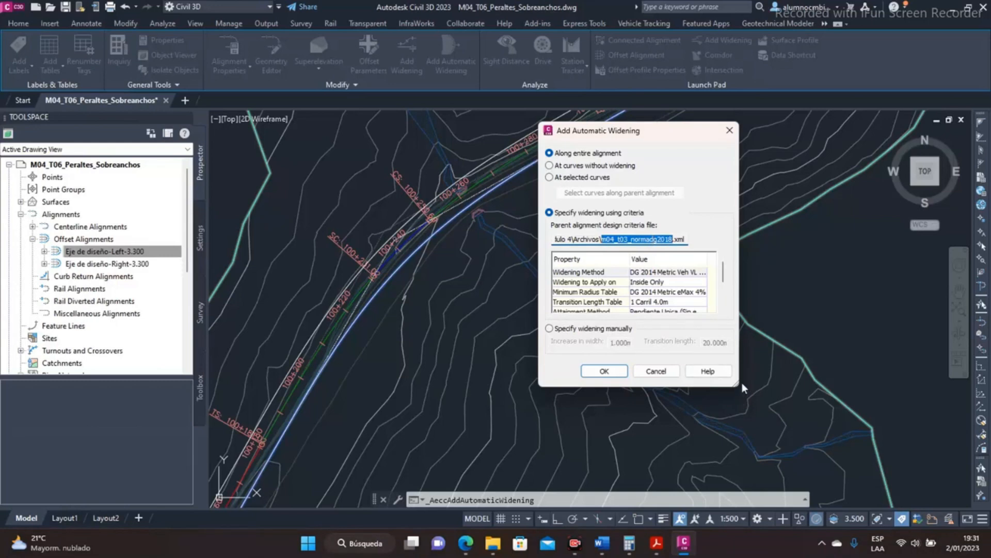
{"action": "left_click_drag", "start_coordinate": [736, 383], "coordinate": [856, 435]}
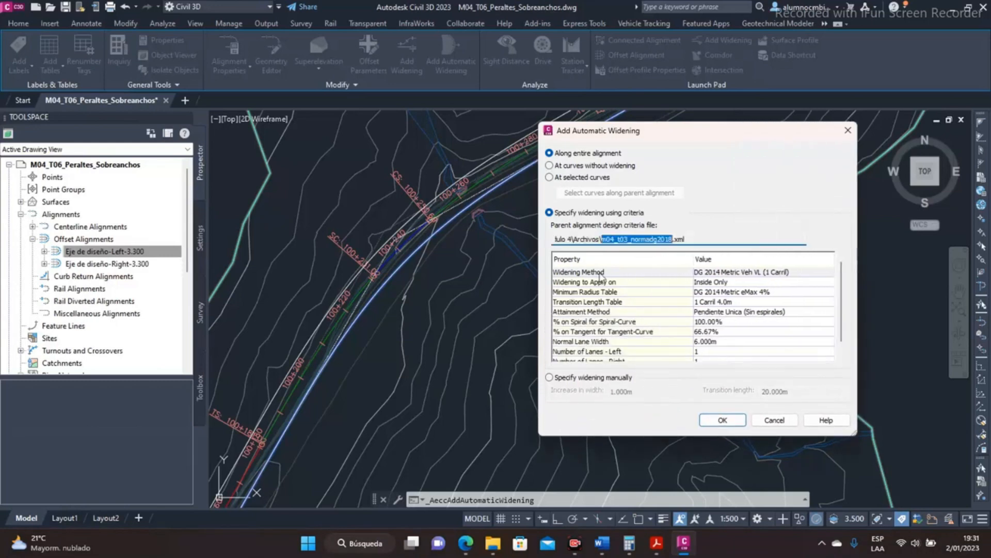
- Set the widening method to DG 2014 Metric Veh B2 (2 Carriles) and select the Widening to Apply on property
{"action": "left_click", "coordinate": [579, 272]}
{"action": "left_click", "coordinate": [796, 273]}
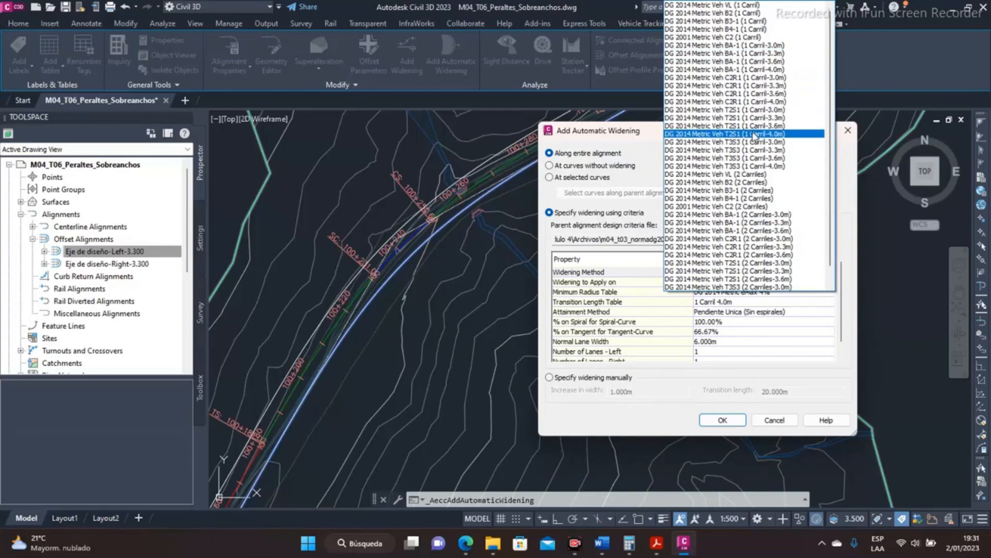
{"action": "left_click", "coordinate": [740, 184]}
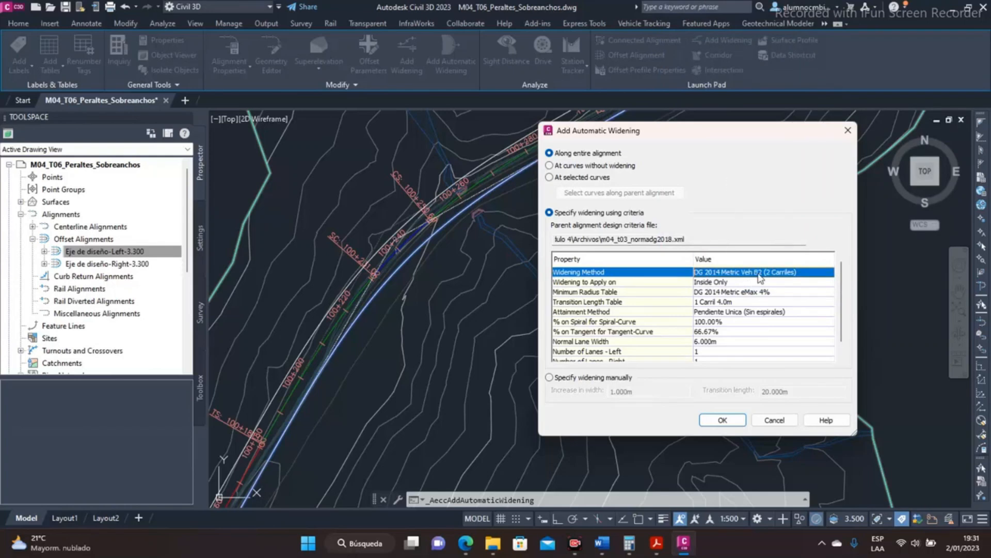
{"action": "left_click", "coordinate": [701, 284]}
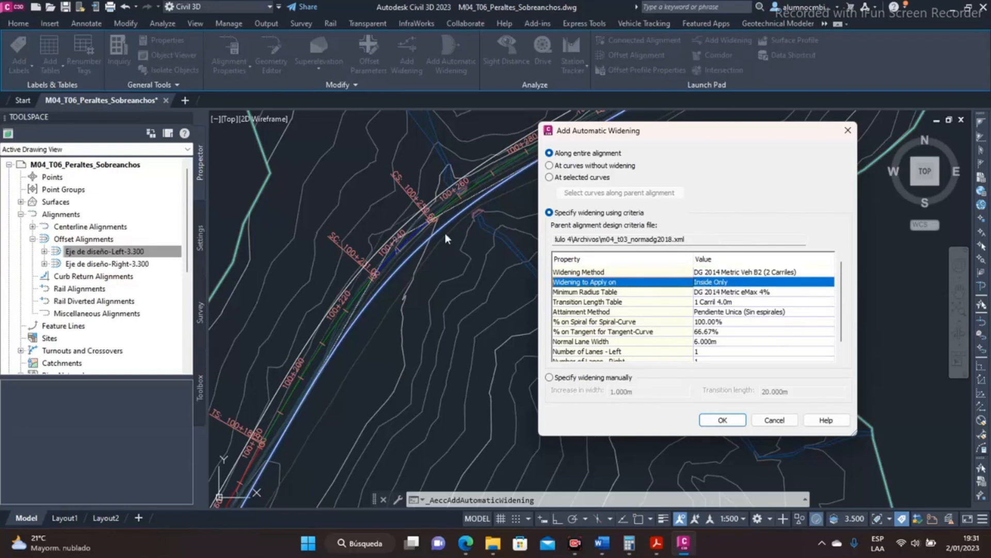
- Keep the widening applied on Inside Only and set the minimum radius table to DG 2014 Metric eMax 8%
{"action": "left_click", "coordinate": [752, 283]}
{"action": "left_click", "coordinate": [753, 284]}
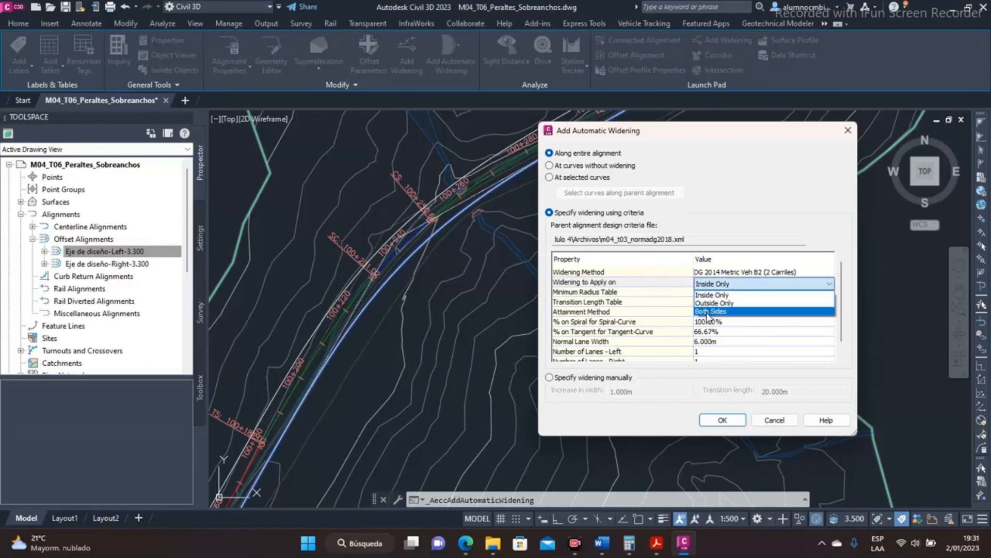
{"action": "left_click", "coordinate": [630, 278]}
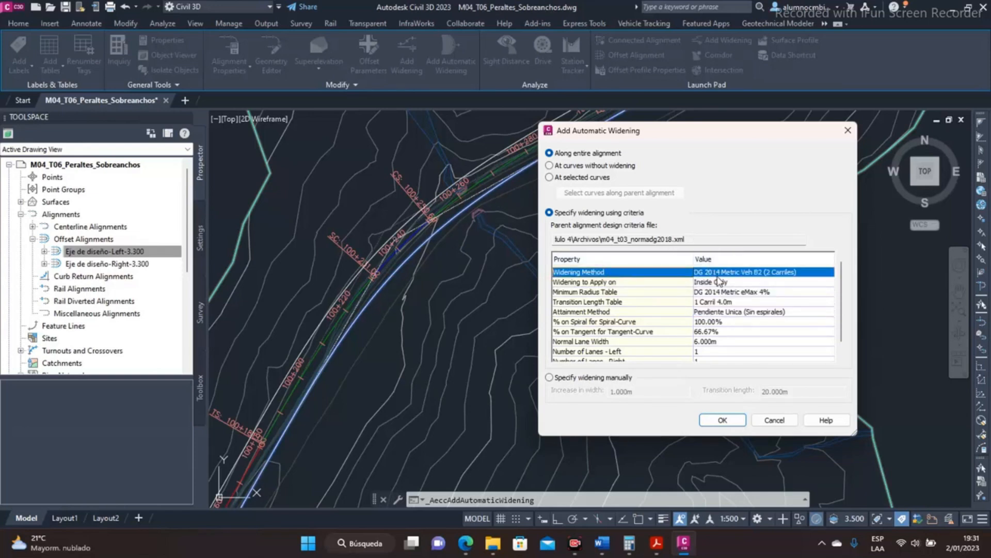
{"action": "left_click", "coordinate": [677, 284]}
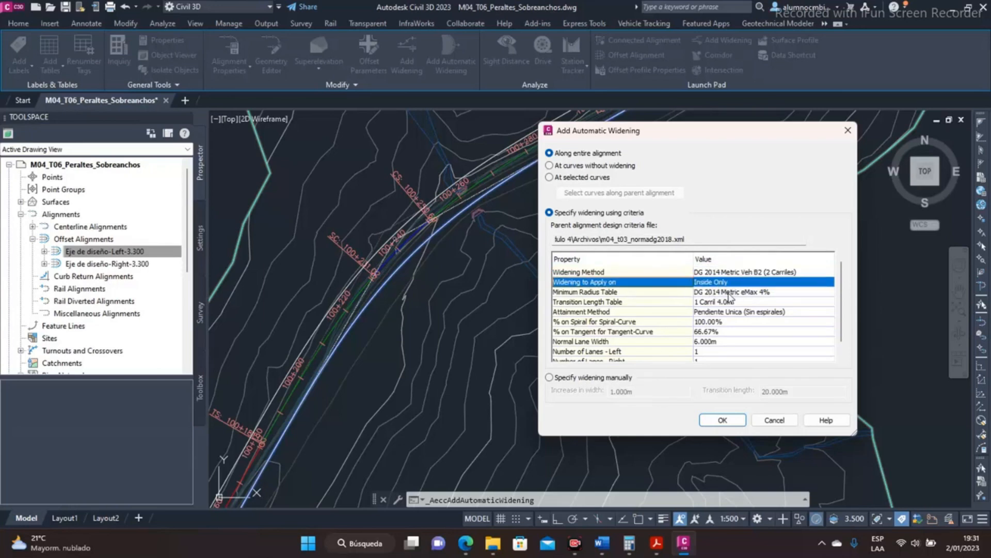
{"action": "left_click", "coordinate": [785, 300]}
{"action": "left_click", "coordinate": [800, 298]}
{"action": "left_click", "coordinate": [776, 327]}
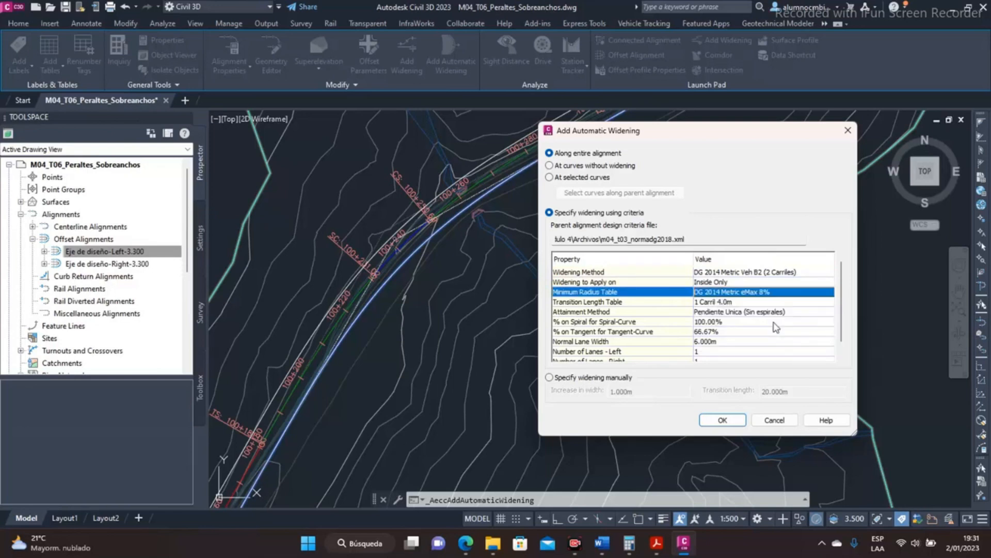
- Set the transition length table to 1 Calzada 6.6m and the attainment method to Dos Pendientes (Con espirales)
{"action": "left_click", "coordinate": [677, 304]}
{"action": "left_click", "coordinate": [773, 304]}
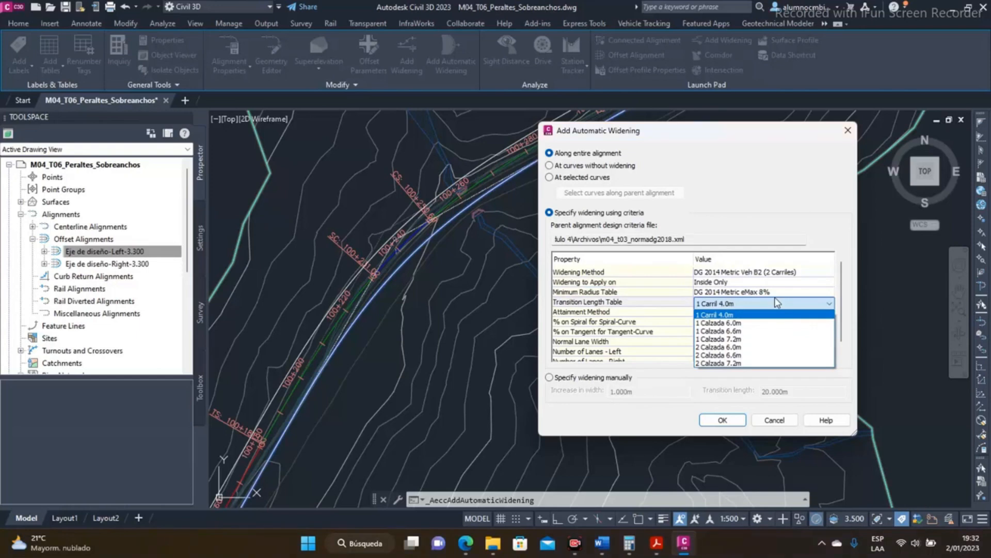
{"action": "left_click", "coordinate": [714, 331]}
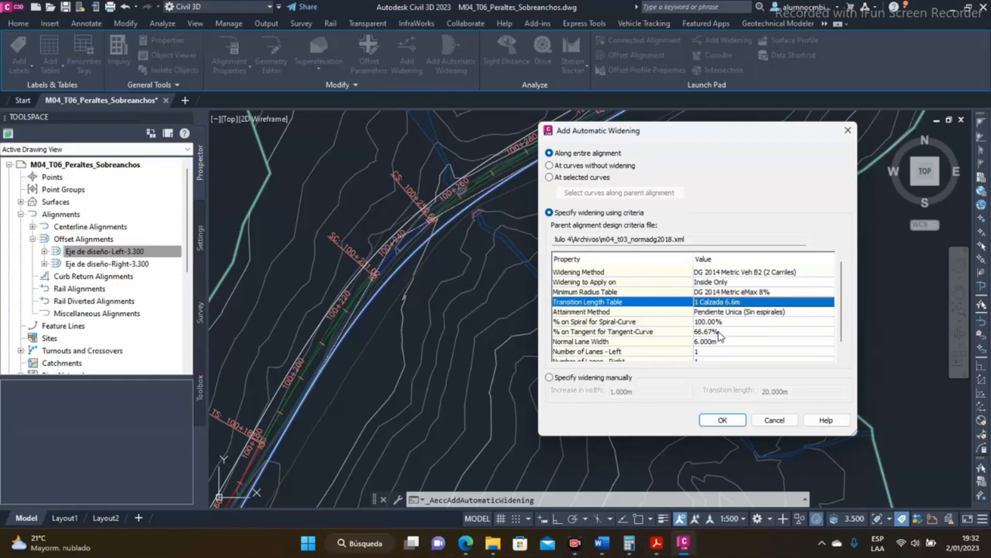
{"action": "left_click", "coordinate": [799, 313]}
{"action": "left_click", "coordinate": [820, 316]}
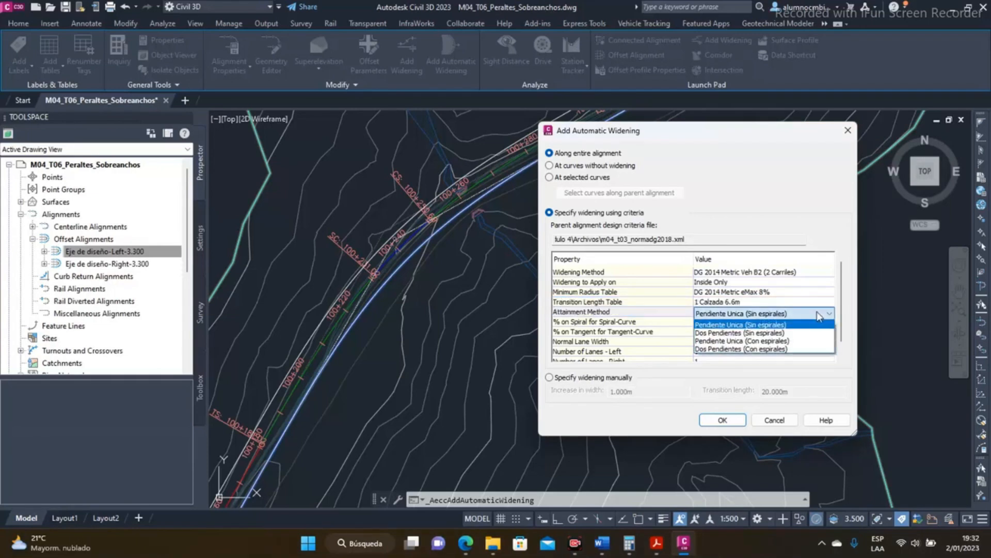
{"action": "left_click", "coordinate": [768, 350]}
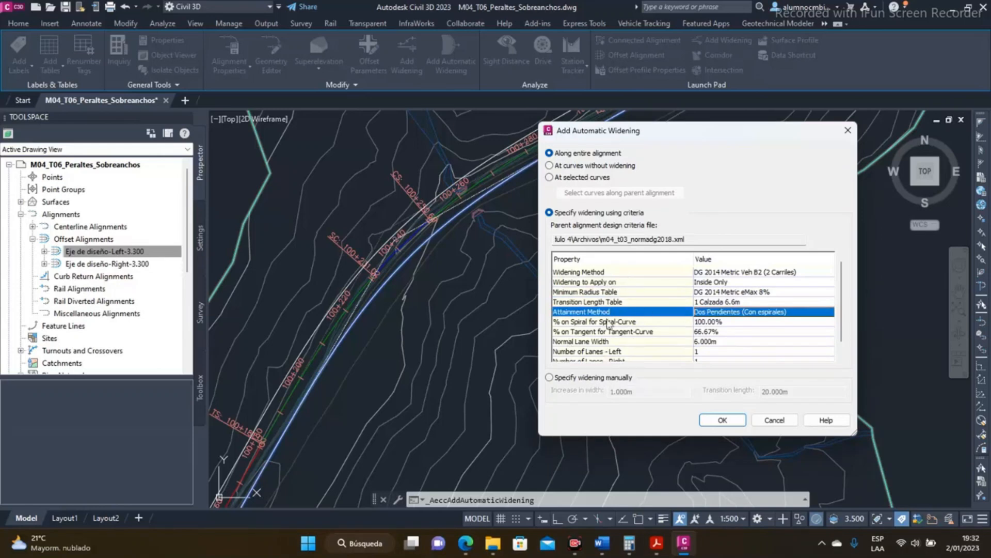
- Apply the automatic widening to the right offset alignment, dismiss the event list, and inspect the widened edge around the first curves
{"action": "left_click", "coordinate": [722, 419]}
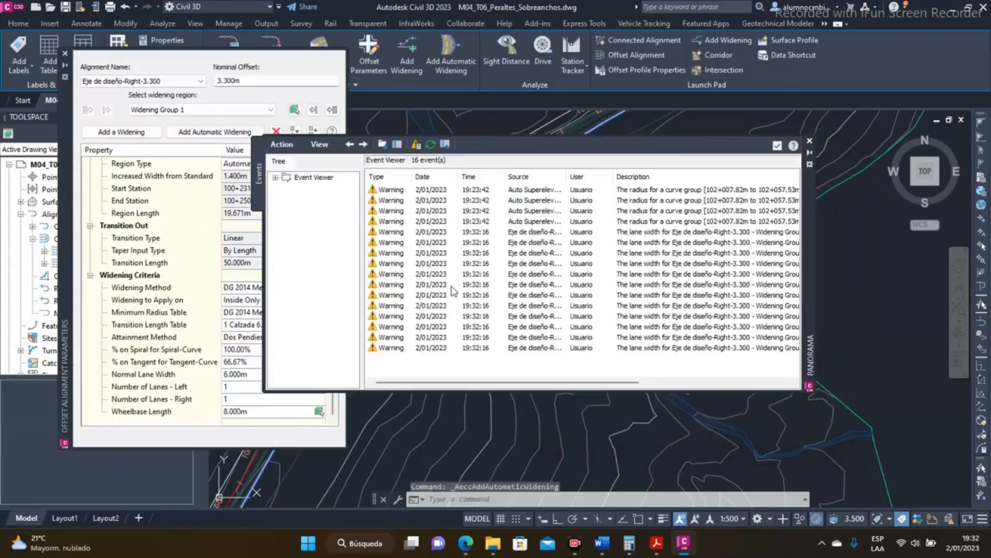
{"action": "left_click", "coordinate": [786, 138]}
{"action": "middle_click_drag", "start_coordinate": [519, 216], "coordinate": [710, 277]}
{"action": "middle_click_drag", "start_coordinate": [816, 212], "coordinate": [587, 362]}
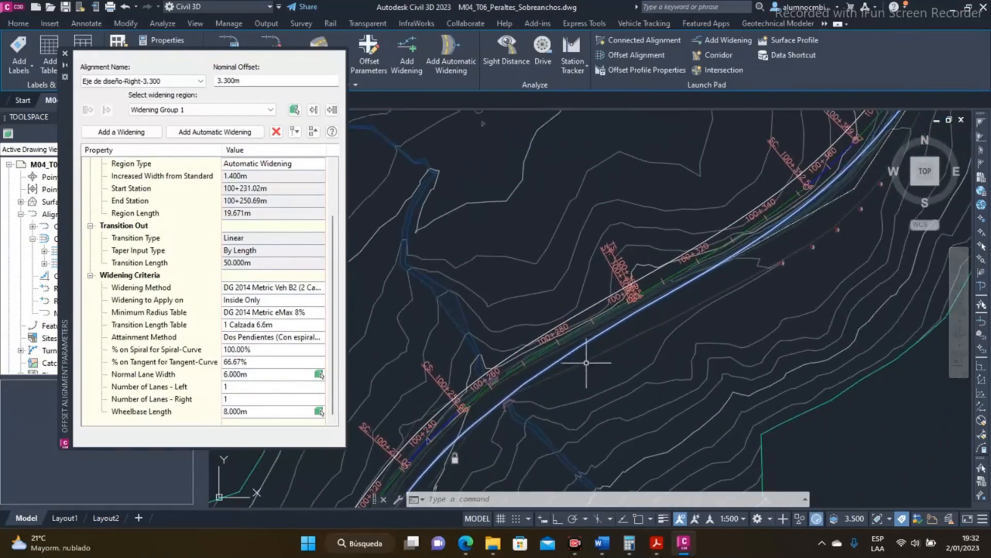
{"action": "mouse_move", "coordinate": [509, 407]}
{"action": "middle_mouse_down"}
{"action": "mouse_move", "coordinate": [640, 259]}
{"action": "mouse_move", "coordinate": [658, 286]}
{"action": "mouse_move", "coordinate": [655, 242]}
{"action": "middle_mouse_up"}
{"action": "scroll", "coordinate": [587, 265], "scroll_direction": "up", "scroll_amount": 6}
{"action": "scroll", "coordinate": [664, 262], "scroll_direction": "down", "scroll_amount": 6}
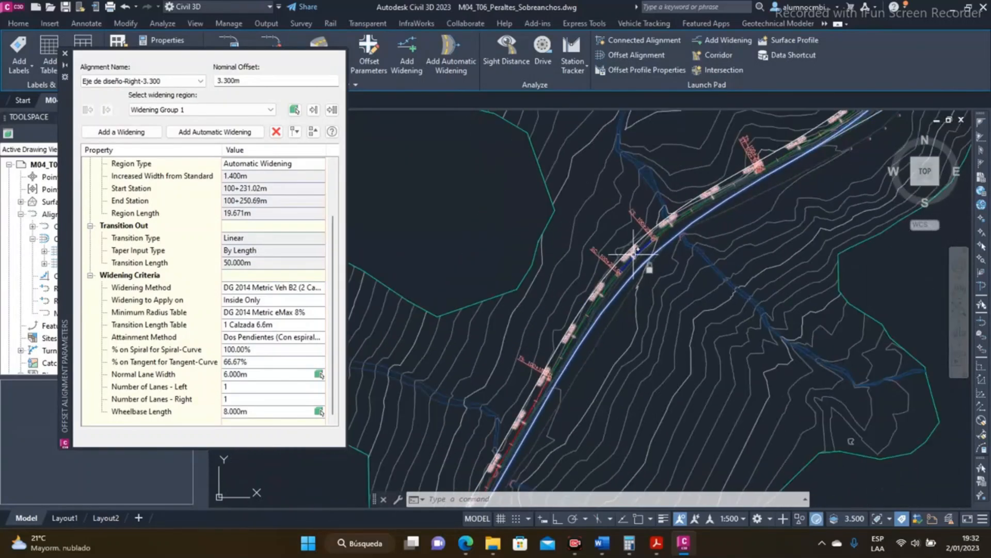
{"action": "scroll", "coordinate": [655, 238], "scroll_direction": "up", "scroll_amount": 2}
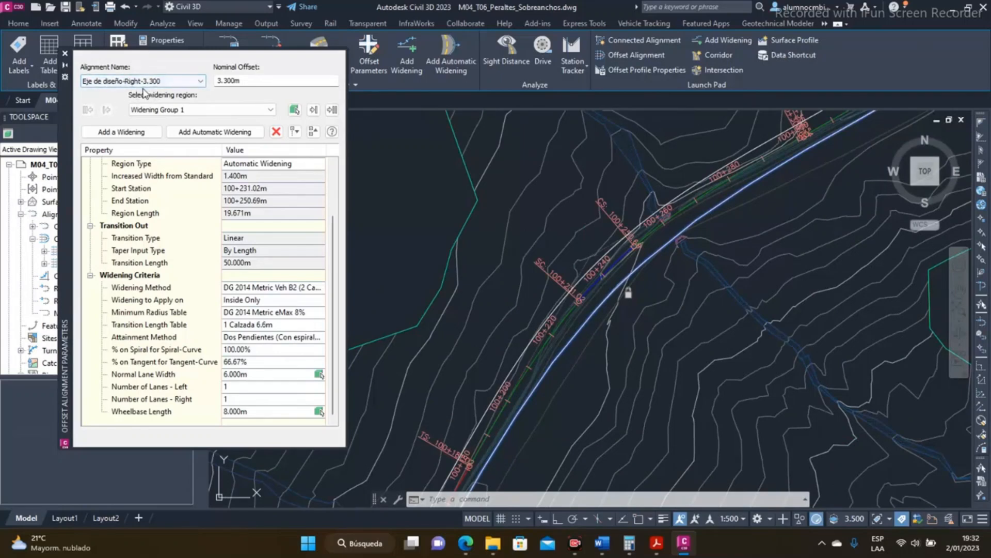
- Check the list of widening regions on the right offset alignment against its curves, keeping Widening Group 1 current
{"action": "left_click", "coordinate": [191, 109]}
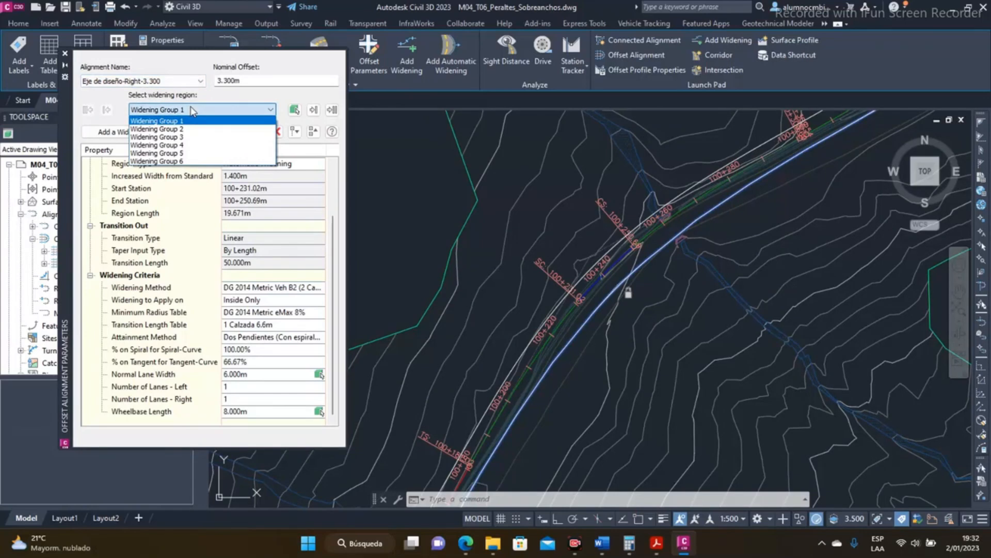
{"action": "left_click", "coordinate": [737, 228]}
{"action": "scroll", "coordinate": [697, 247], "scroll_direction": "down", "scroll_amount": 3}
{"action": "middle_click_drag", "start_coordinate": [695, 248], "coordinate": [636, 301]}
{"action": "scroll", "coordinate": [695, 252], "scroll_direction": "up", "scroll_amount": 2}
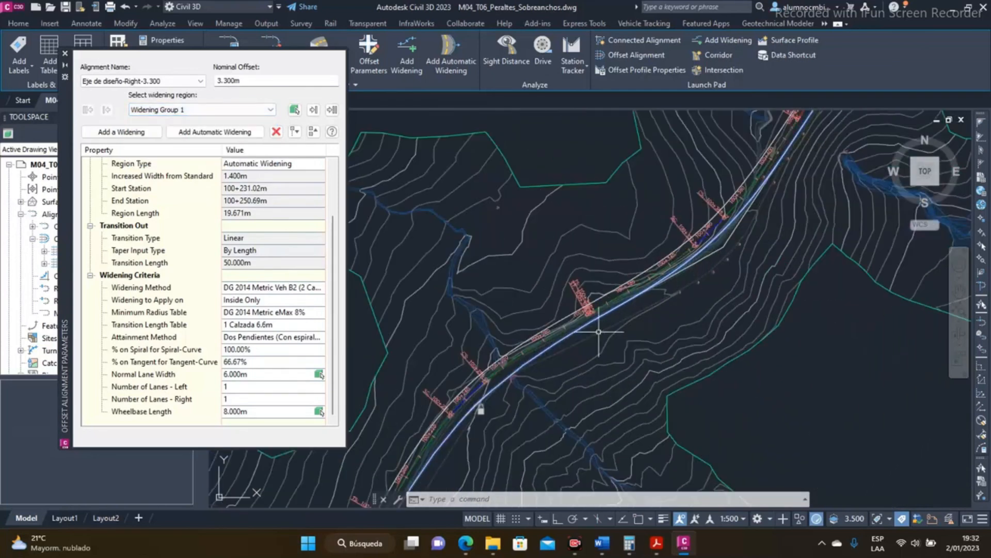
{"action": "middle_click_drag", "start_coordinate": [599, 331], "coordinate": [660, 252]}
{"action": "left_click", "coordinate": [202, 112]}
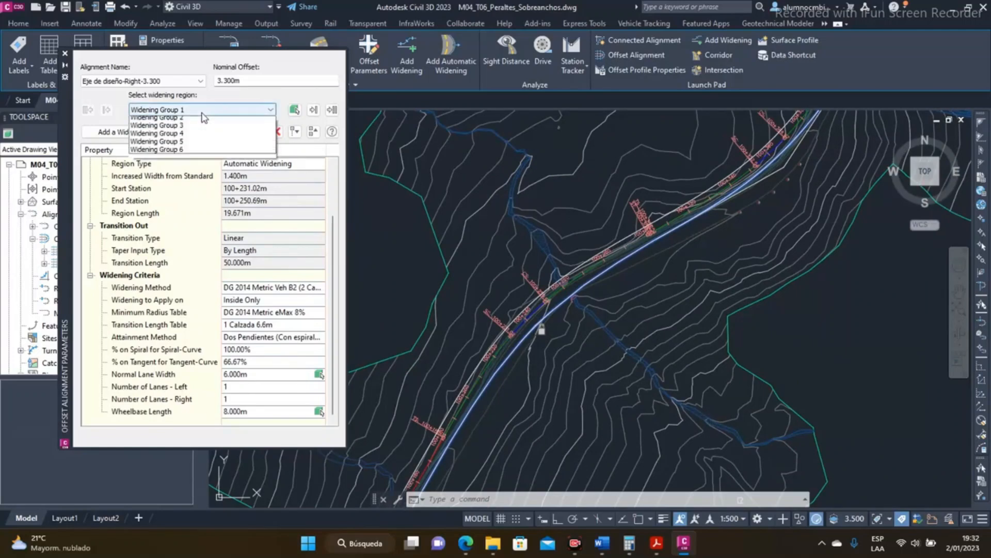
{"action": "left_click", "coordinate": [202, 113]}
- Examine Widening Group 1's transition in, widening region and transition out by highlighting each one along the first curve
{"action": "scroll", "coordinate": [153, 197], "scroll_direction": "up", "scroll_amount": 1}
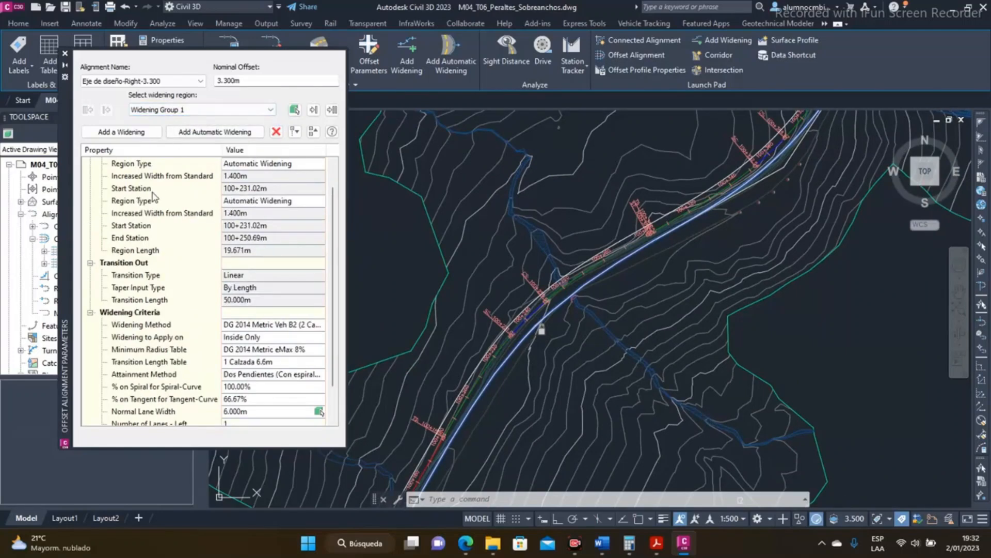
{"action": "left_click", "coordinate": [158, 237]}
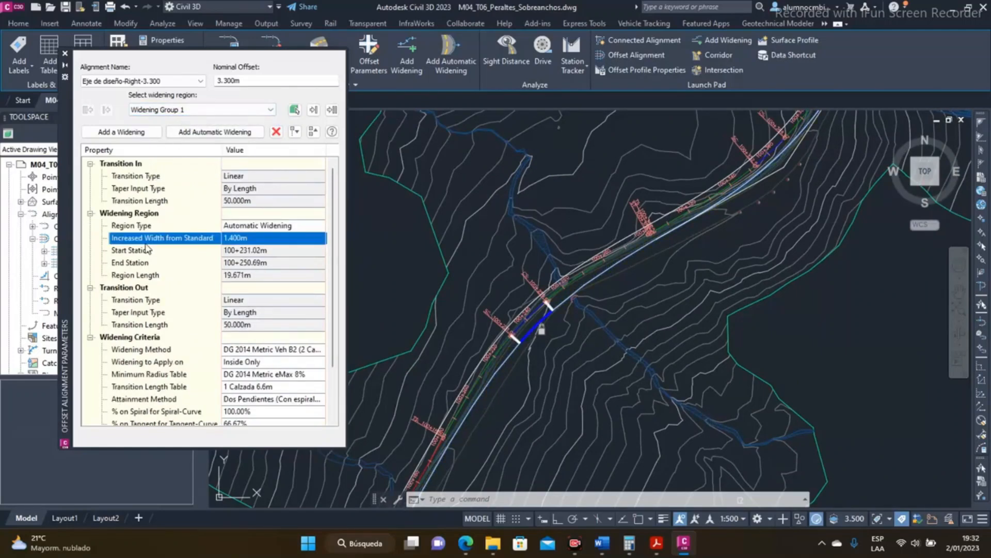
{"action": "left_click", "coordinate": [148, 188]}
{"action": "left_click", "coordinate": [144, 249]}
{"action": "left_click", "coordinate": [139, 323]}
{"action": "left_click", "coordinate": [142, 250]}
{"action": "left_click", "coordinate": [144, 201]}
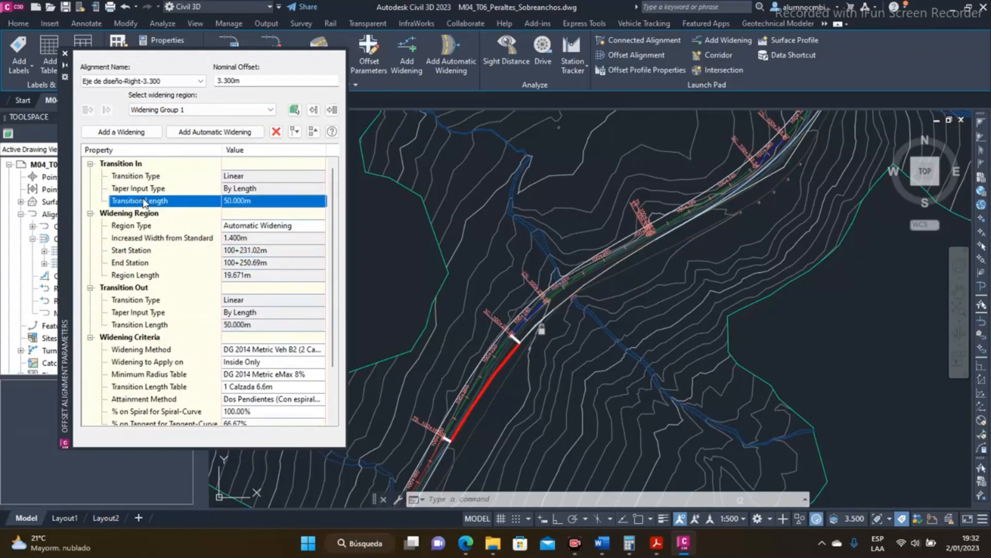
{"action": "left_click", "coordinate": [138, 238]}
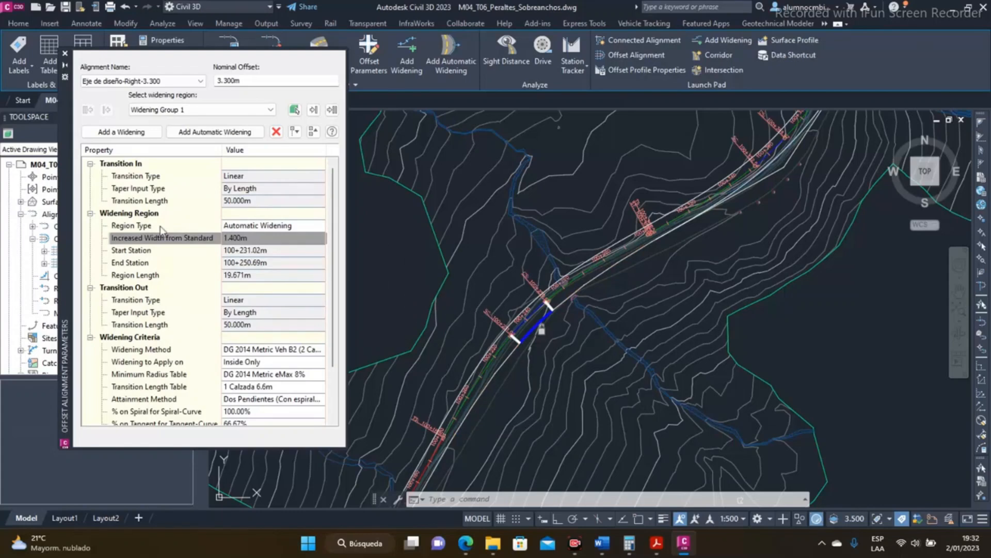
{"action": "left_click", "coordinate": [119, 251]}
{"action": "left_click", "coordinate": [144, 190]}
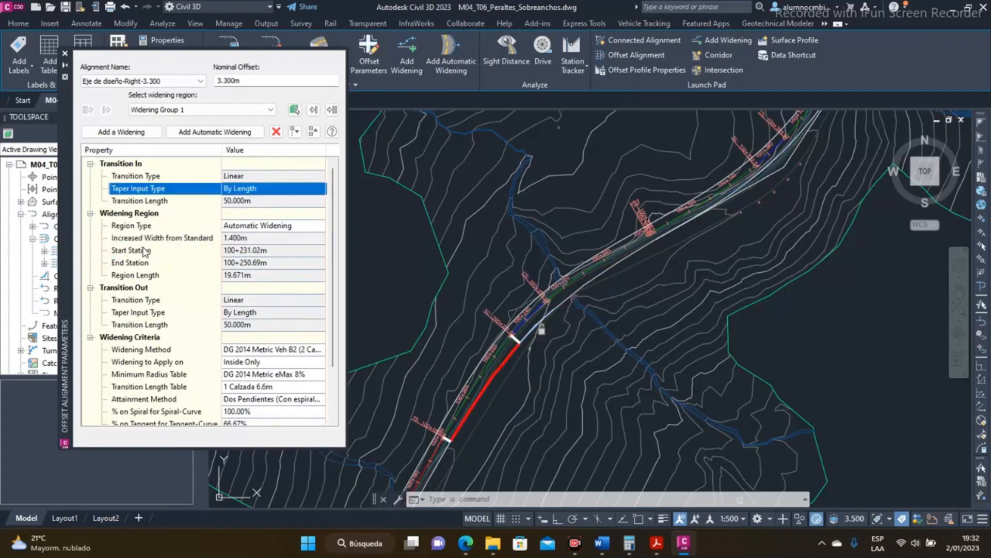
{"action": "left_click", "coordinate": [147, 250]}
{"action": "left_click", "coordinate": [140, 324]}
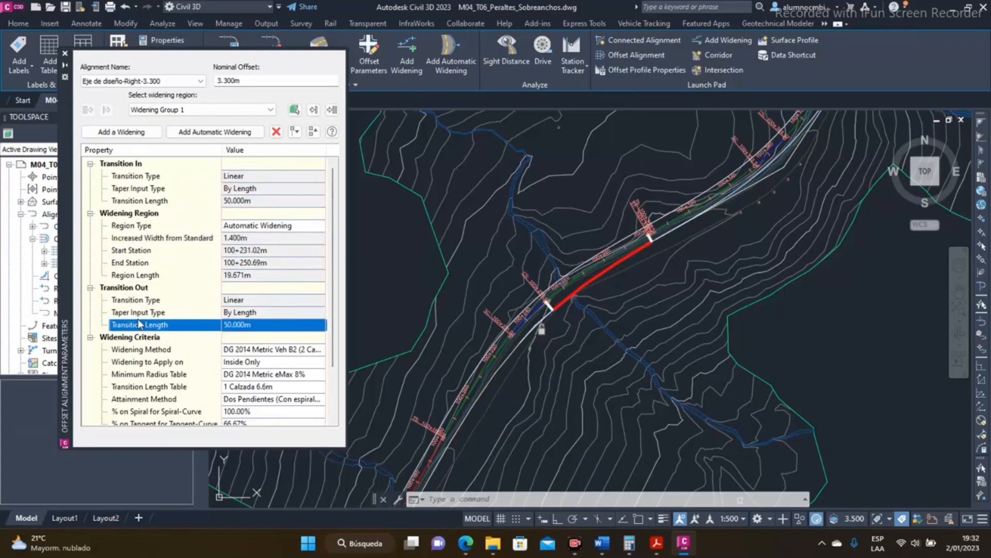
- Check Widening Group 1's increased width from standard and its widening criteria
{"action": "left_click", "coordinate": [149, 239]}
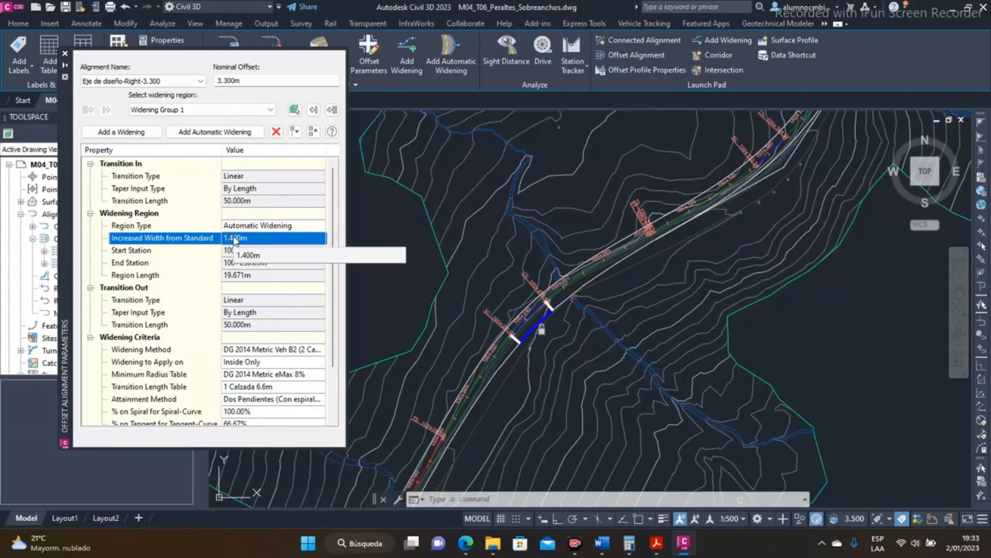
{"action": "scroll", "coordinate": [187, 244], "scroll_direction": "down", "scroll_amount": 2}
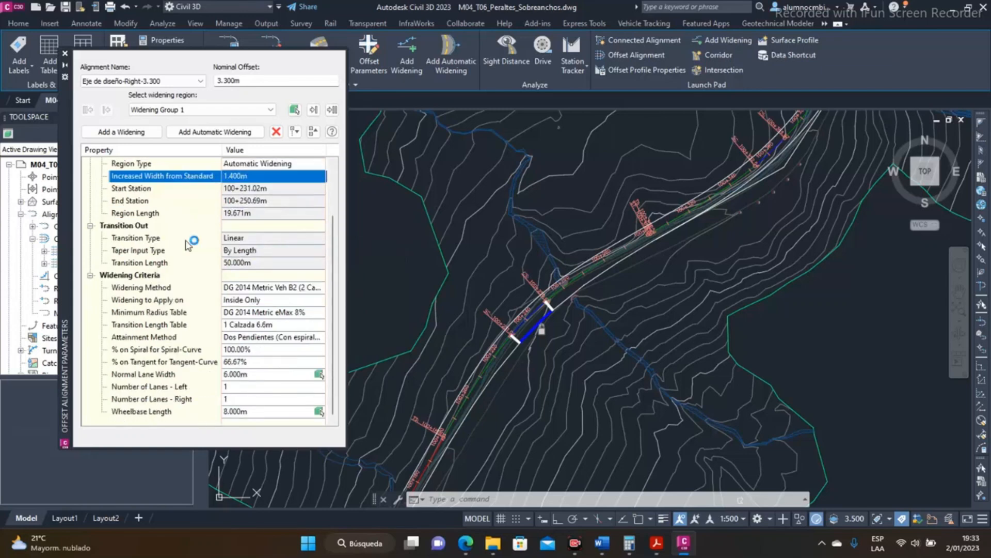
{"action": "scroll", "coordinate": [213, 232], "scroll_direction": "up", "scroll_amount": 2}
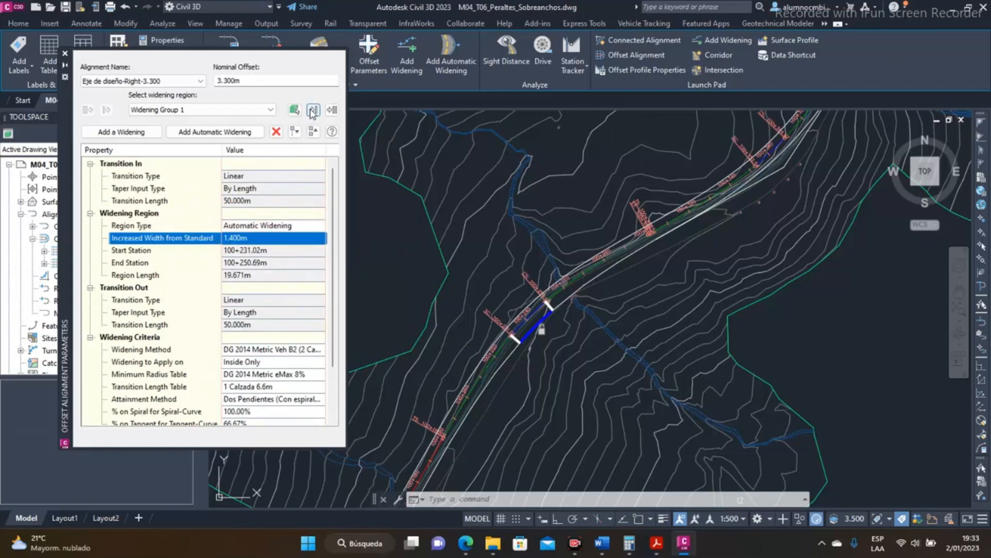
- Review the widening values and extents of Widening Group 2 and Widening Group 3 on the right offset alignment
{"action": "left_click", "coordinate": [314, 109]}
{"action": "scroll", "coordinate": [538, 350], "scroll_direction": "up", "scroll_amount": 5}
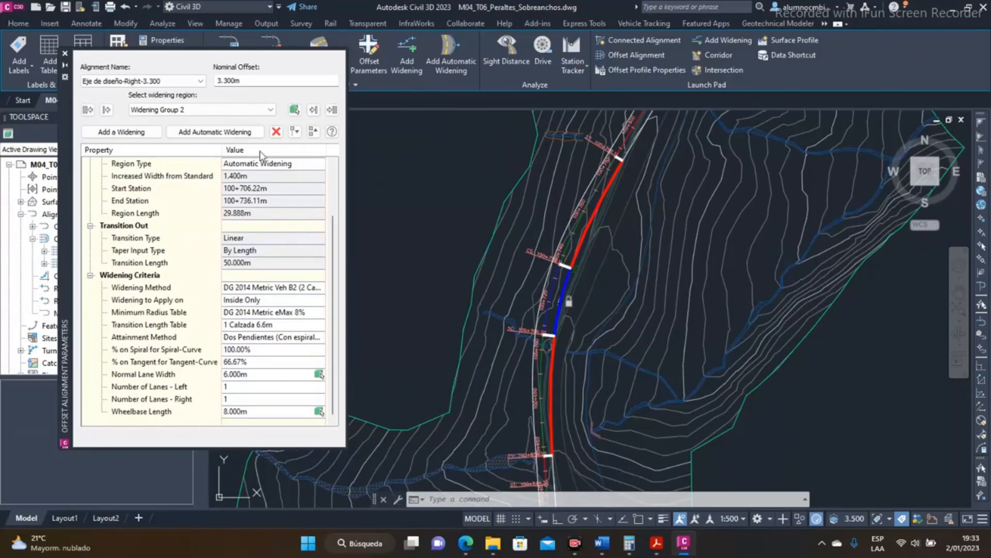
{"action": "left_click", "coordinate": [313, 110]}
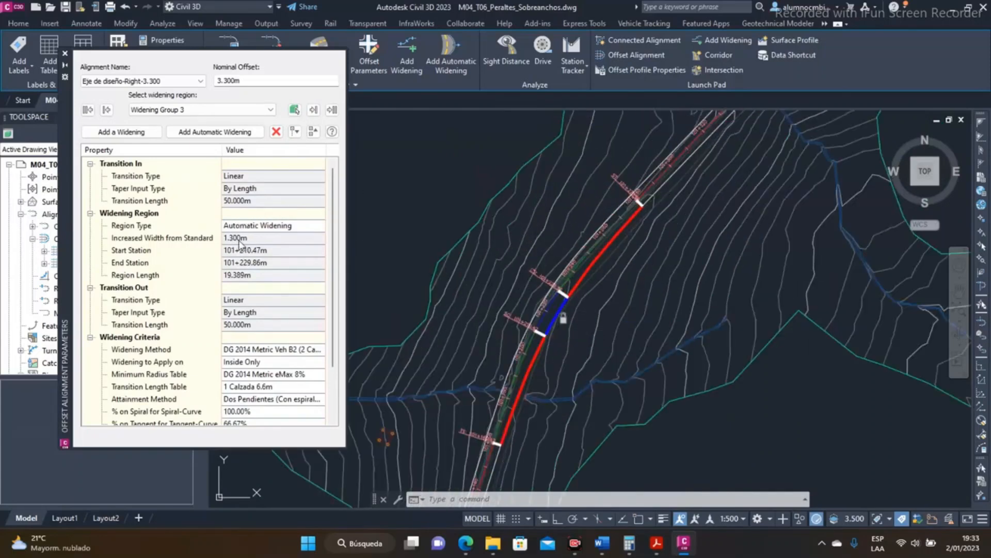
- Follow the right offset alignment onward and review Widening Group 4 and Widening Group 5 at their curves
{"action": "scroll", "coordinate": [663, 293], "scroll_direction": "down", "scroll_amount": 4}
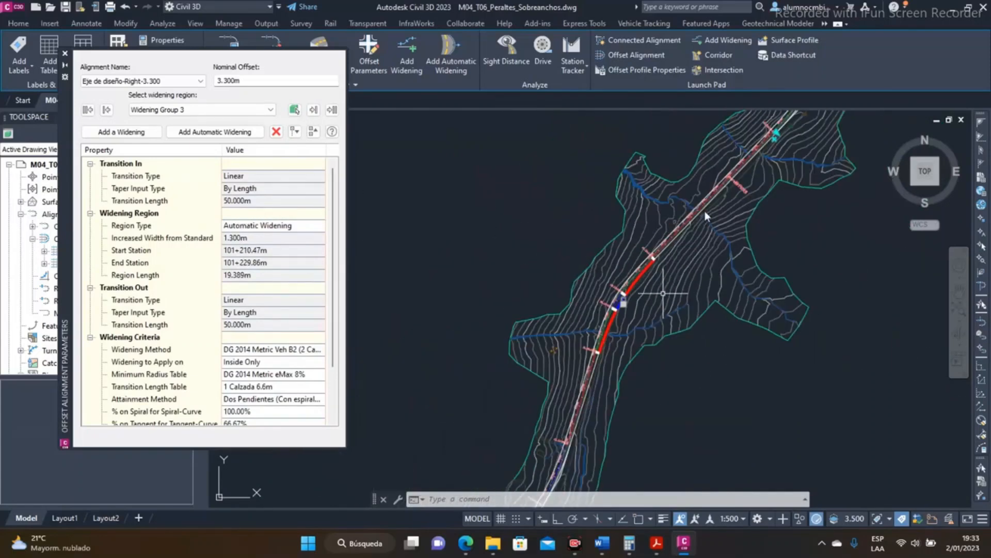
{"action": "middle_click_drag", "start_coordinate": [710, 211], "coordinate": [527, 339]}
{"action": "middle_click_drag", "start_coordinate": [648, 224], "coordinate": [615, 330]}
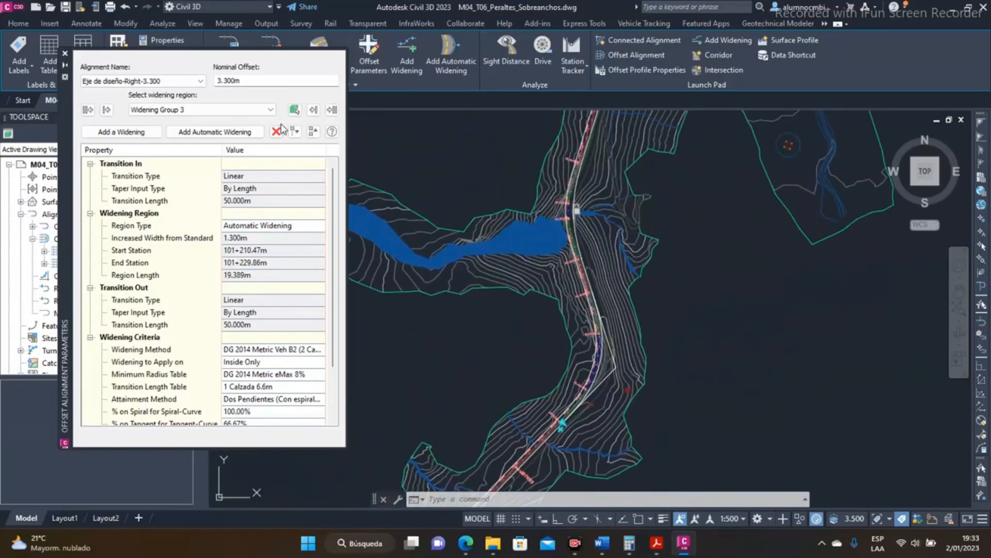
{"action": "left_click", "coordinate": [314, 110]}
{"action": "scroll", "coordinate": [554, 217], "scroll_direction": "up", "scroll_amount": 2}
{"action": "scroll", "coordinate": [501, 279], "scroll_direction": "up", "scroll_amount": 2}
{"action": "scroll", "coordinate": [538, 293], "scroll_direction": "down", "scroll_amount": 6}
{"action": "middle_click_drag", "start_coordinate": [610, 212], "coordinate": [576, 331]}
{"action": "scroll", "coordinate": [667, 137], "scroll_direction": "down", "scroll_amount": 2}
{"action": "middle_click_drag", "start_coordinate": [666, 137], "coordinate": [607, 312]}
{"action": "left_click", "coordinate": [313, 110]}
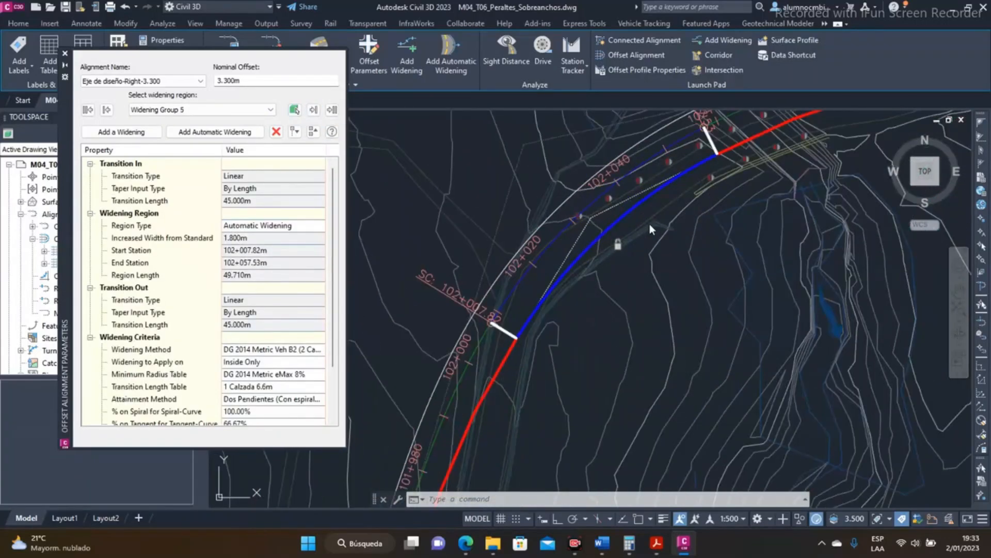
- Review Widening Group 6 and its transitions at the last widened curve near station 102+760
{"action": "scroll", "coordinate": [650, 224], "scroll_direction": "down", "scroll_amount": 4}
{"action": "mouse_move", "coordinate": [755, 190]}
{"action": "middle_mouse_down"}
{"action": "mouse_move", "coordinate": [741, 181]}
{"action": "mouse_move", "coordinate": [530, 287]}
{"action": "middle_mouse_up"}
{"action": "mouse_move", "coordinate": [636, 253]}
{"action": "middle_mouse_down"}
{"action": "mouse_move", "coordinate": [468, 348]}
{"action": "mouse_move", "coordinate": [381, 480]}
{"action": "middle_mouse_up"}
{"action": "left_click", "coordinate": [313, 109]}
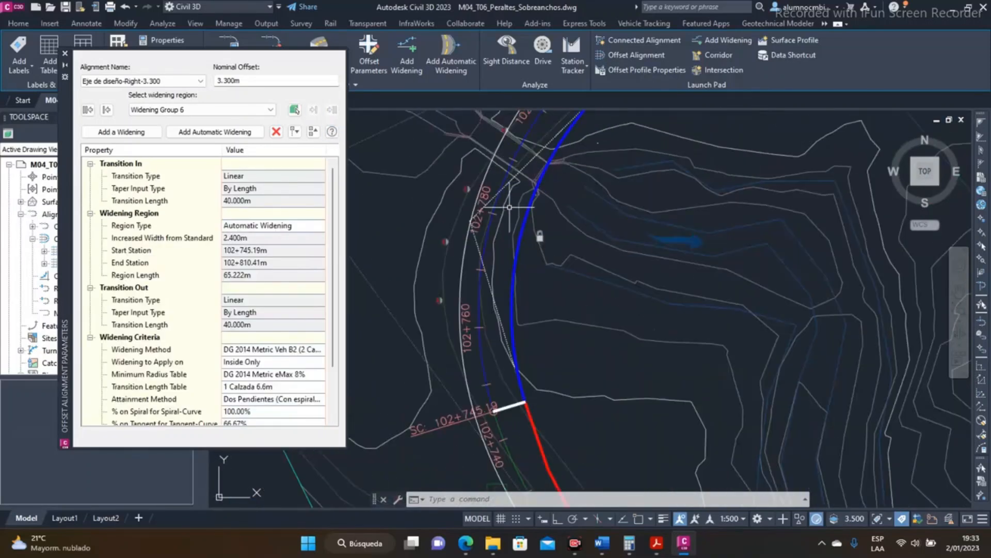
{"action": "scroll", "coordinate": [535, 198], "scroll_direction": "down", "scroll_amount": 3}
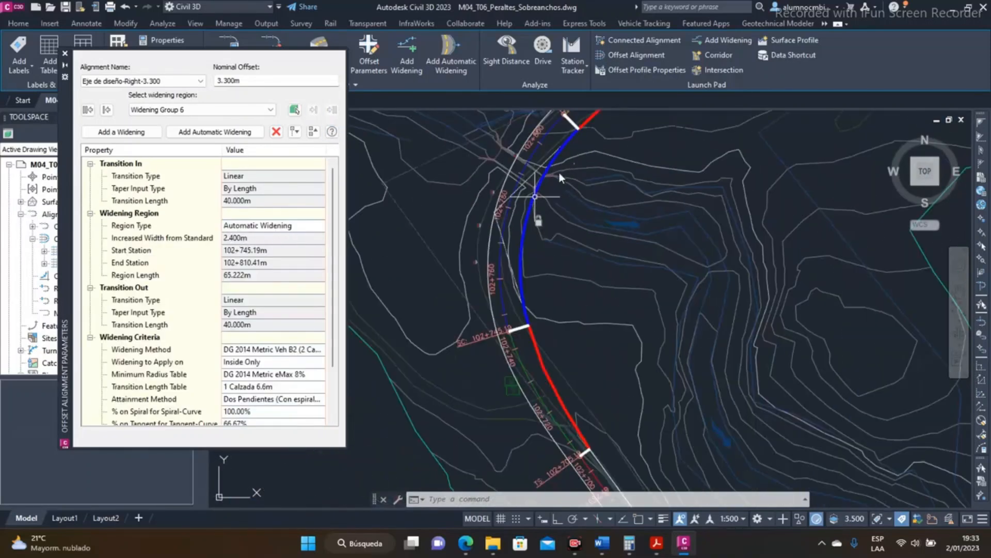
{"action": "scroll", "coordinate": [620, 166], "scroll_direction": "down", "scroll_amount": 2}
{"action": "scroll", "coordinate": [619, 166], "scroll_direction": "down", "scroll_amount": 3}
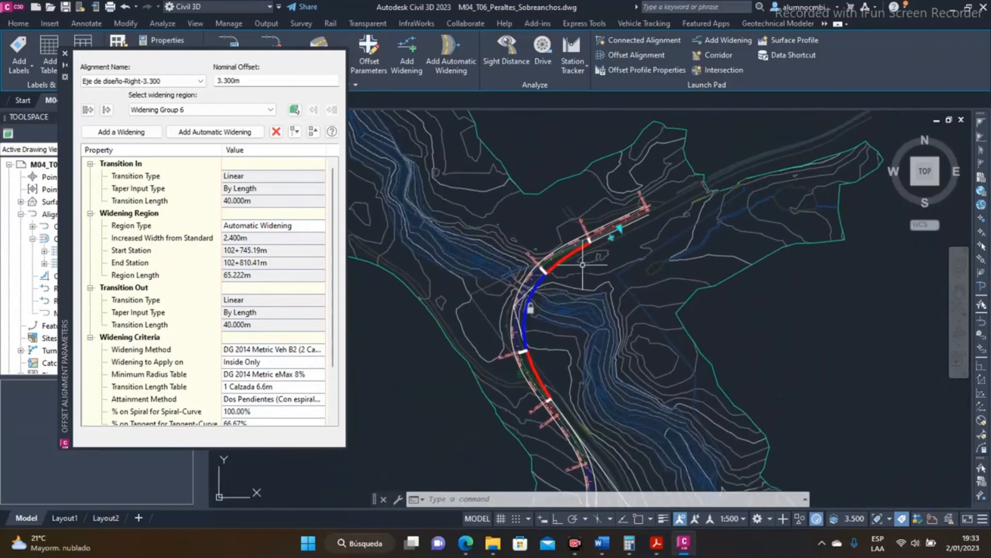
- Switch the offset alignment parameters to Eje de diseño-Left-3.300 and look over its course toward the start of the road
{"action": "middle_click_drag", "start_coordinate": [524, 355], "coordinate": [599, 240]}
{"action": "scroll", "coordinate": [598, 241], "scroll_direction": "down", "scroll_amount": 3}
{"action": "middle_click_drag", "start_coordinate": [538, 298], "coordinate": [538, 298]}
{"action": "mouse_move", "coordinate": [598, 267]}
{"action": "middle_mouse_down"}
{"action": "mouse_move", "coordinate": [695, 180]}
{"action": "mouse_move", "coordinate": [679, 193]}
{"action": "middle_mouse_up"}
{"action": "left_click", "coordinate": [124, 82]}
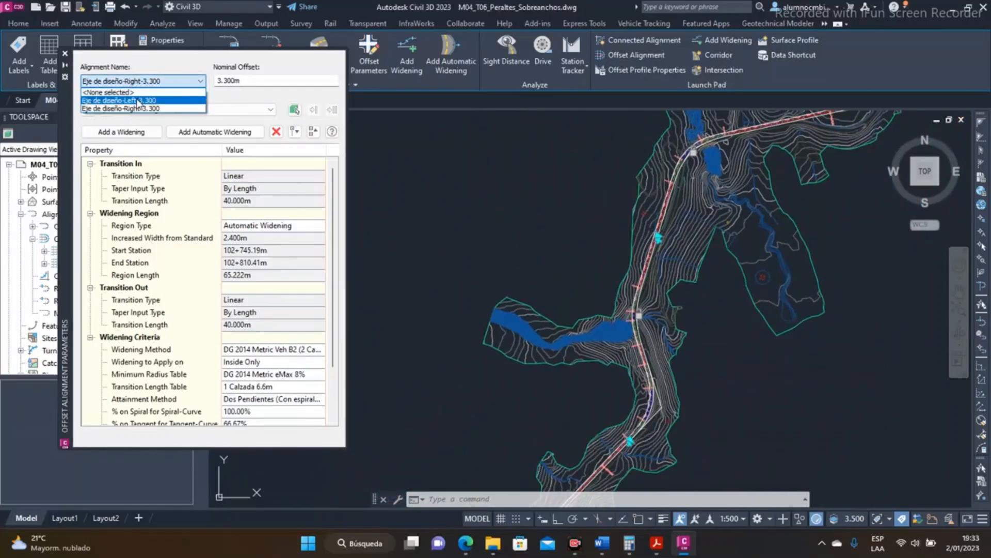
{"action": "left_click", "coordinate": [138, 101]}
{"action": "middle_click_drag", "start_coordinate": [693, 379], "coordinate": [713, 238]}
{"action": "middle_click_drag", "start_coordinate": [569, 340], "coordinate": [636, 154]}
{"action": "middle_click_drag", "start_coordinate": [561, 370], "coordinate": [621, 200]}
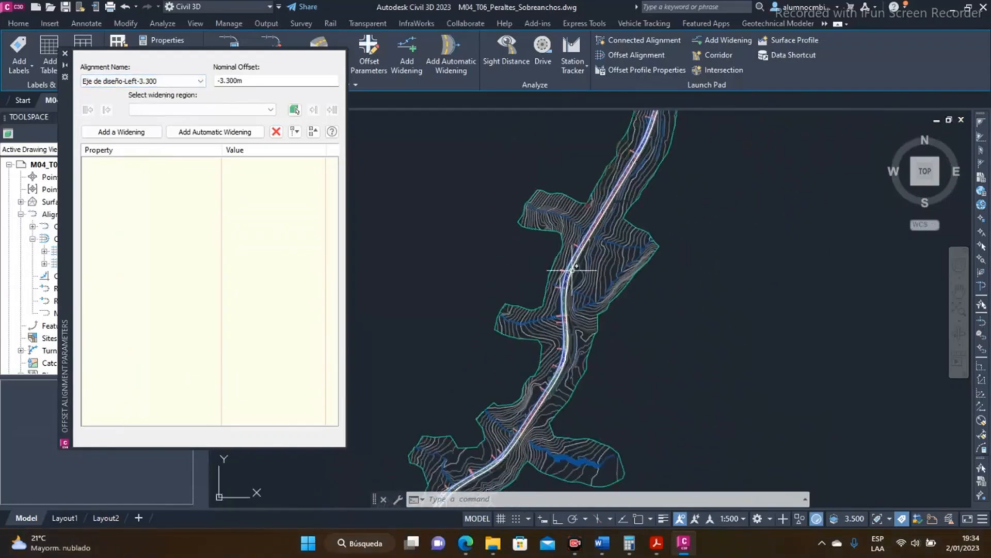
{"action": "middle_click_drag", "start_coordinate": [571, 270], "coordinate": [602, 214]}
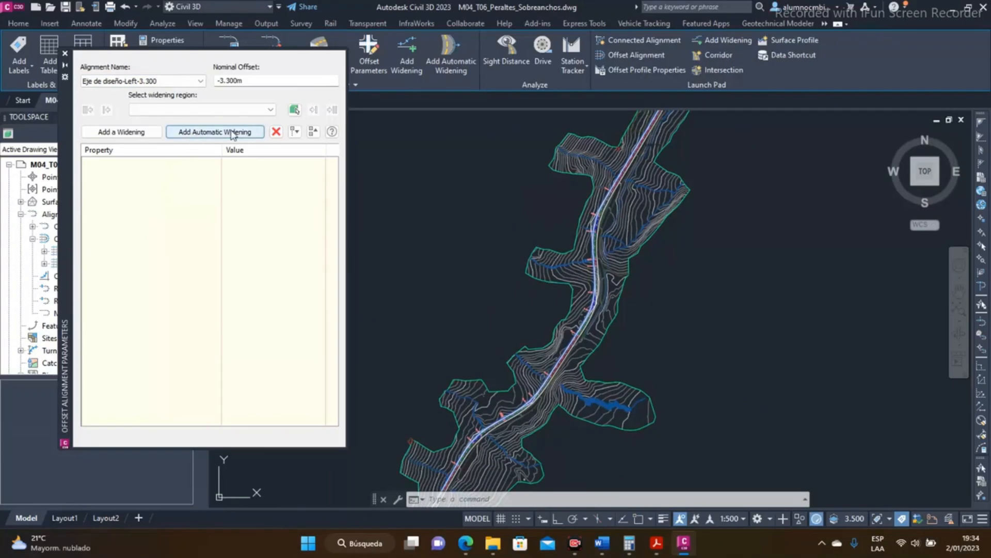
- Start automatic widening along the entire left offset alignment using DG 2014 Metric Veh B2 (2 Carriles) and minimum radius table DG 2014 Metric eMax 8%
{"action": "left_click", "coordinate": [205, 133]}
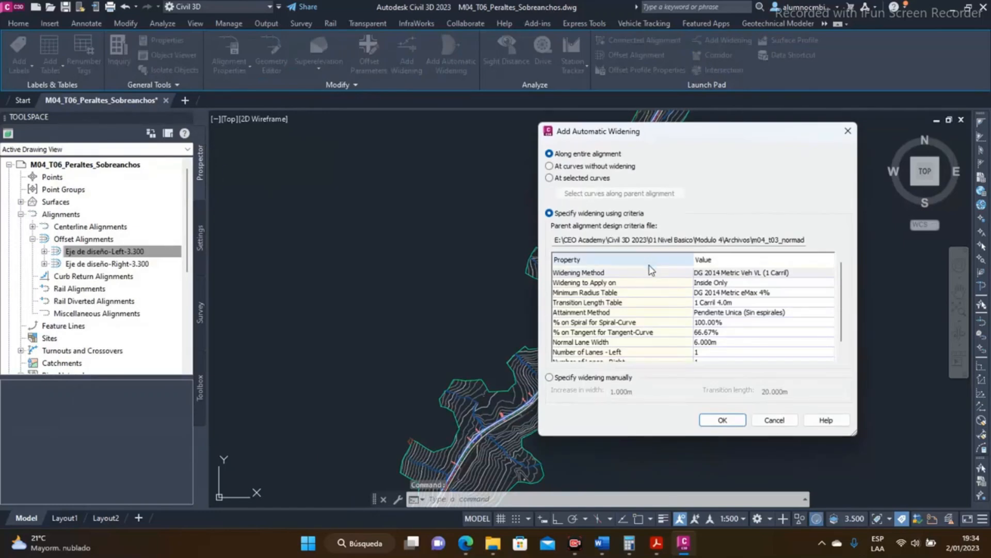
{"action": "left_click", "coordinate": [756, 273]}
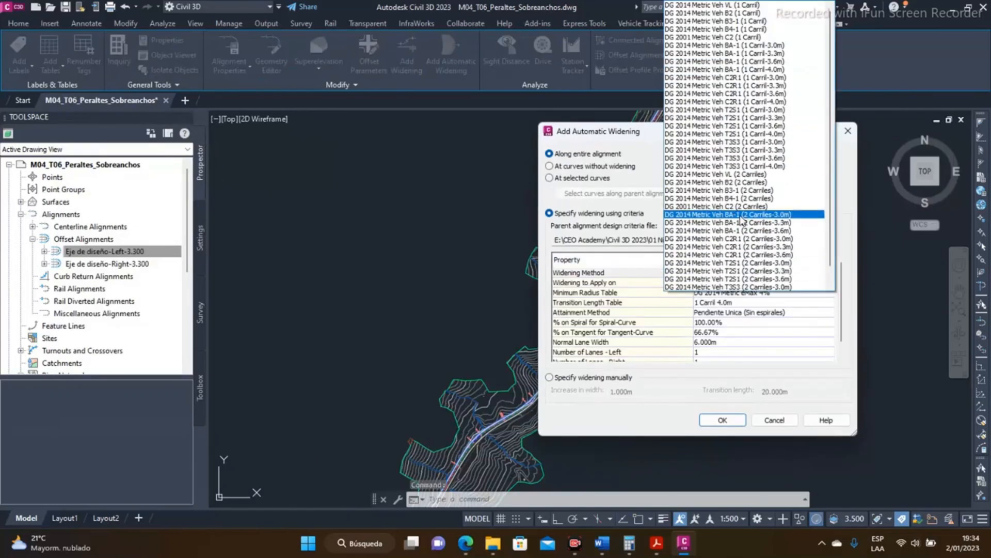
{"action": "left_click", "coordinate": [745, 183]}
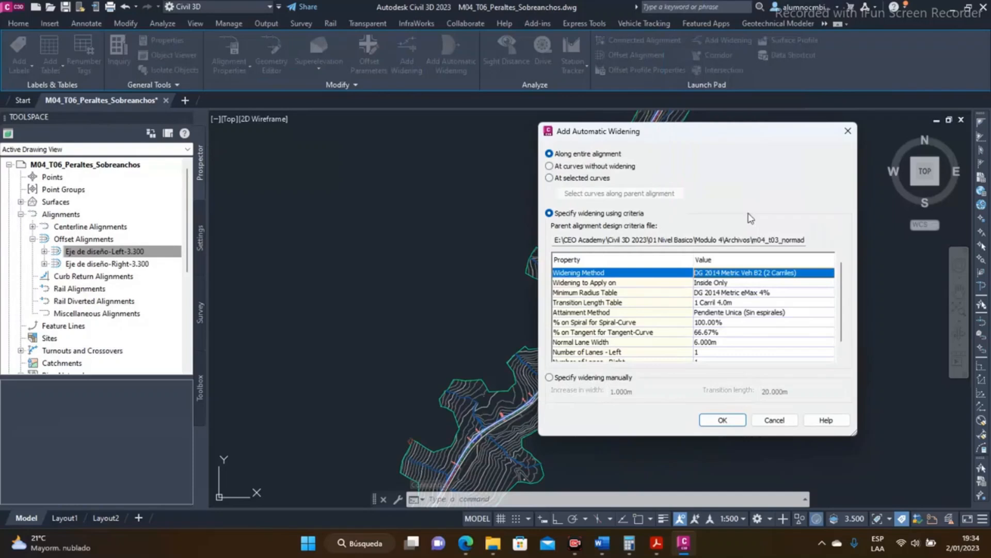
{"action": "left_click", "coordinate": [765, 293]}
{"action": "left_click", "coordinate": [771, 293]}
{"action": "left_click", "coordinate": [770, 318]}
- Create the widenings with transition length table 1 Calzada 6.6m and attainment method Dos Pendientes (Con espirales), and dismiss the event list
{"action": "left_click", "coordinate": [781, 305]}
{"action": "left_click", "coordinate": [785, 305]}
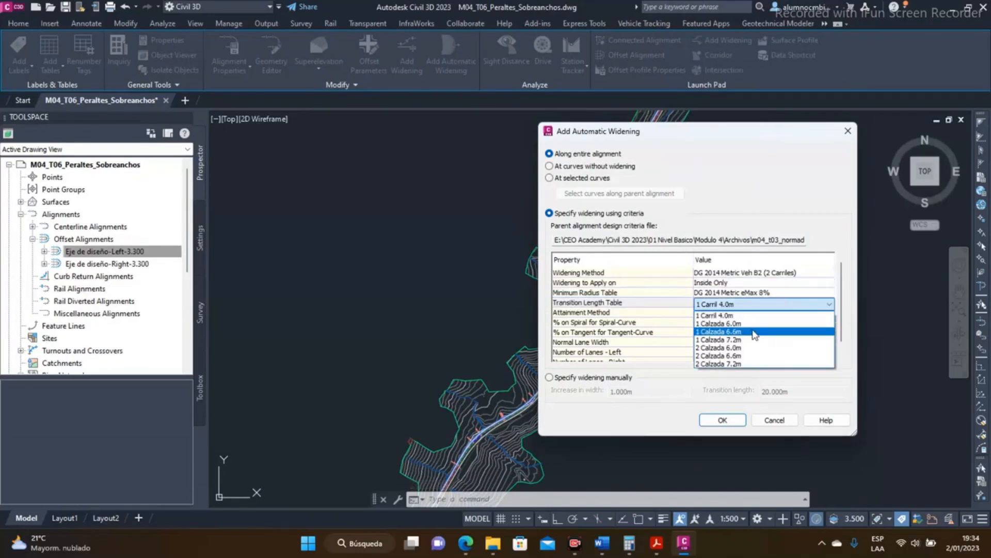
{"action": "left_click", "coordinate": [755, 333]}
{"action": "left_click", "coordinate": [794, 313]}
{"action": "left_click", "coordinate": [794, 313]}
{"action": "left_click", "coordinate": [767, 338]}
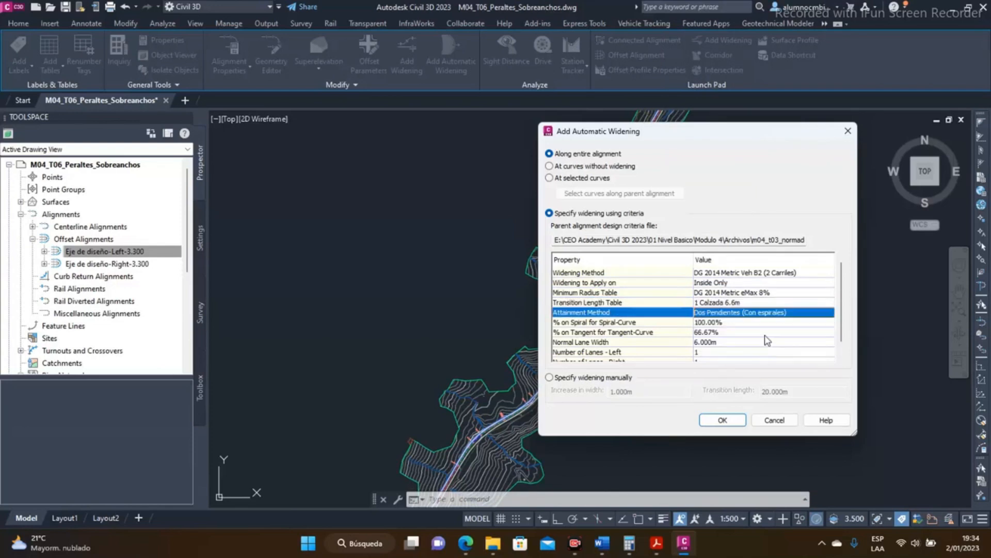
{"action": "left_click", "coordinate": [721, 421]}
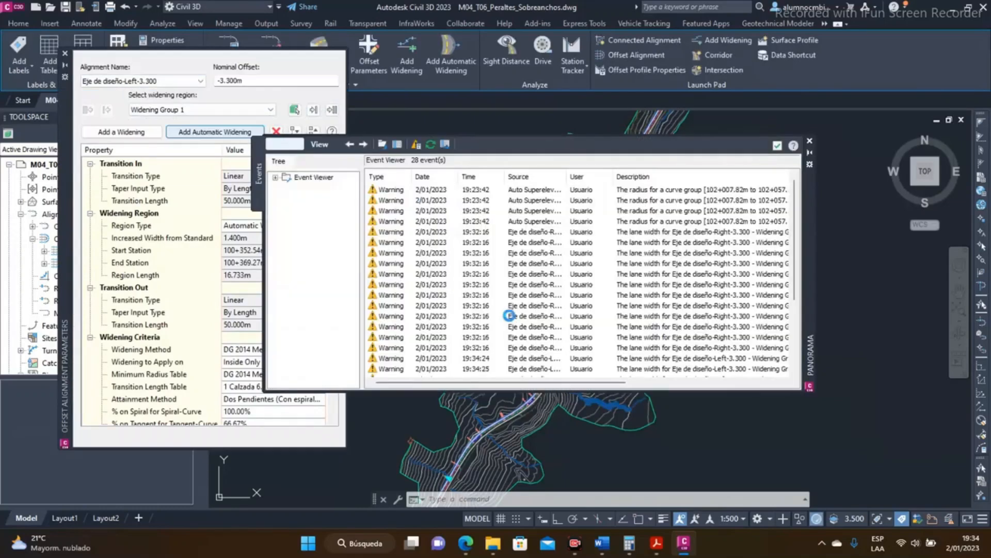
{"action": "left_click", "coordinate": [778, 146]}
- Review Widening Group 1 of the left offset alignment, checking its stations, transition and extent at the curve
{"action": "middle_click_drag", "start_coordinate": [545, 360], "coordinate": [659, 117]}
{"action": "scroll", "coordinate": [606, 190], "scroll_direction": "up", "scroll_amount": 5}
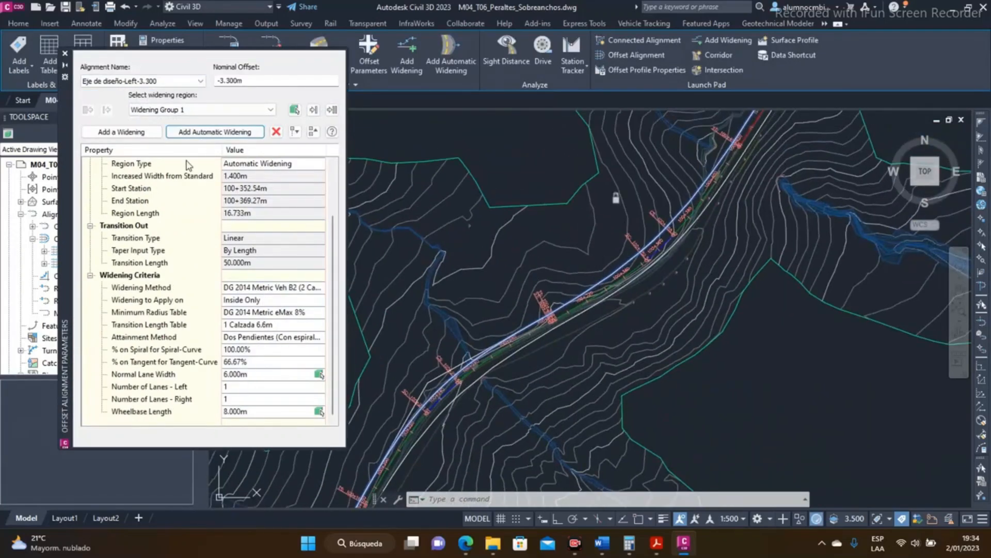
{"action": "left_click", "coordinate": [143, 228]}
{"action": "left_click", "coordinate": [146, 252]}
{"action": "left_click", "coordinate": [163, 202]}
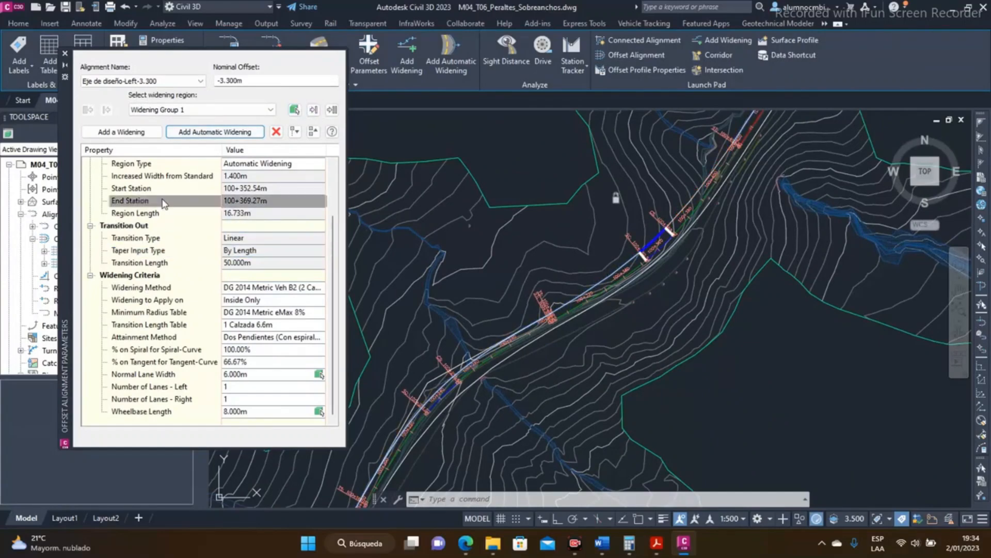
{"action": "scroll", "coordinate": [697, 217], "scroll_direction": "down", "scroll_amount": 2}
{"action": "mouse_move", "coordinate": [724, 188]}
{"action": "middle_mouse_down"}
{"action": "mouse_move", "coordinate": [714, 206]}
{"action": "mouse_move", "coordinate": [380, 174]}
{"action": "middle_mouse_up"}
- Review Widening Group 2 and Widening Group 3 on the left offset alignment, examining the start of Group 3 for a transition
{"action": "left_click", "coordinate": [314, 110]}
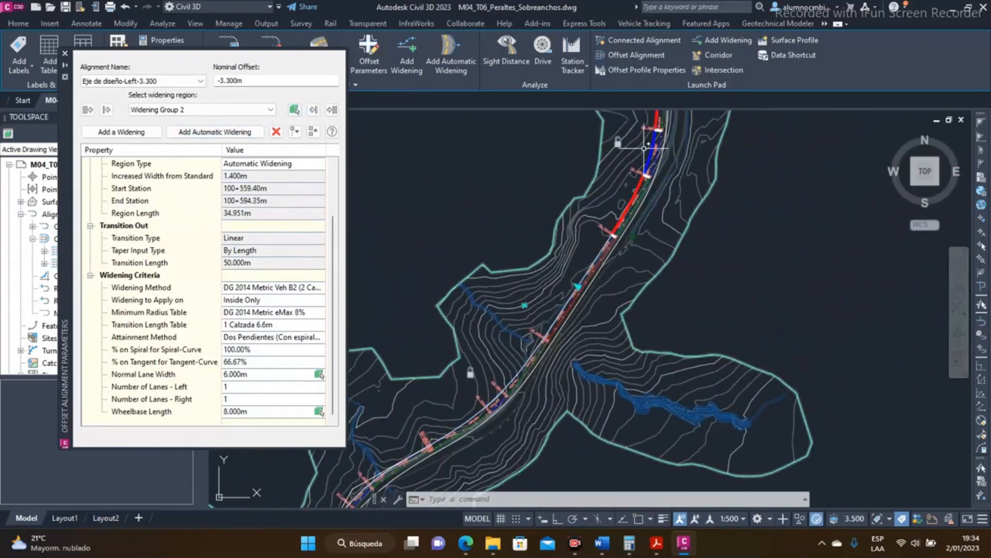
{"action": "scroll", "coordinate": [522, 278], "scroll_direction": "down", "scroll_amount": 4}
{"action": "middle_click_drag", "start_coordinate": [620, 230], "coordinate": [580, 503]}
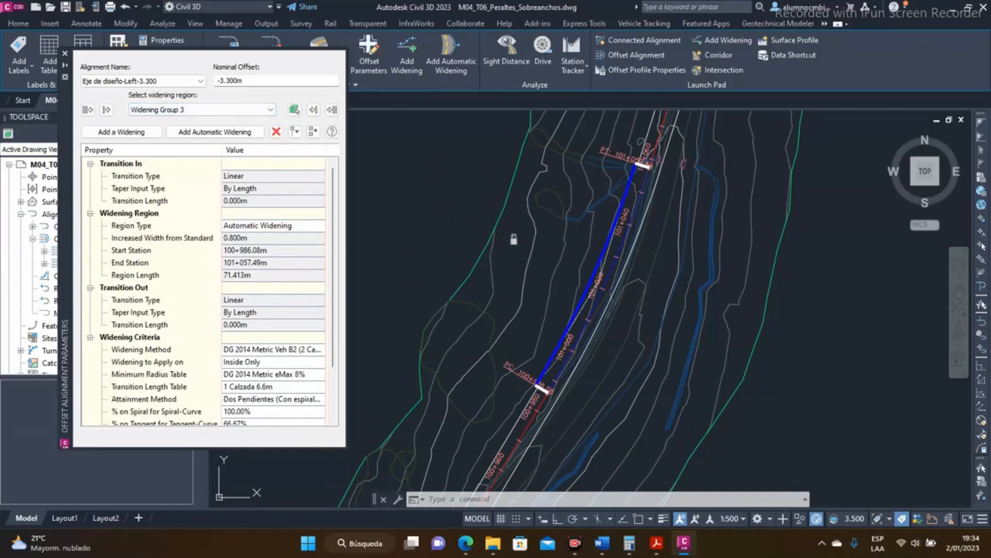
{"action": "scroll", "coordinate": [550, 359], "scroll_direction": "up", "scroll_amount": 8}
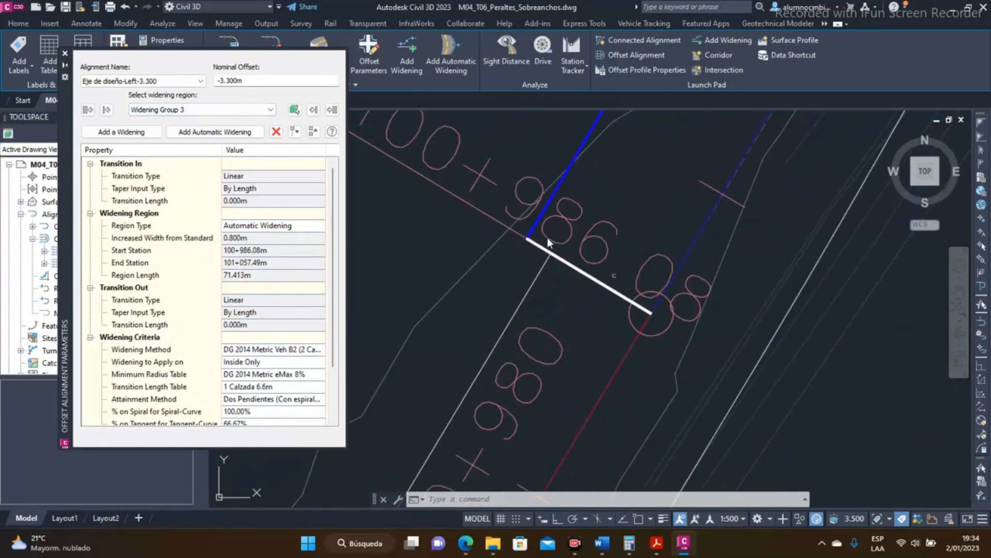
{"action": "scroll", "coordinate": [548, 243], "scroll_direction": "down", "scroll_amount": 8}
{"action": "scroll", "coordinate": [623, 287], "scroll_direction": "down", "scroll_amount": 3}
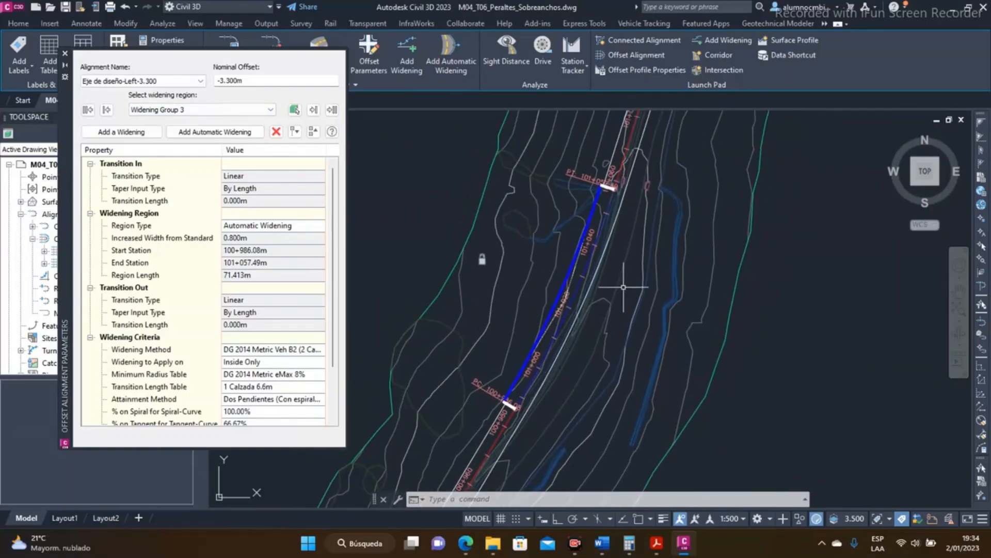
- Set Widening Group 3's attainment method to Dos Pendientes (Sin espirales) and check both of its transitions in the drawing
{"action": "scroll", "coordinate": [191, 258], "scroll_direction": "down", "scroll_amount": 2}
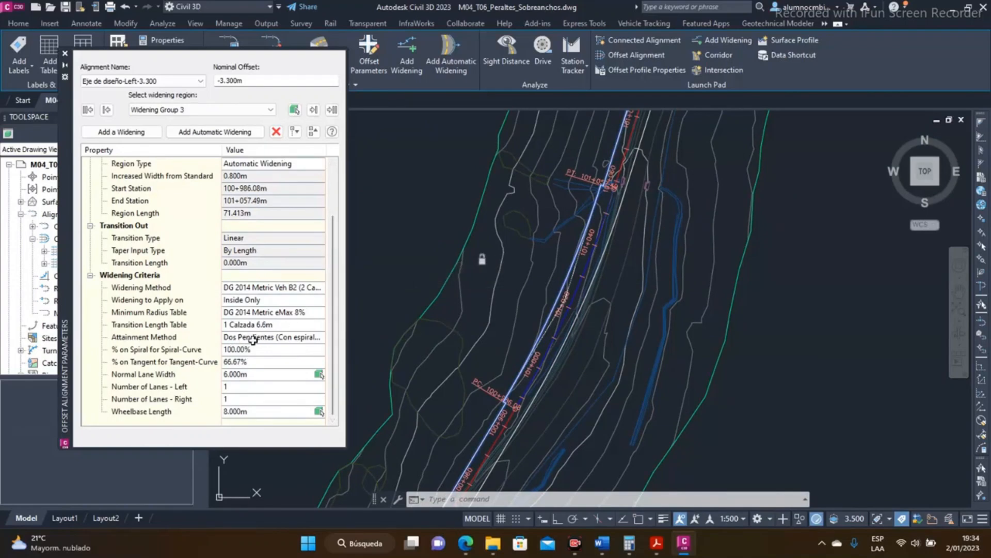
{"action": "left_click", "coordinate": [284, 338]}
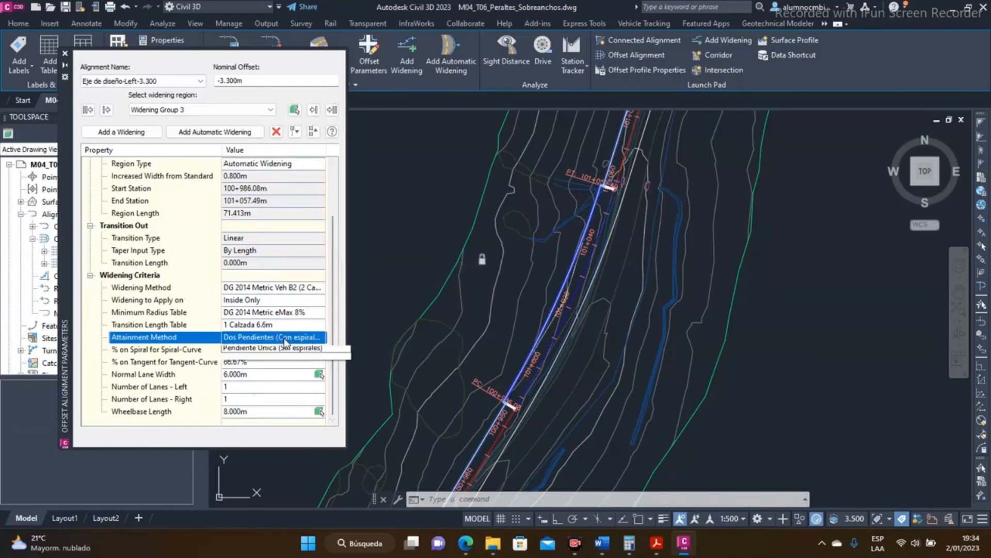
{"action": "left_click", "coordinate": [285, 340]}
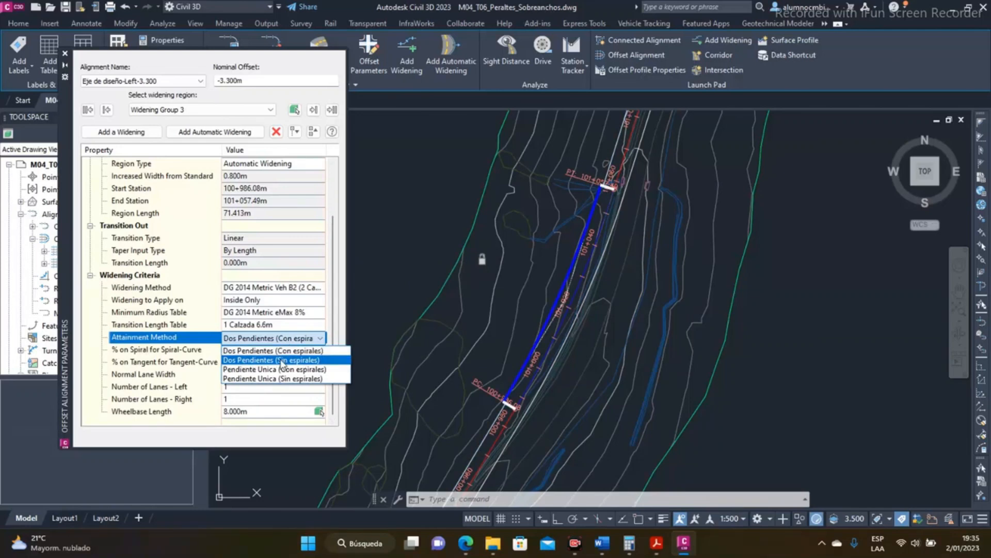
{"action": "left_click", "coordinate": [281, 360]}
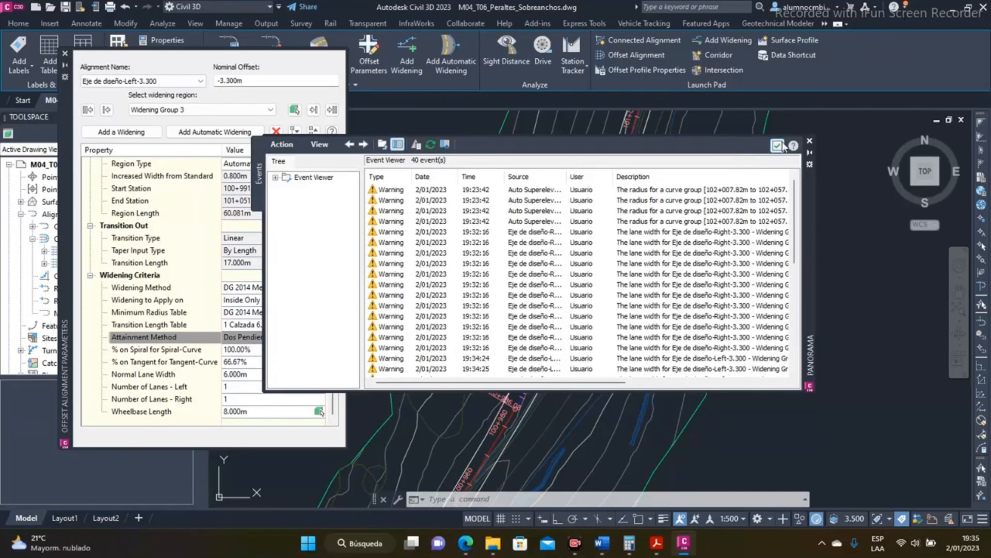
{"action": "left_click", "coordinate": [780, 146]}
{"action": "scroll", "coordinate": [545, 196], "scroll_direction": "up", "scroll_amount": 5}
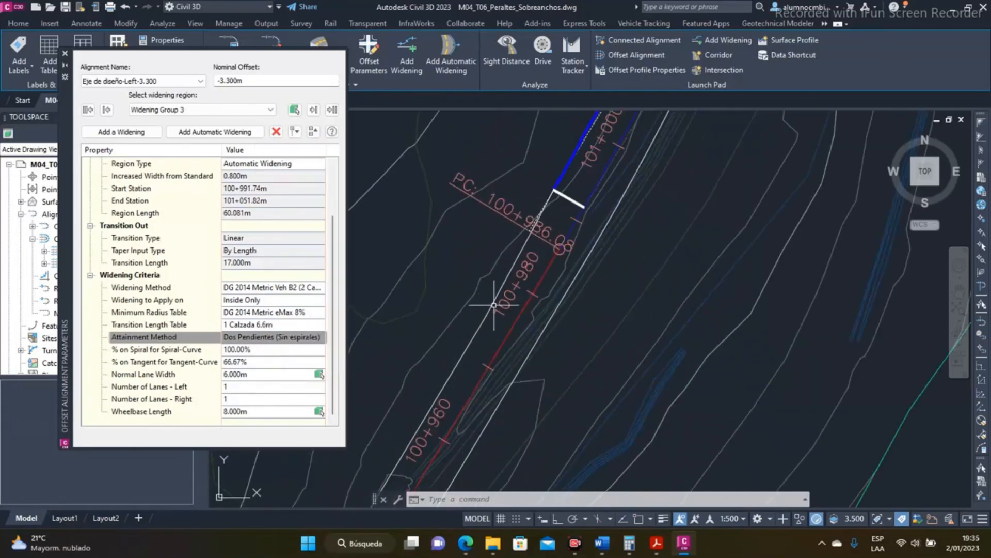
{"action": "scroll", "coordinate": [494, 304], "scroll_direction": "down", "scroll_amount": 4}
{"action": "middle_click_drag", "start_coordinate": [549, 243], "coordinate": [497, 367]}
{"action": "middle_click_drag", "start_coordinate": [564, 186], "coordinate": [530, 265]}
{"action": "scroll", "coordinate": [542, 216], "scroll_direction": "up", "scroll_amount": 2}
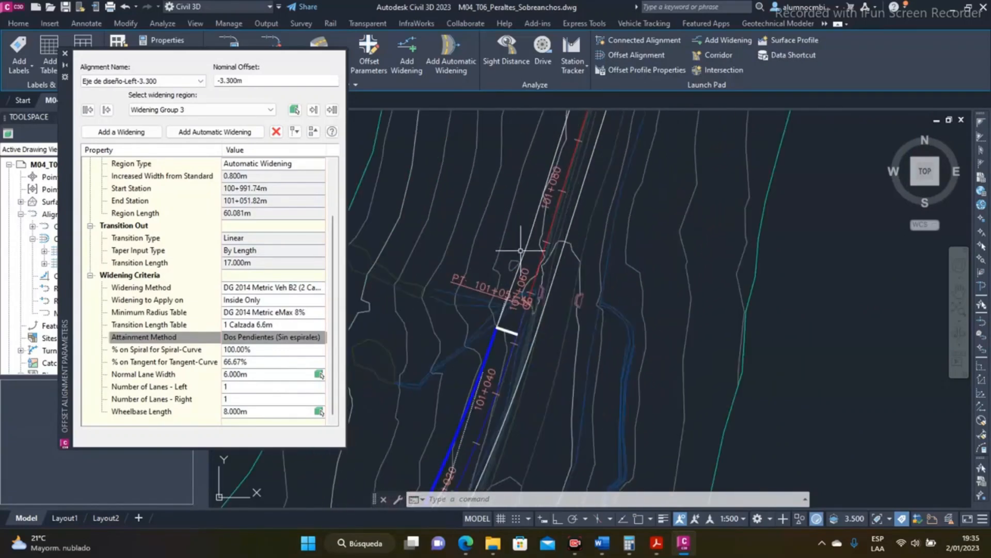
- Set Widening Group 3's minimum radius table to DG 2014 Metric eMax 12% and inspect the updated widening along the curve
{"action": "left_click", "coordinate": [211, 313]}
{"action": "left_click", "coordinate": [273, 313]}
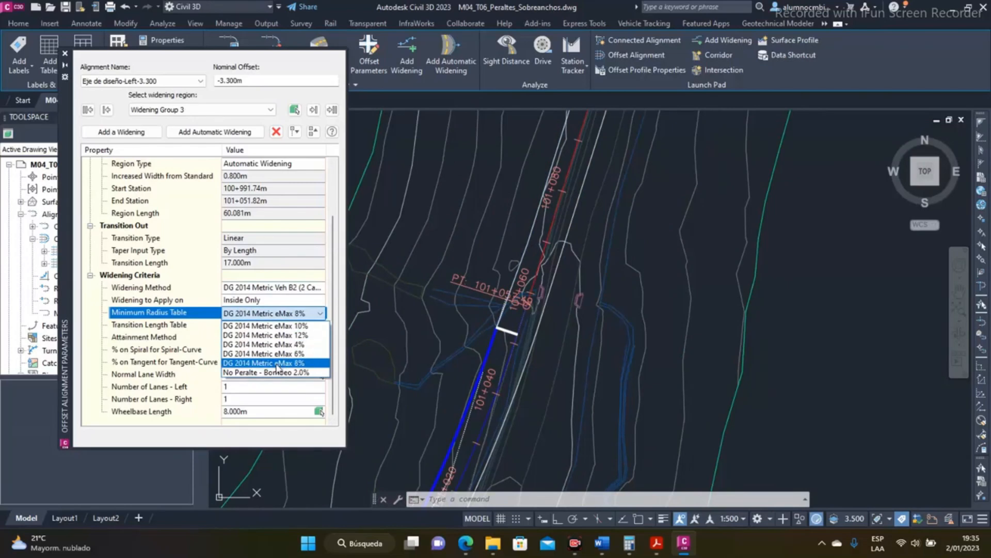
{"action": "left_click", "coordinate": [297, 336]}
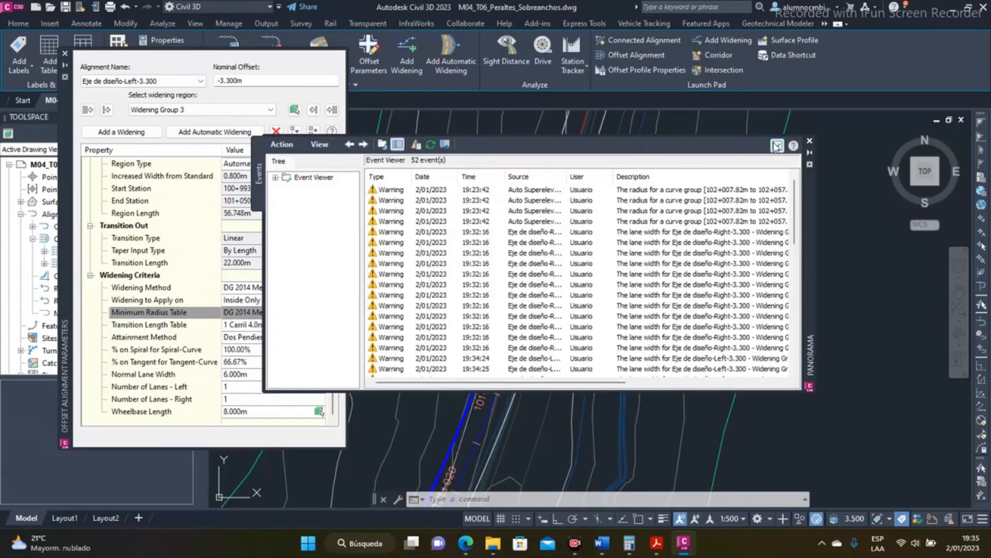
{"action": "left_click", "coordinate": [777, 146]}
{"action": "scroll", "coordinate": [575, 248], "scroll_direction": "up", "scroll_amount": 4}
{"action": "scroll", "coordinate": [574, 249], "scroll_direction": "up", "scroll_amount": 3}
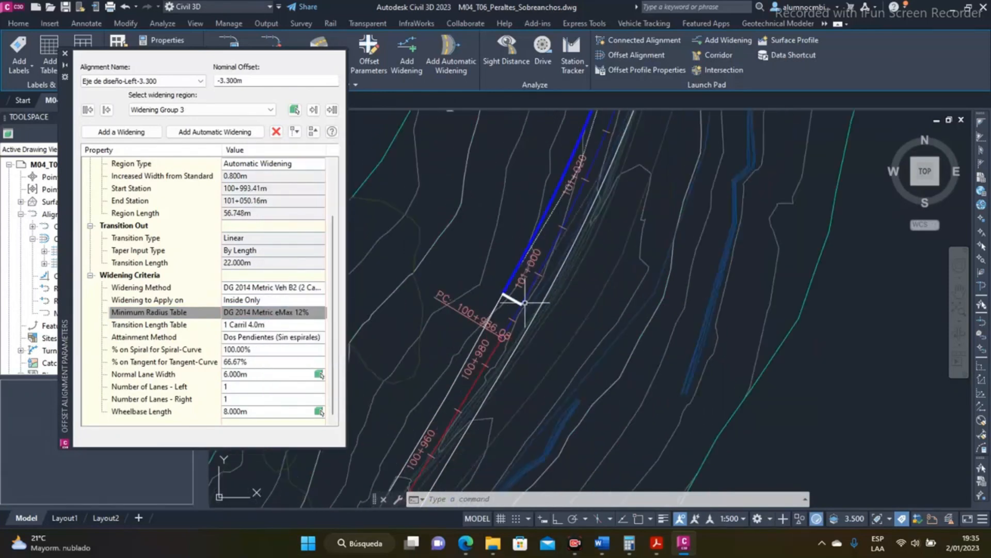
{"action": "scroll", "coordinate": [519, 312], "scroll_direction": "down", "scroll_amount": 3}
{"action": "middle_click_drag", "start_coordinate": [577, 223], "coordinate": [505, 352]}
{"action": "scroll", "coordinate": [524, 274], "scroll_direction": "down", "scroll_amount": 5}
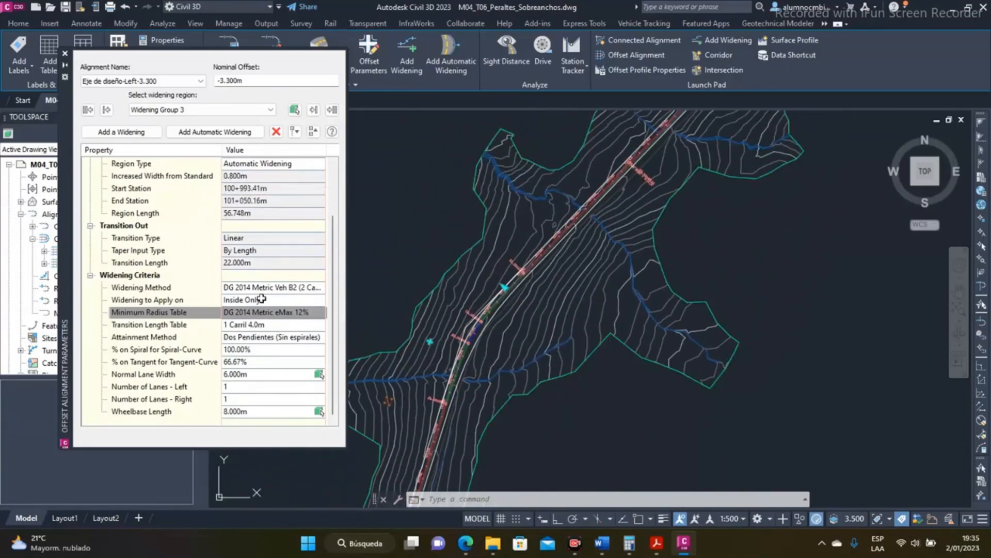
- Set Widening Group 3's transition length table to 1 Calzada 6.6m and dismiss the event list
{"action": "left_click", "coordinate": [296, 325]}
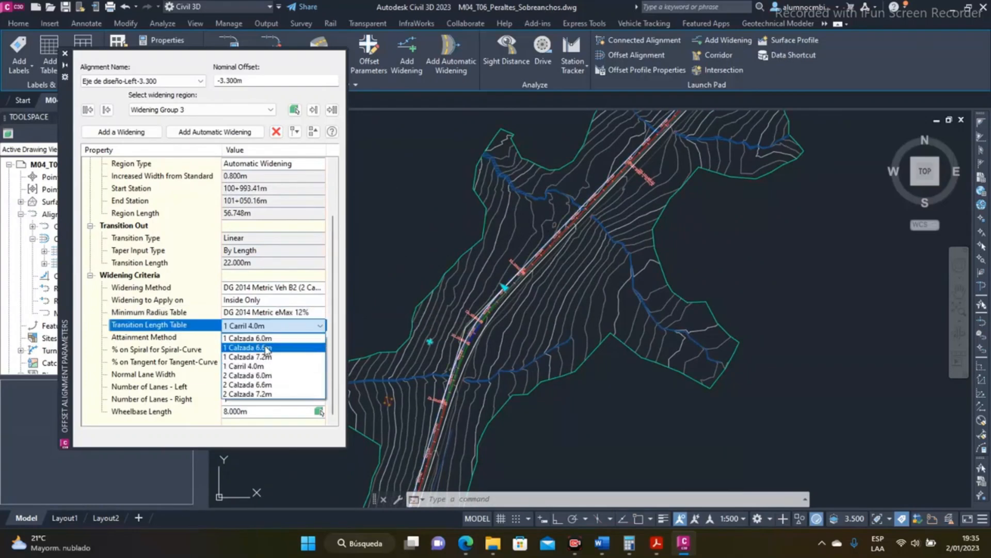
{"action": "left_click", "coordinate": [288, 338]}
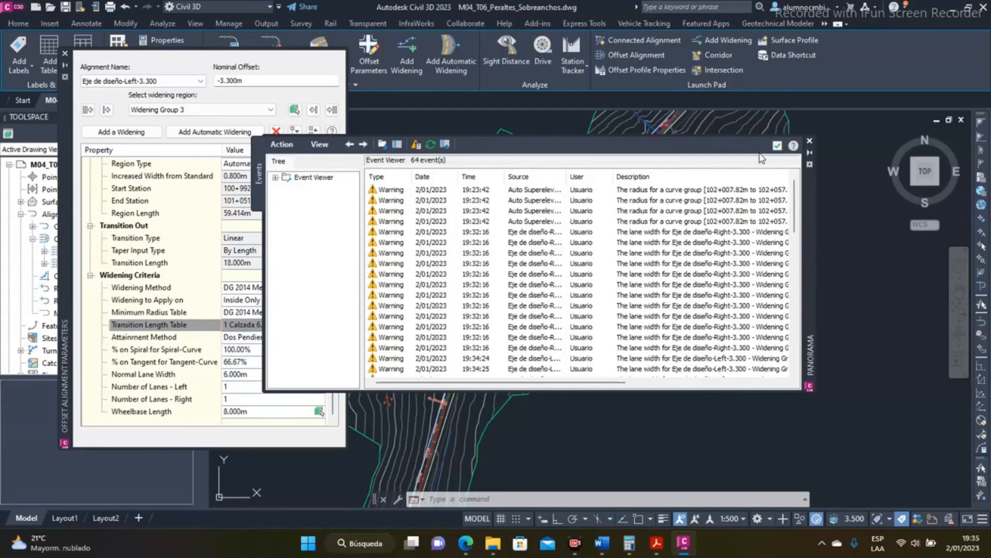
{"action": "left_click", "coordinate": [777, 145]}
{"action": "scroll", "coordinate": [463, 335], "scroll_direction": "down", "scroll_amount": 8}
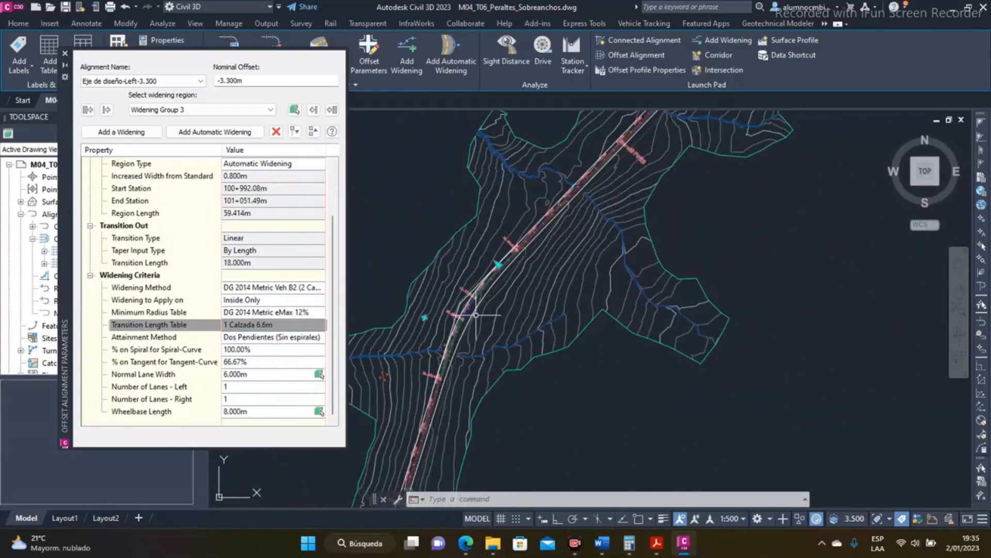
- Follow the left offset alignment onward and review Widening Group 5 and Widening Group 6 at their curves
{"action": "middle_click_drag", "start_coordinate": [413, 461], "coordinate": [492, 347]}
{"action": "scroll", "coordinate": [492, 347], "scroll_direction": "up", "scroll_amount": 5}
{"action": "scroll", "coordinate": [519, 293], "scroll_direction": "down", "scroll_amount": 6}
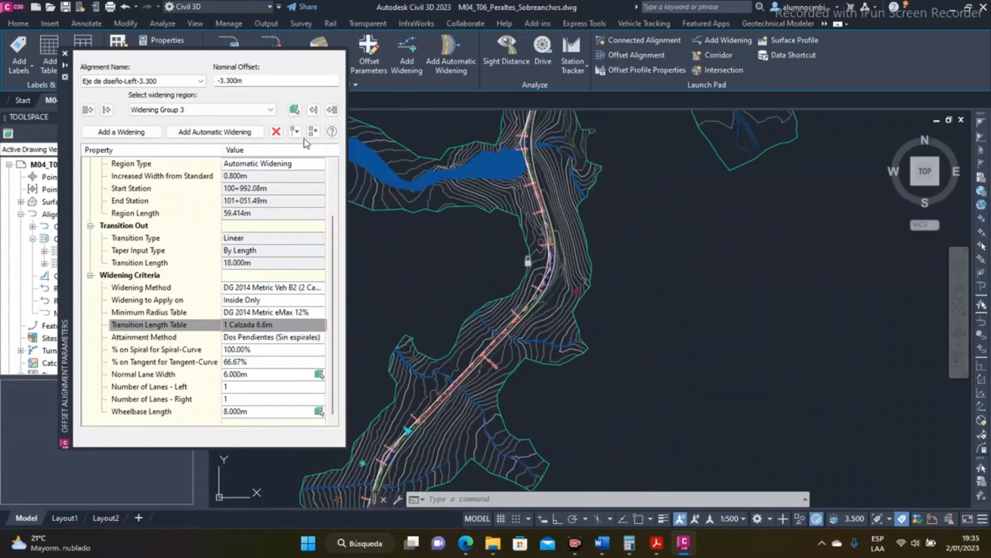
{"action": "left_click", "coordinate": [314, 110]}
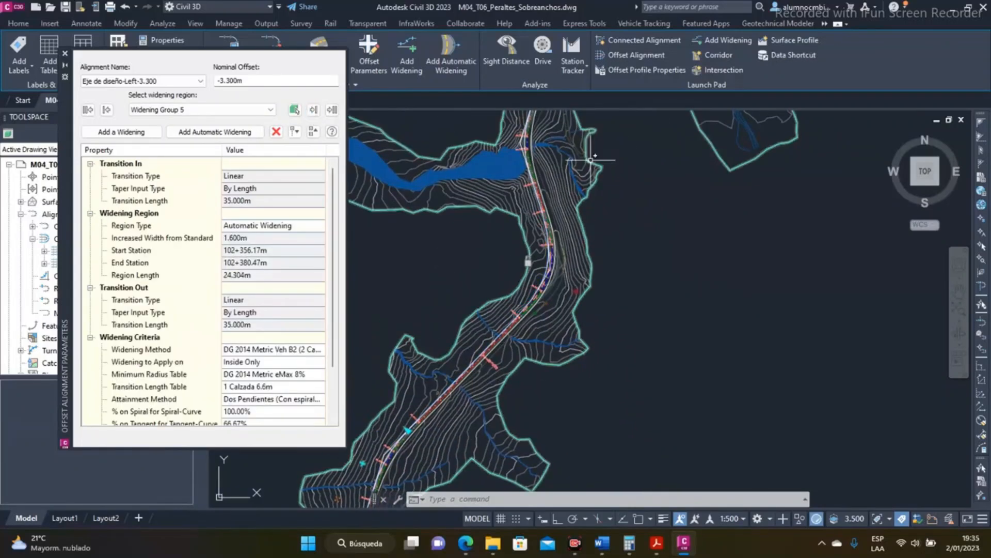
{"action": "left_click", "coordinate": [295, 110]}
{"action": "left_click", "coordinate": [313, 110]}
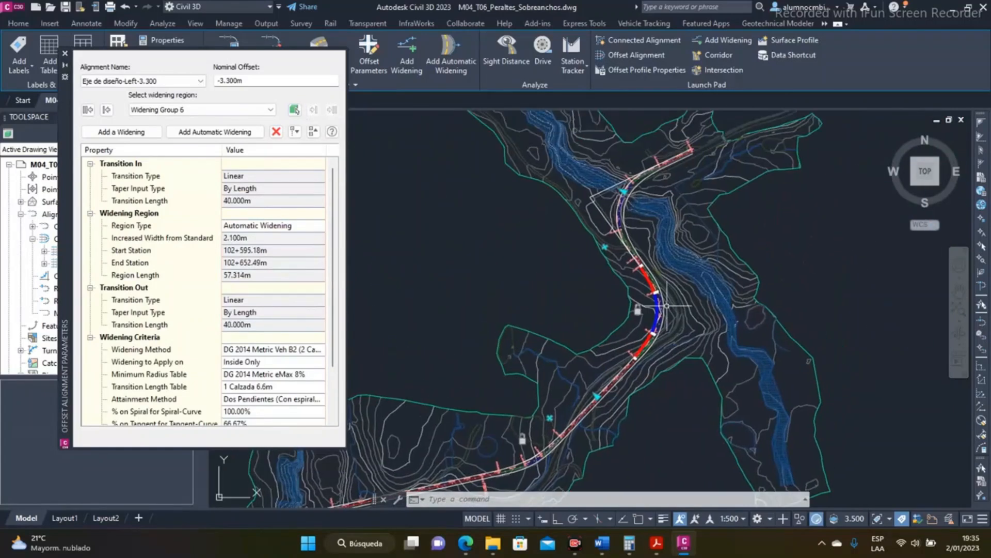
{"action": "left_click", "coordinate": [295, 110]}
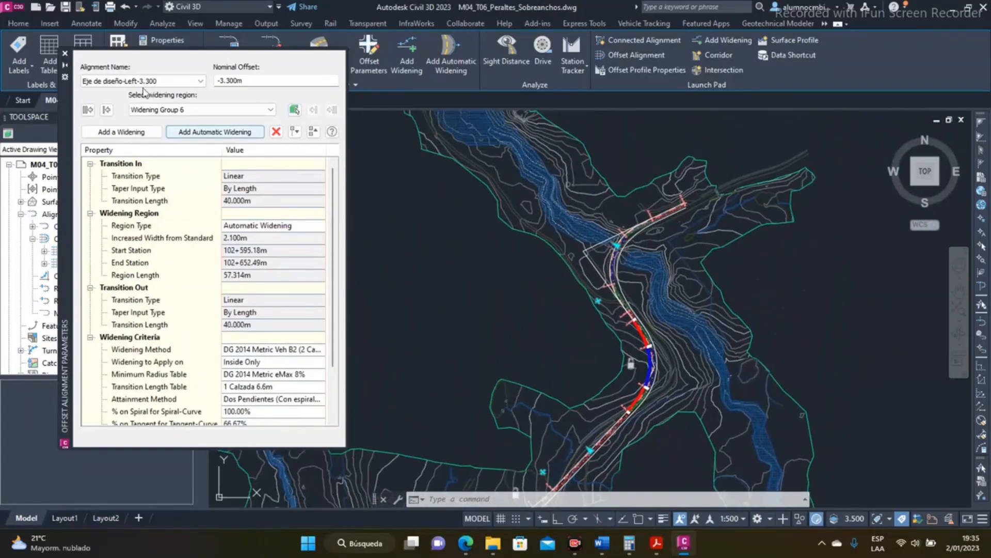
- Close the offset alignment parameters and look over the widened offset alignments along the road
{"action": "left_click", "coordinate": [65, 53]}
{"action": "scroll", "coordinate": [643, 339], "scroll_direction": "up", "scroll_amount": 5}
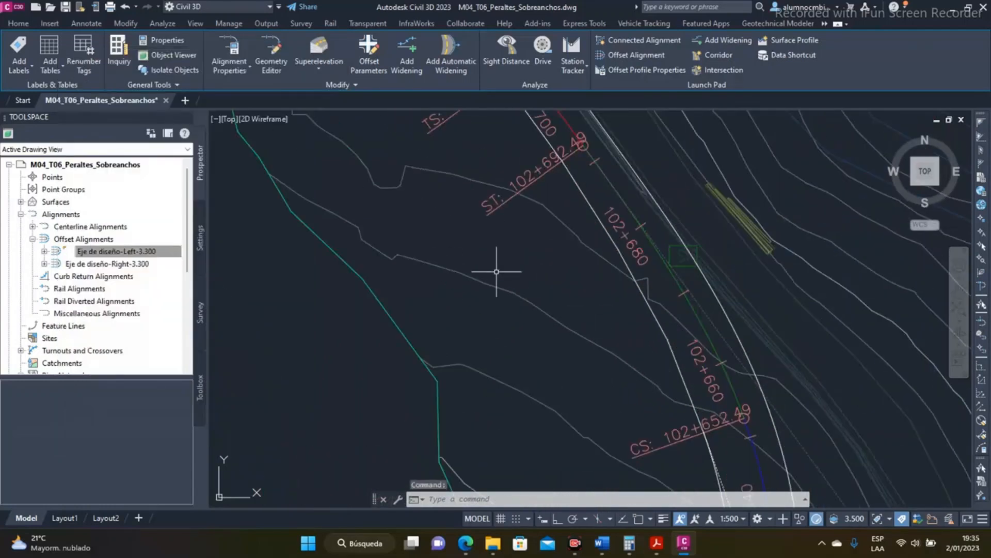
{"action": "scroll", "coordinate": [498, 270], "scroll_direction": "down", "scroll_amount": 5}
{"action": "scroll", "coordinate": [573, 227], "scroll_direction": "up", "scroll_amount": 2}
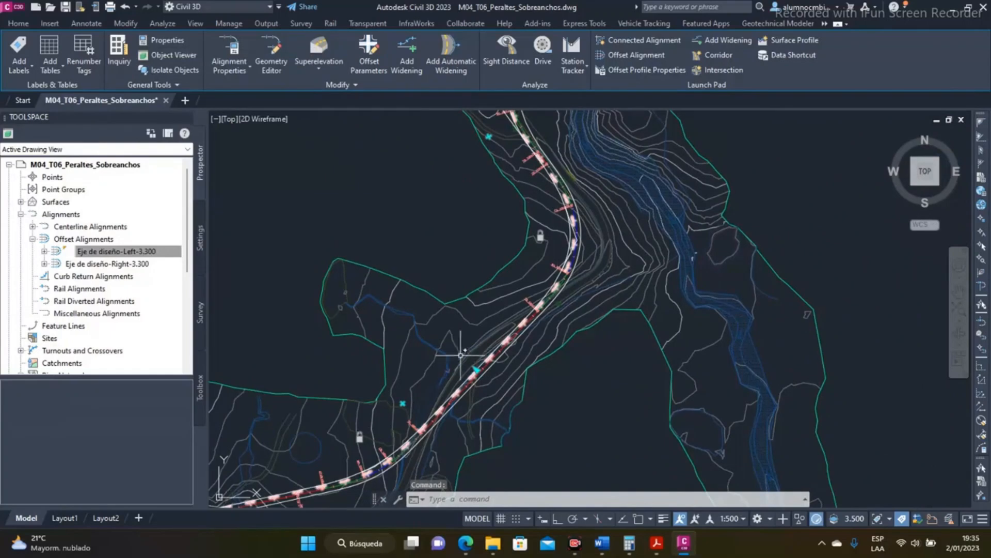
{"action": "scroll", "coordinate": [469, 333], "scroll_direction": "down", "scroll_amount": 1}
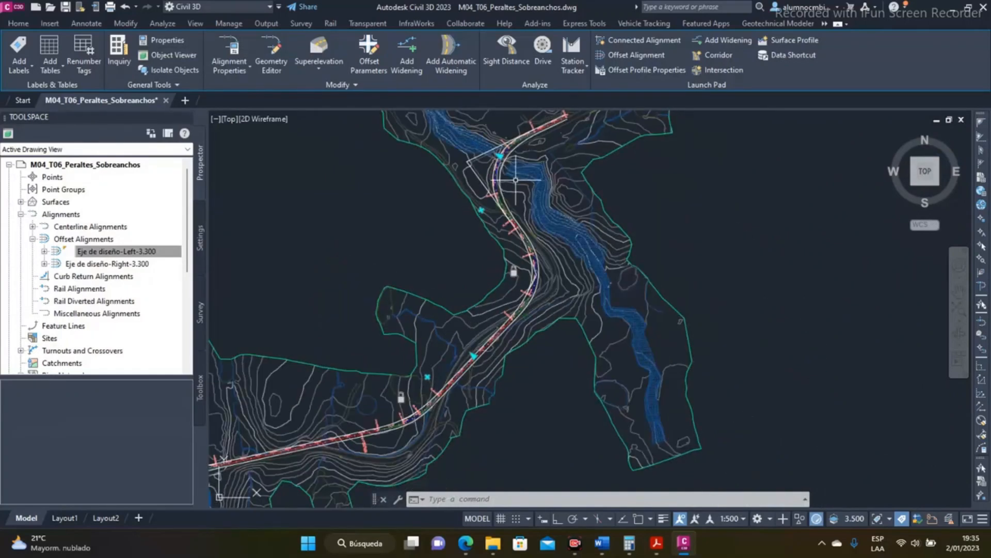
{"action": "middle_click_drag", "start_coordinate": [507, 280], "coordinate": [588, 165]}
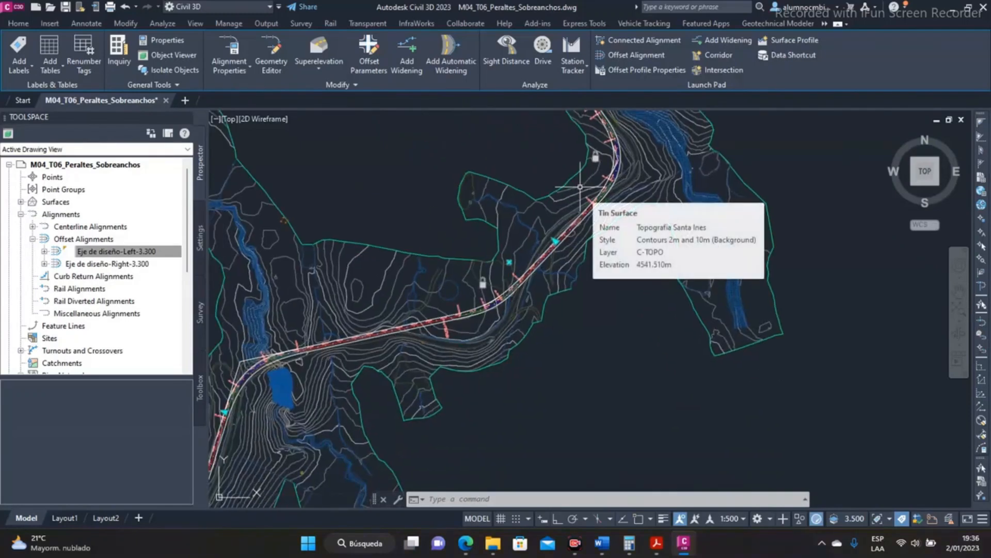
{"action": "scroll", "coordinate": [509, 238], "scroll_direction": "down", "scroll_amount": 4}
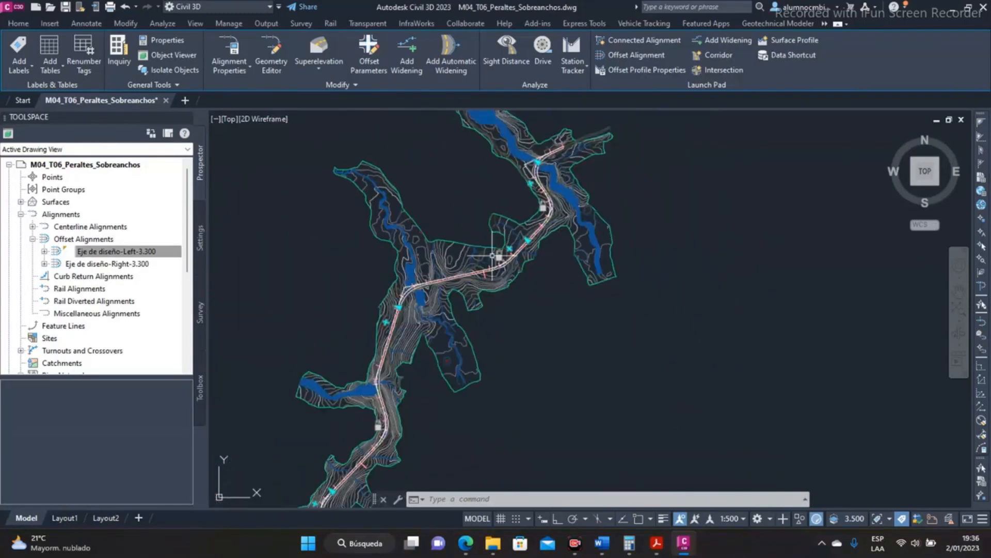
{"action": "middle_click_drag", "start_coordinate": [522, 251], "coordinate": [543, 263]}
{"action": "mouse_move", "coordinate": [587, 320]}
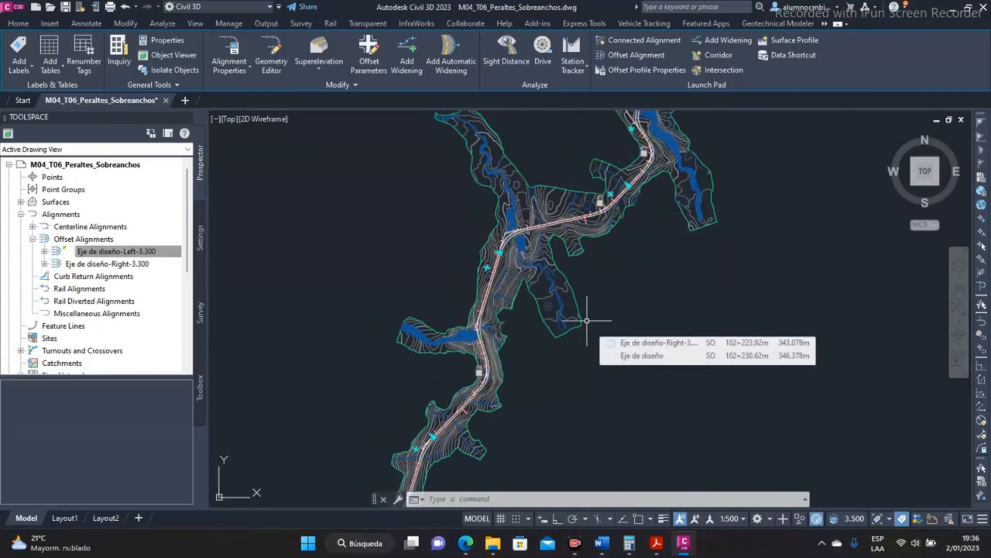